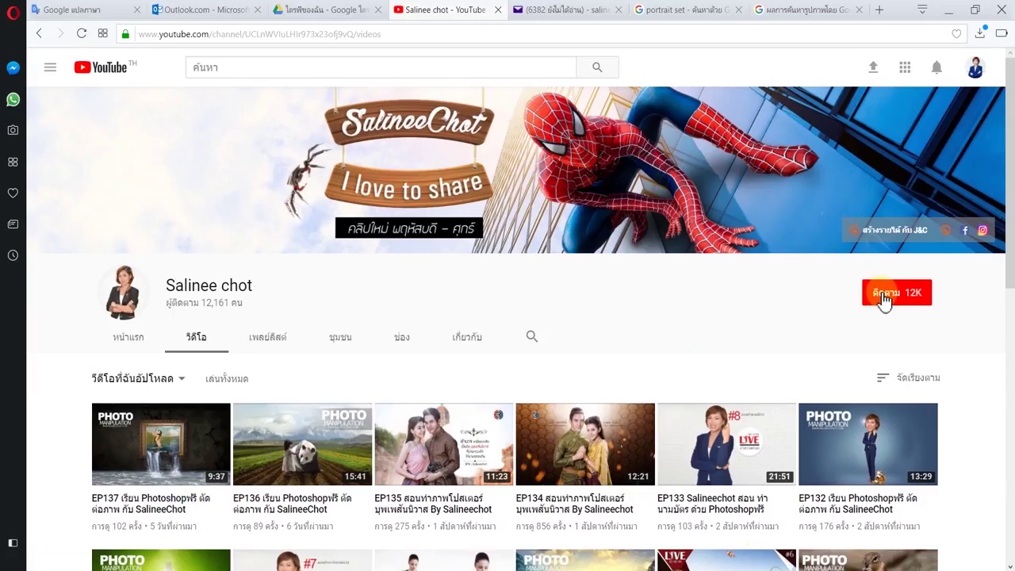
Subscribe to the tutorial's YouTube channel and turn on all notifications with the bell
click(883, 299)
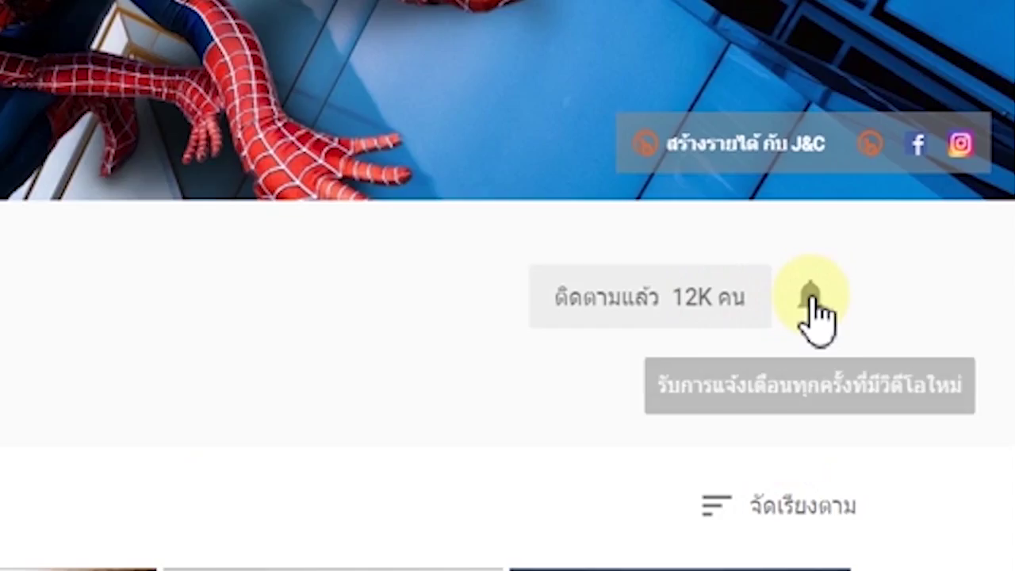
click(921, 295)
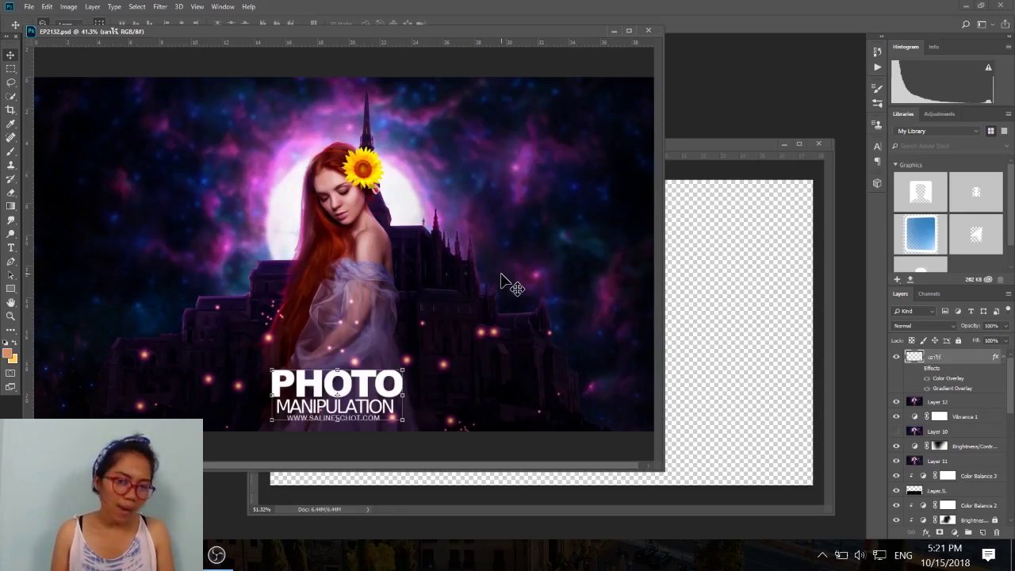
Check the blank document's Image Size (2000 × 1126 px, 72 ppi) and cancel unchanged
click(691, 290)
right_click(596, 145)
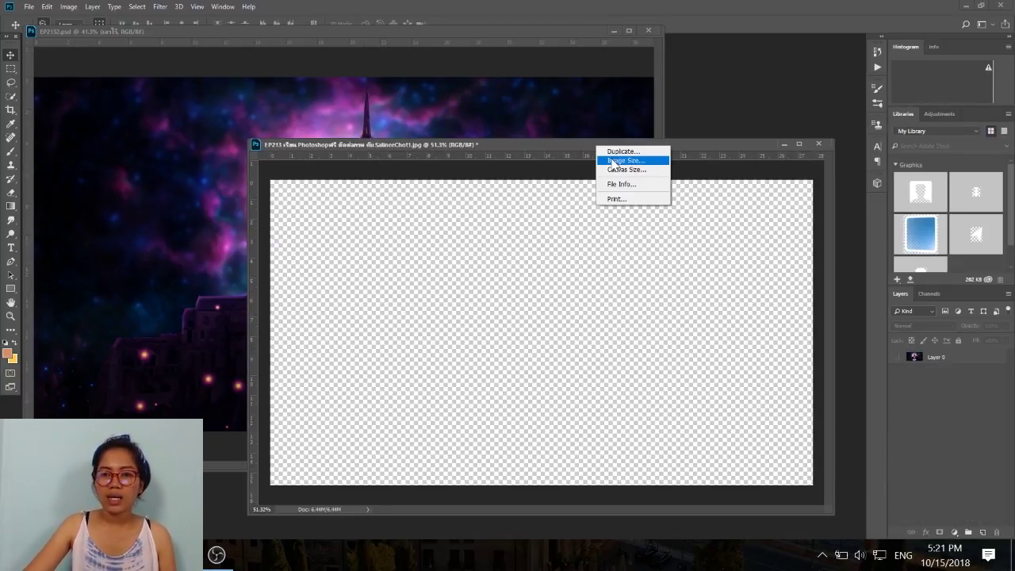
click(615, 161)
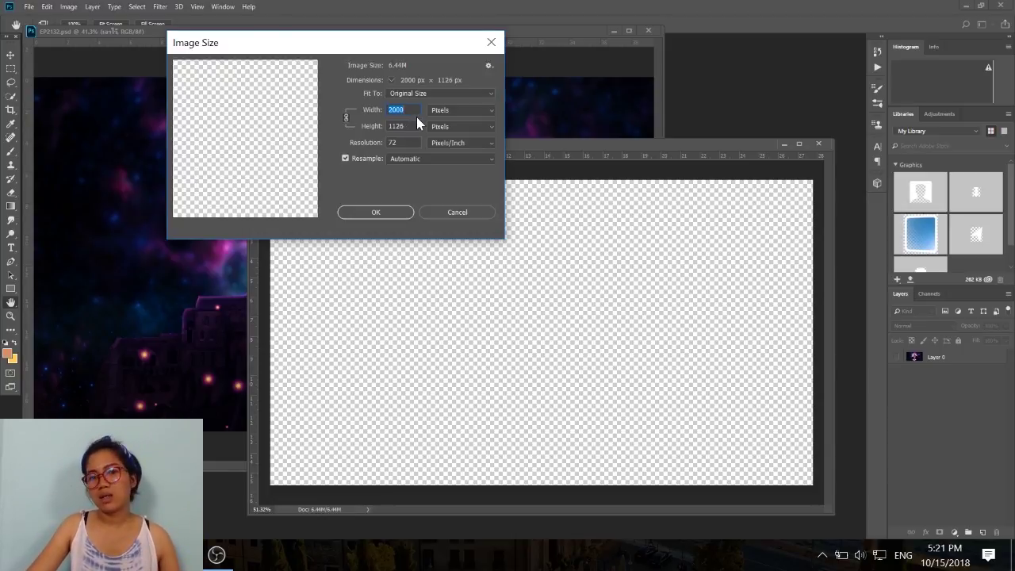
click(445, 215)
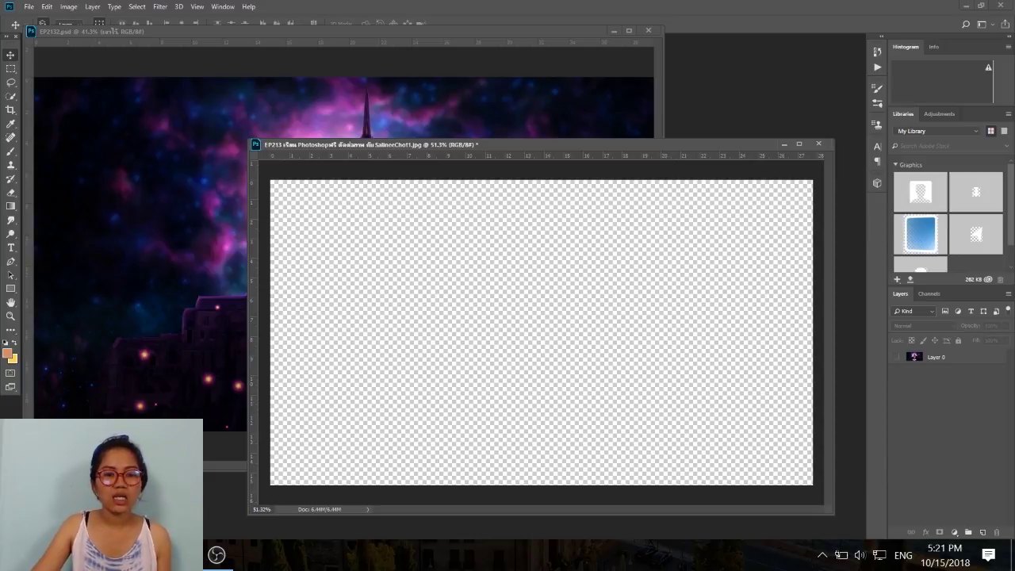
Switch to the browser's EP213 lesson tab and scroll to the Stock photo download link
key(alt+Tab)
click(558, 12)
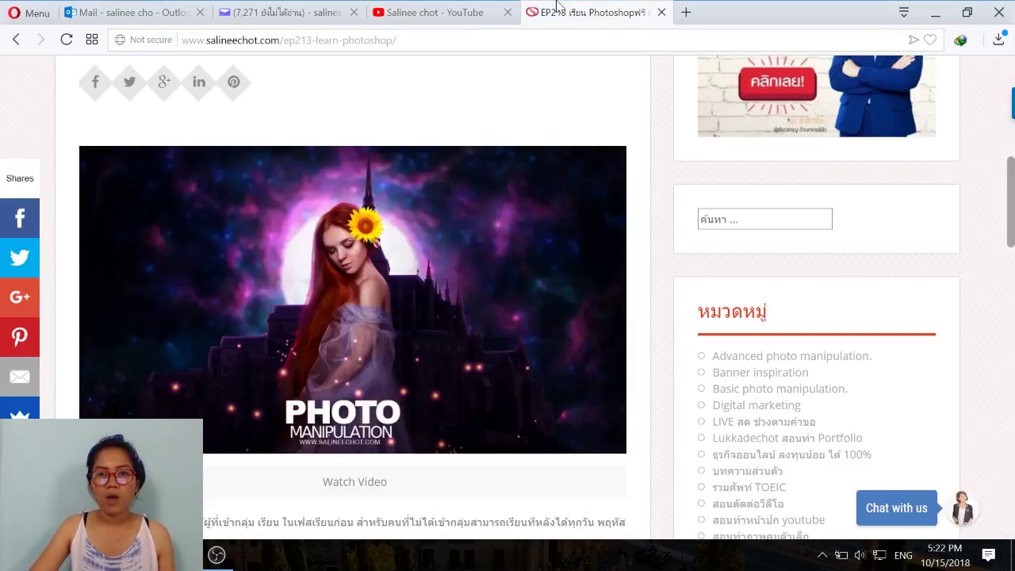
scroll(476, 167, down, 5)
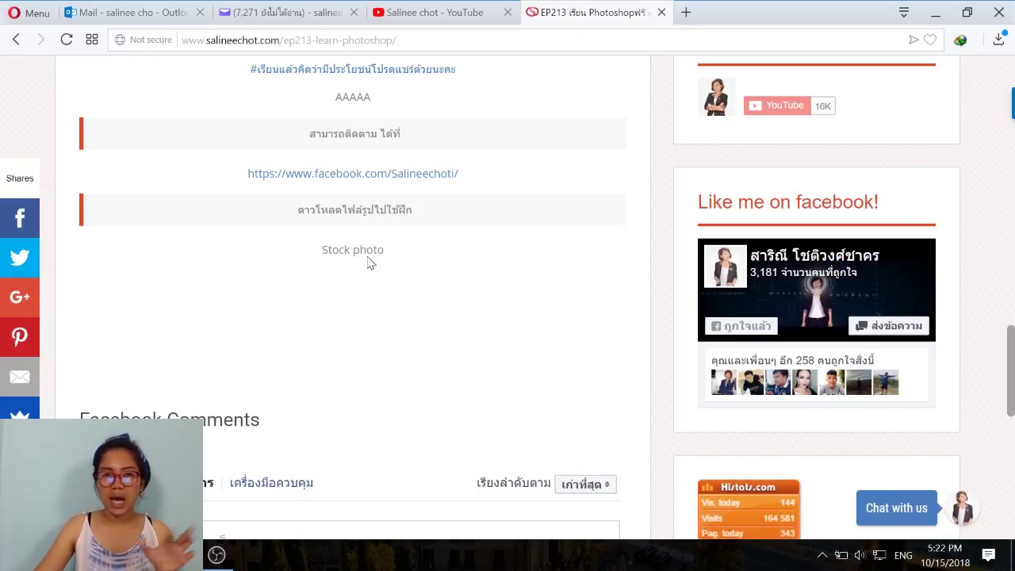
scroll(557, 256, up, 2)
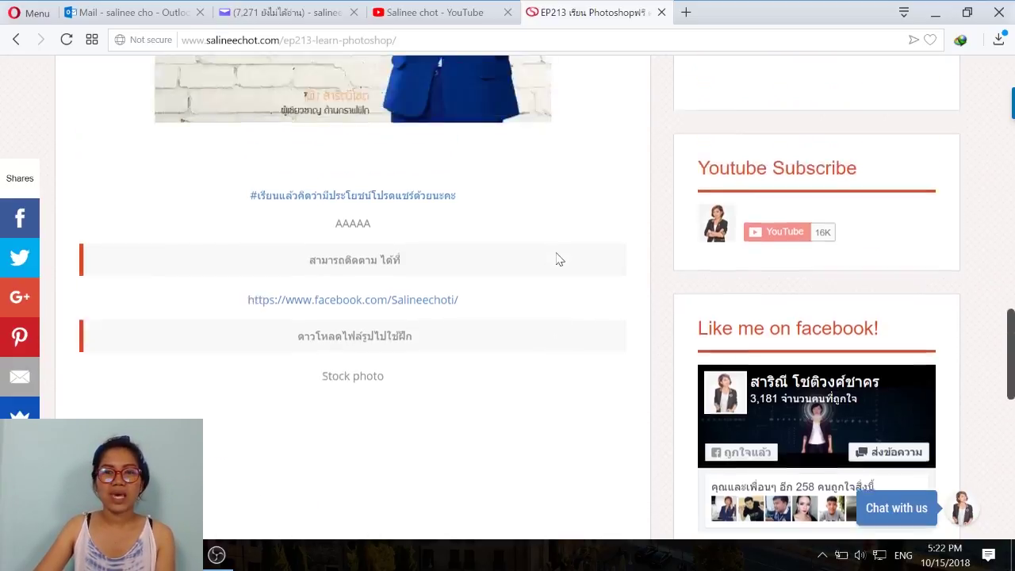
scroll(556, 238, up, 6)
scroll(554, 229, up, 5)
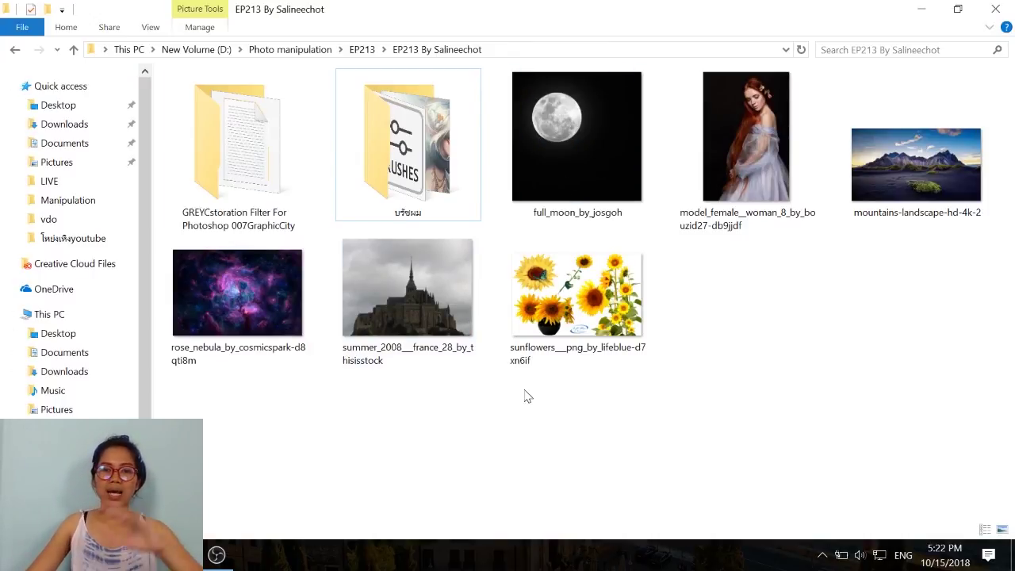
Drag rose_nebula from the EP213 By Salineechot folder onto the Photoshop canvas as Layer 1
click(236, 336)
drag(257, 311, 190, 555)
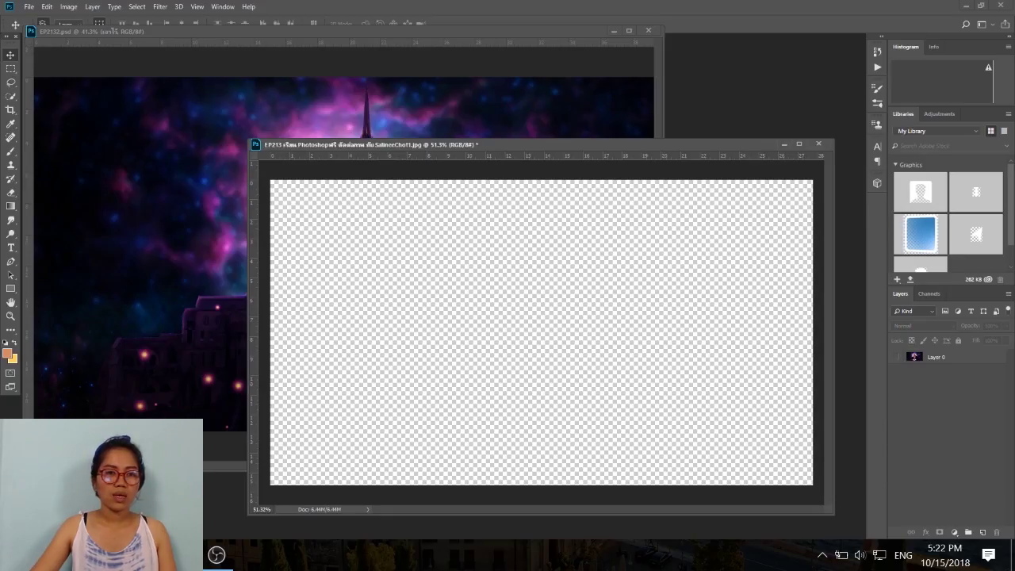
mouse_move(252, 492)
mouse_down()
mouse_move(38, 44)
mouse_move(102, 100)
mouse_up()
mouse_move(335, 294)
mouse_down()
mouse_move(600, 253)
mouse_move(673, 299)
mouse_move(424, 310)
mouse_up()
Free-transform the nebula layer larger so it covers the whole canvas, and commit
key(ctrl+t)
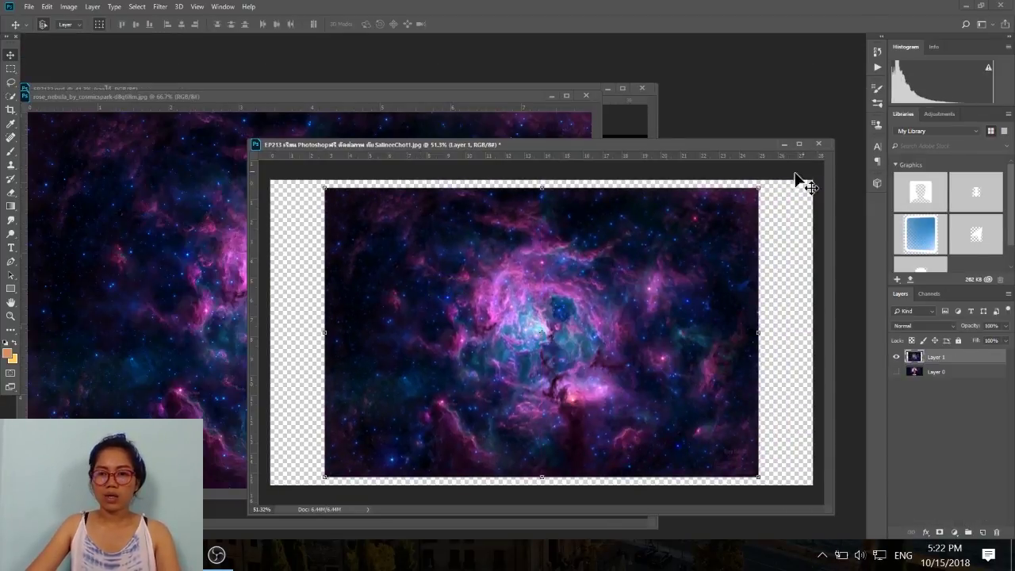
drag(759, 188, 820, 150)
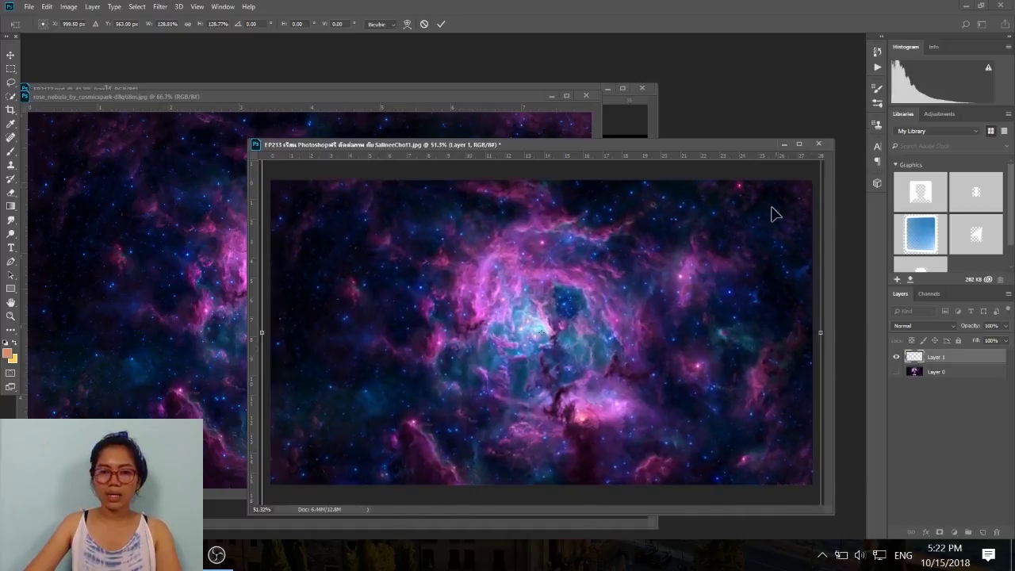
mouse_move(774, 213)
mouse_down()
mouse_move(762, 215)
mouse_move(725, 170)
mouse_up()
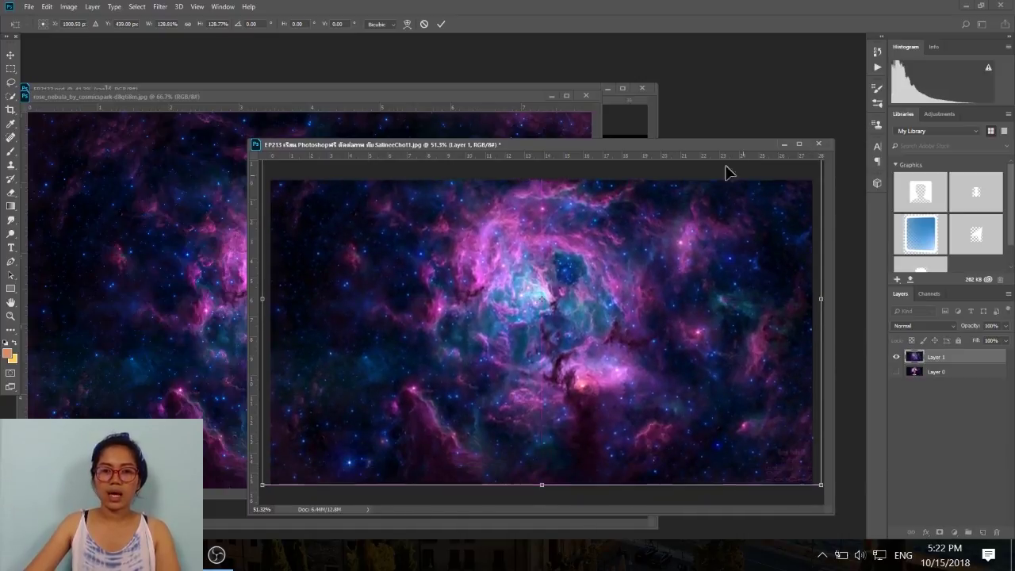
click(441, 25)
Close the separate rose_nebula image and return to the source photos folder
click(92, 256)
click(588, 96)
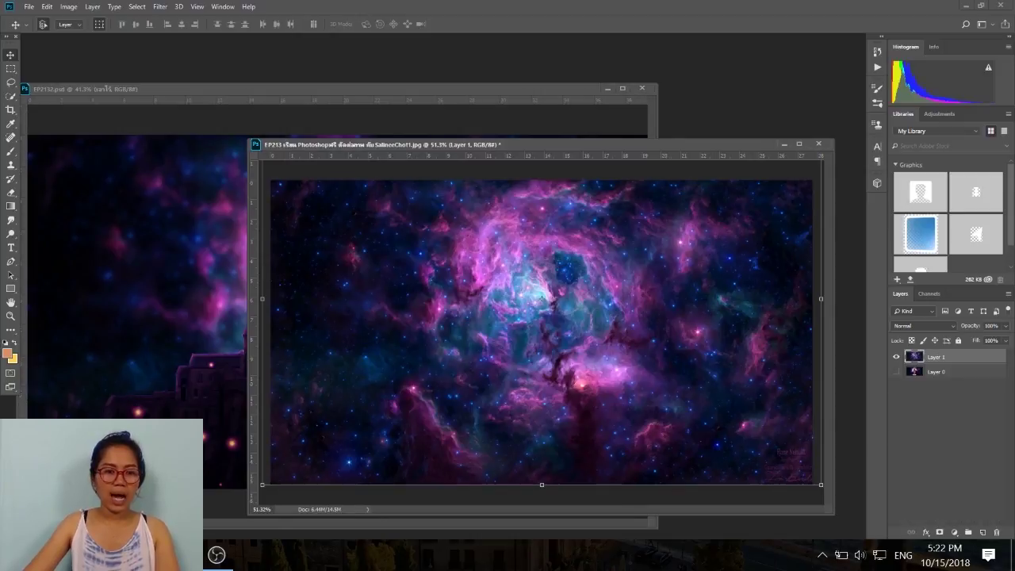
key(alt+Tab)
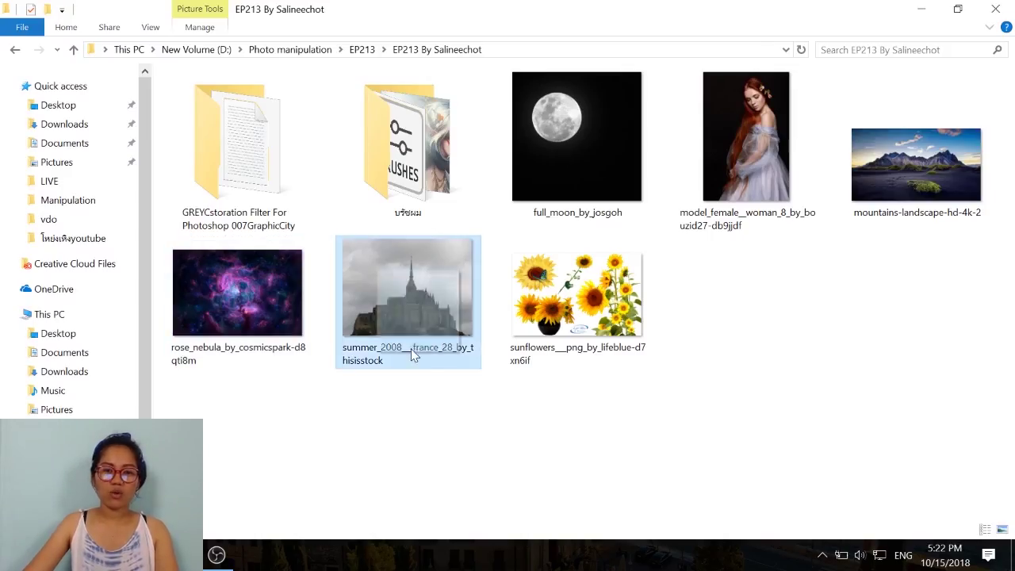
Open the summer_2008 castle photo in Photoshop and convert its Background to Layer 0
mouse_move(413, 351)
mouse_down()
mouse_move(329, 486)
mouse_move(313, 555)
mouse_up()
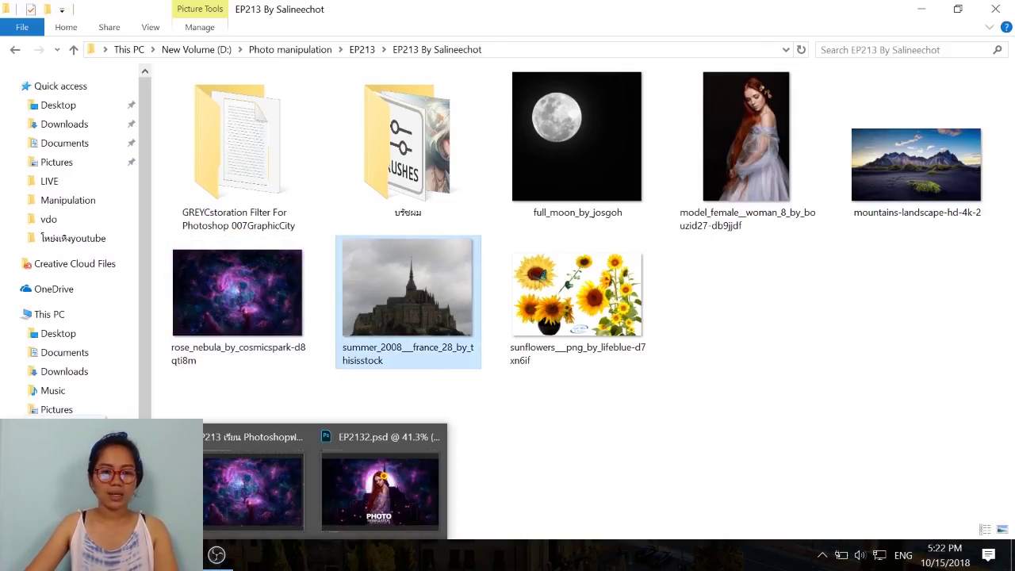
drag(253, 492, 542, 300)
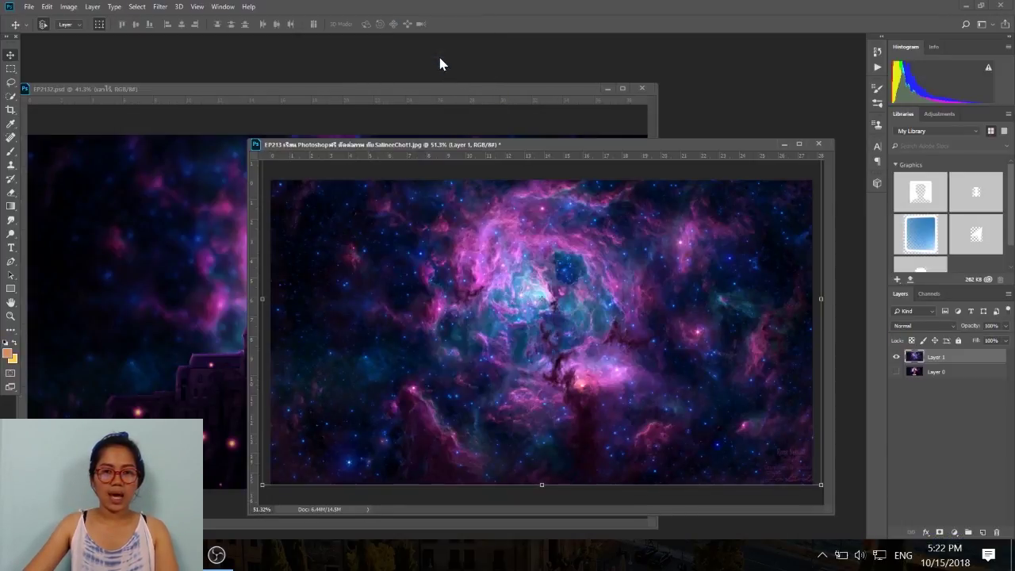
drag(448, 111, 104, 49)
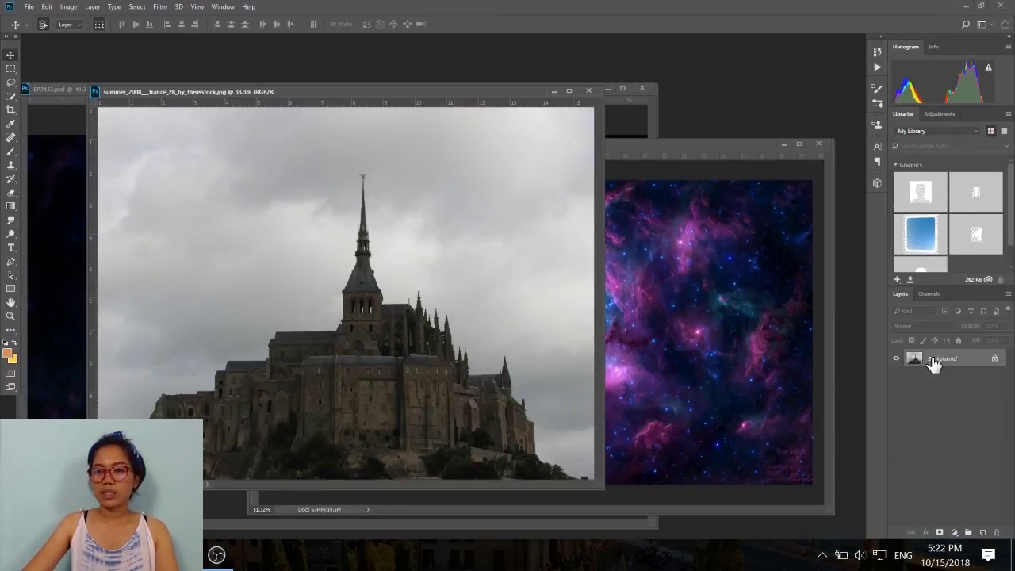
double_click(934, 363)
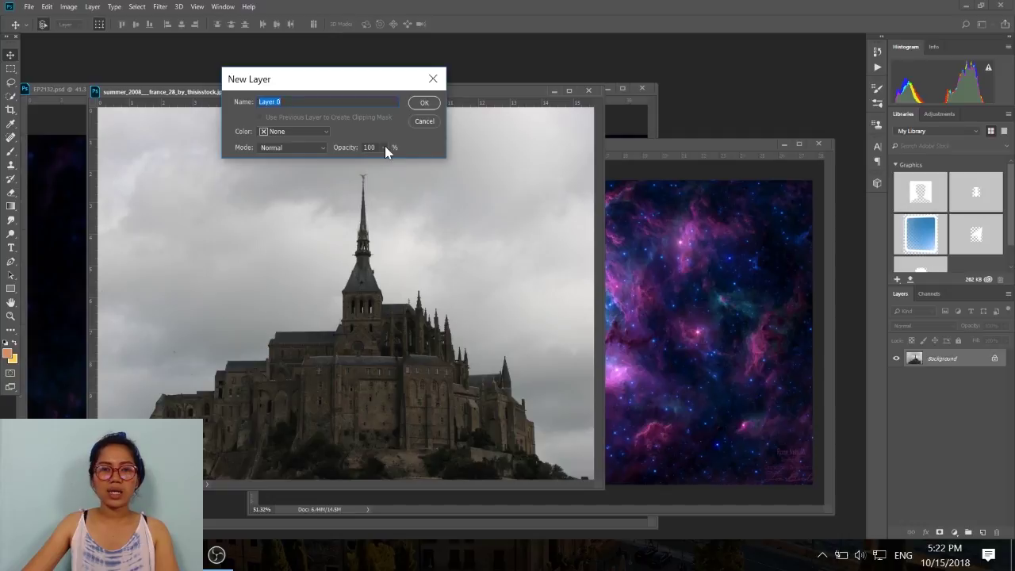
click(423, 104)
Quick-select the grey sky and invert the selection to the castle
click(11, 96)
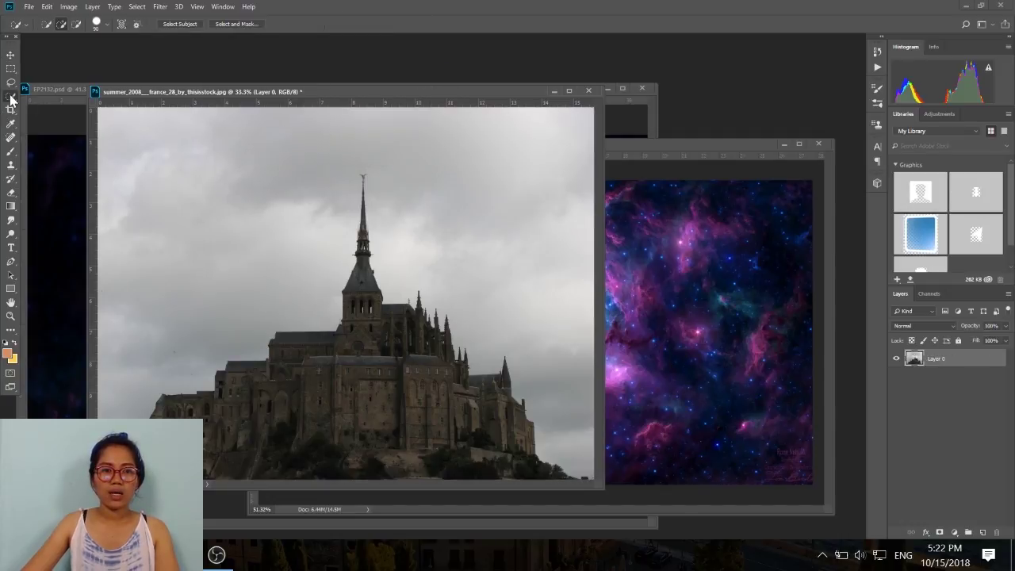
drag(224, 235, 593, 244)
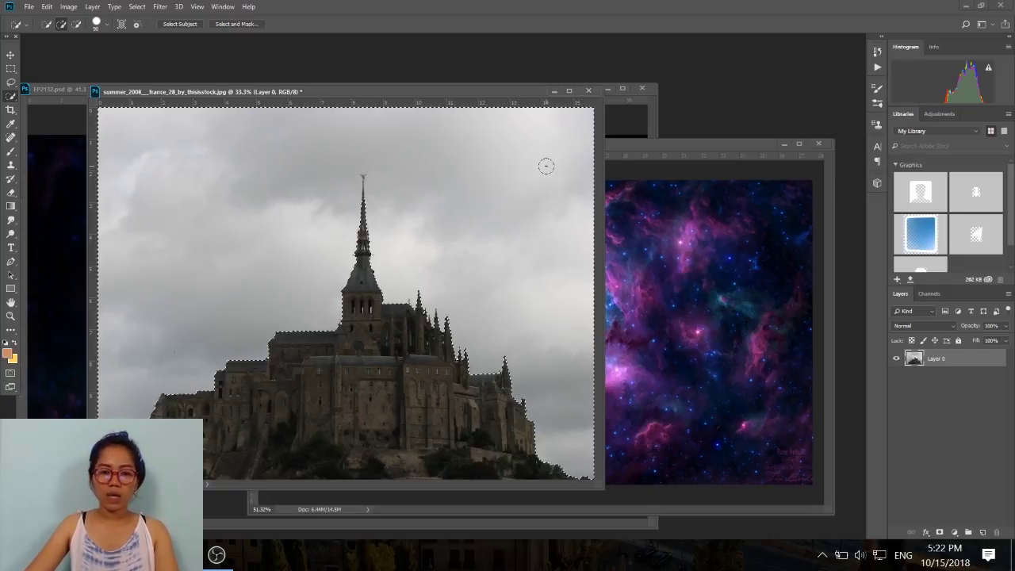
key(ctrl+shift+i)
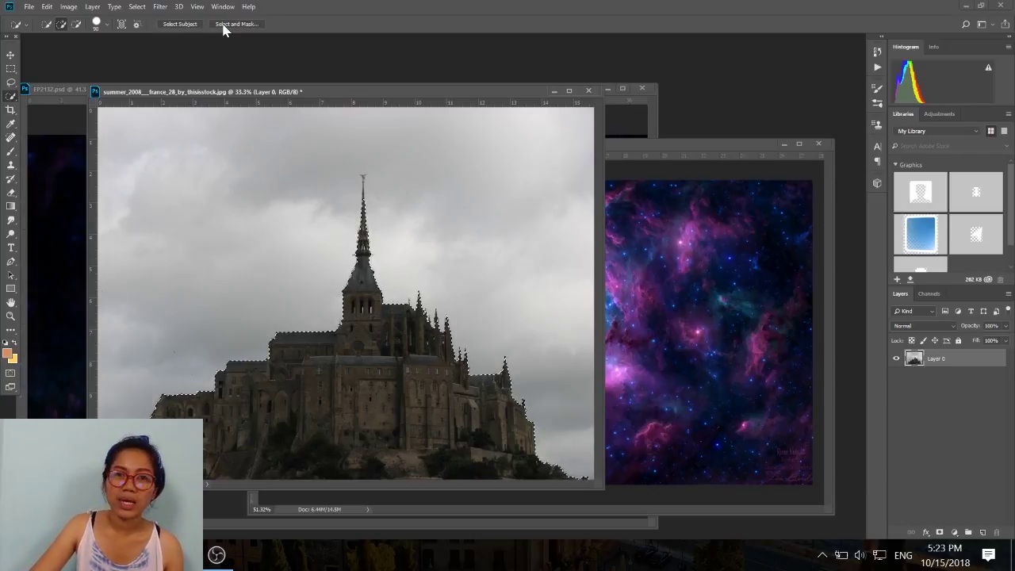
Refine the castle selection in Select and Mask with output set to New Layer
click(223, 25)
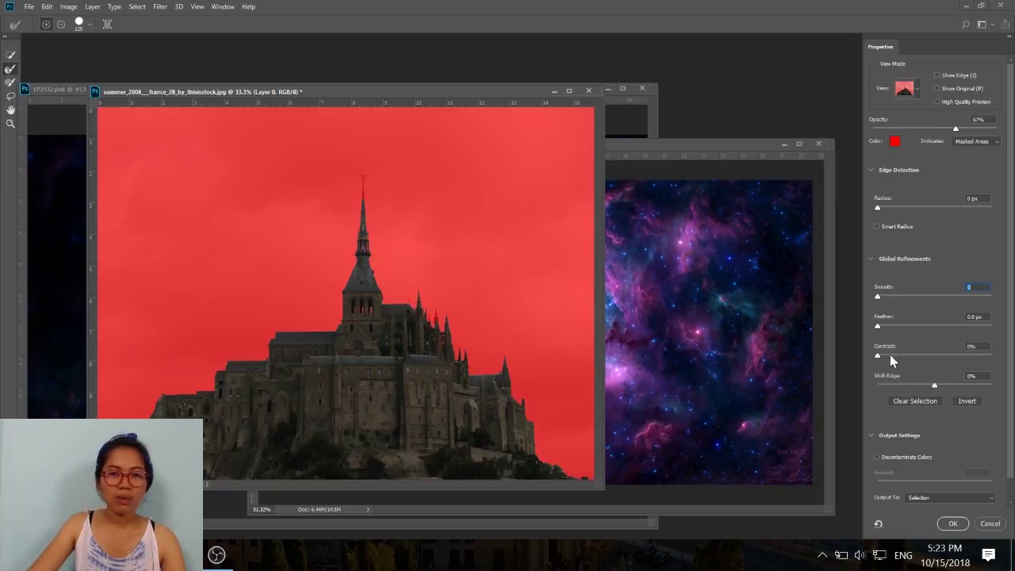
click(921, 498)
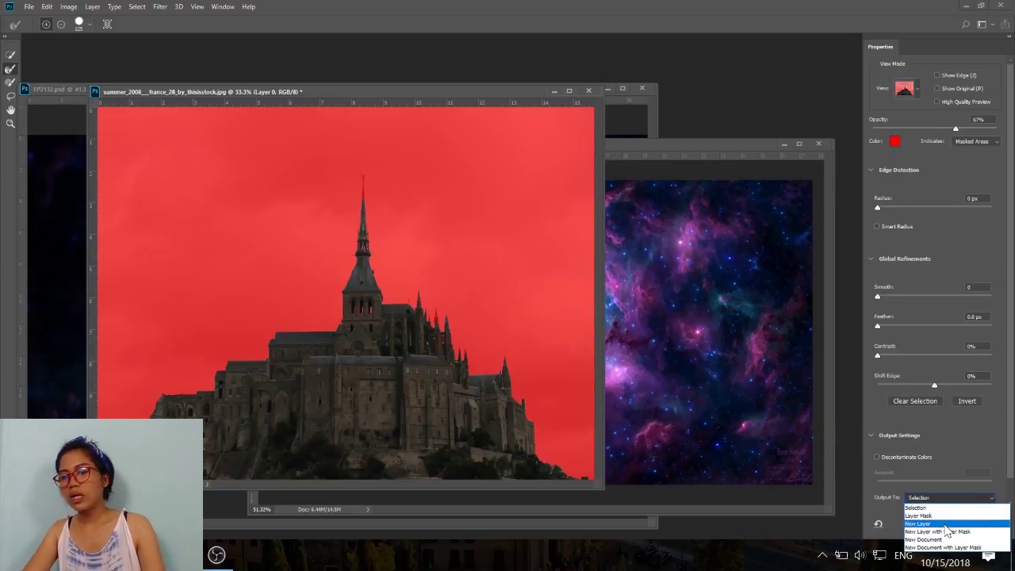
click(940, 524)
text(8)
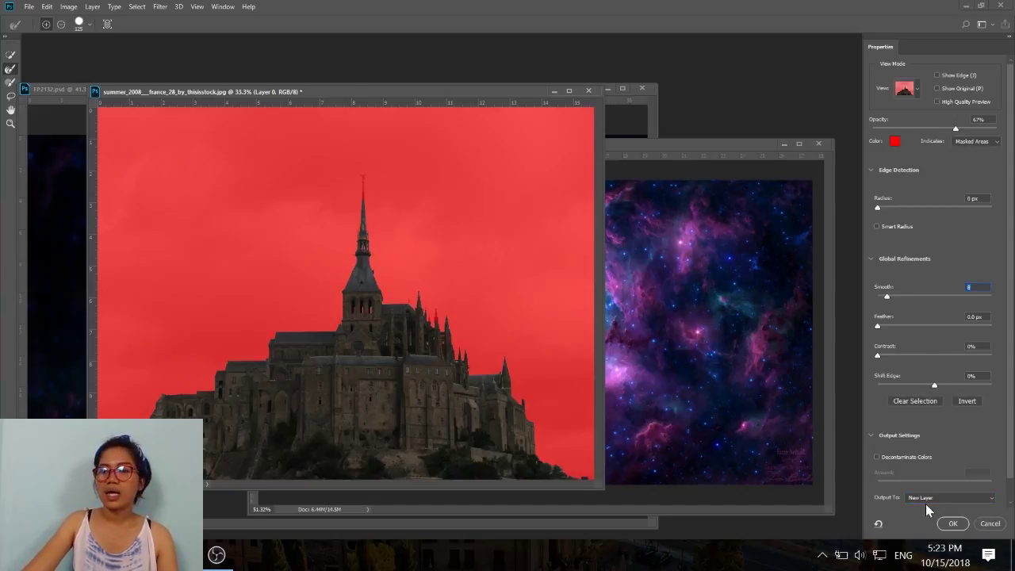
click(956, 529)
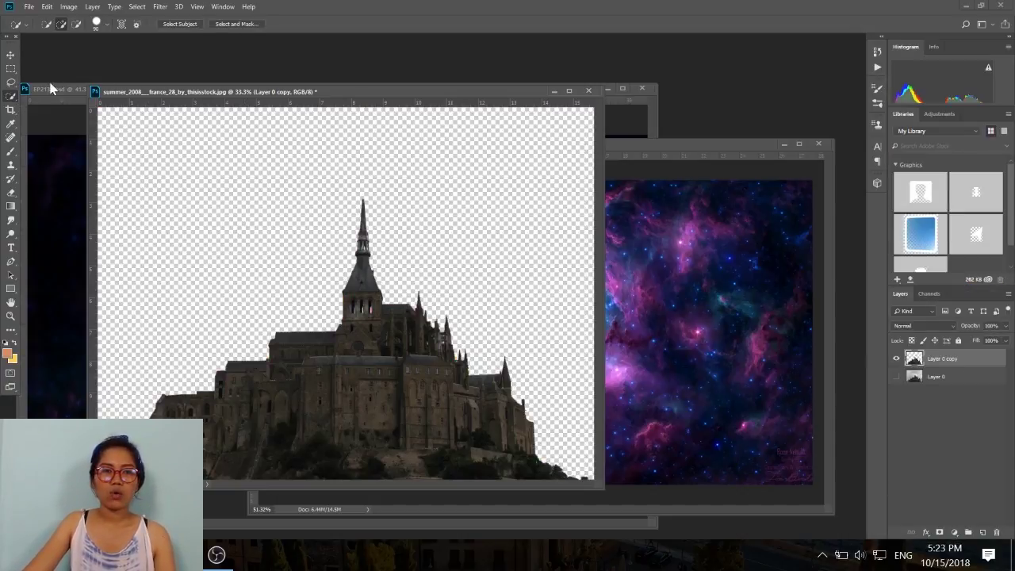
Move the cut-out castle into the nebula document, shrinking it to about 72% at bottom centre
click(10, 56)
drag(386, 385, 655, 381)
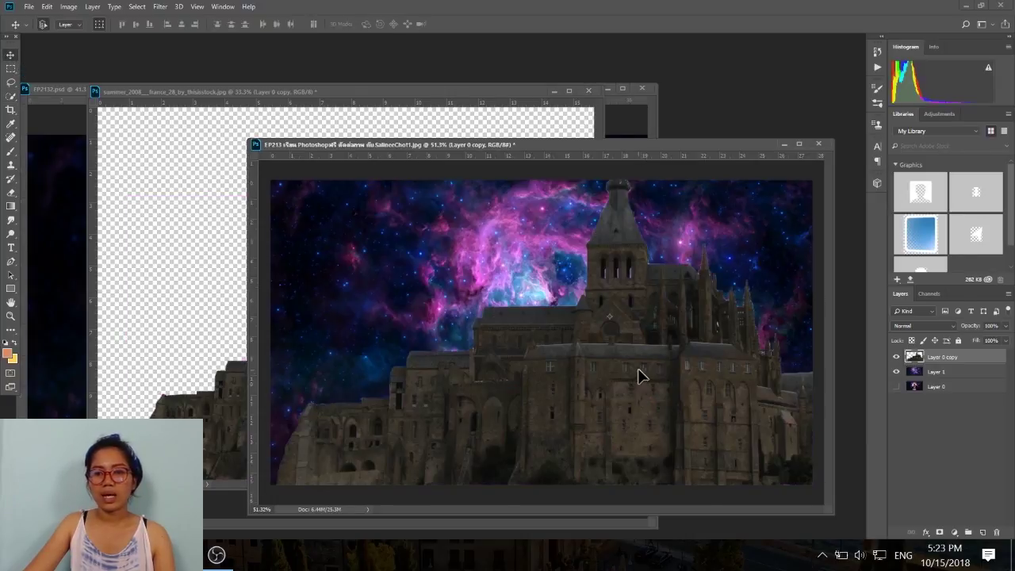
key(ctrl+t)
key(ctrl+0)
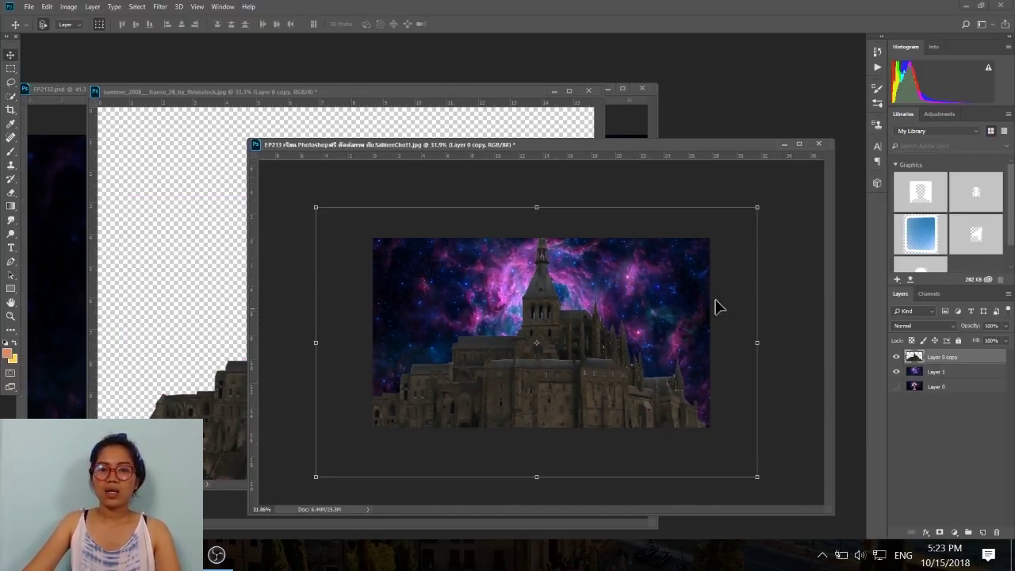
drag(760, 213, 691, 242)
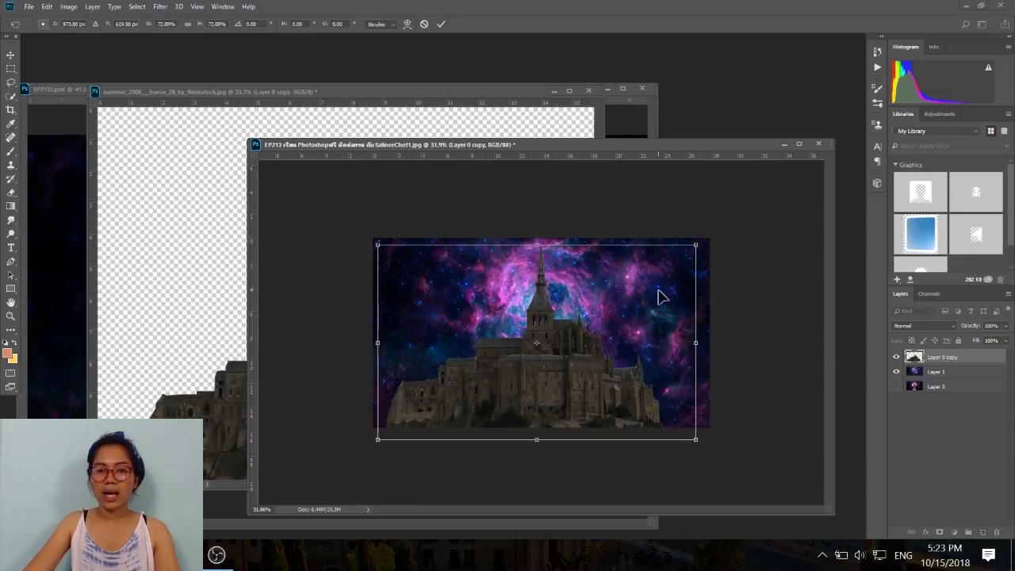
drag(662, 295, 670, 289)
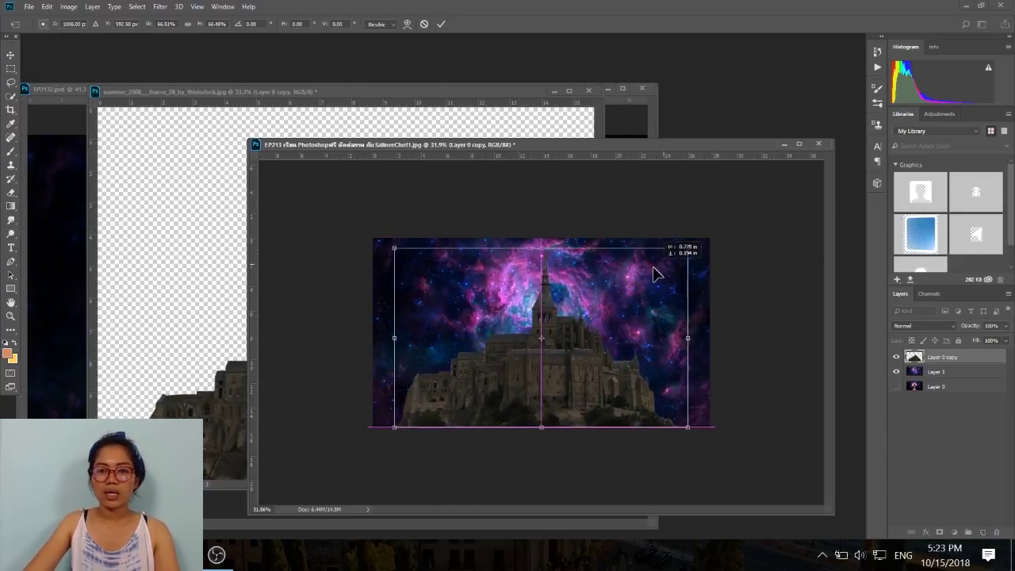
drag(703, 240, 681, 248)
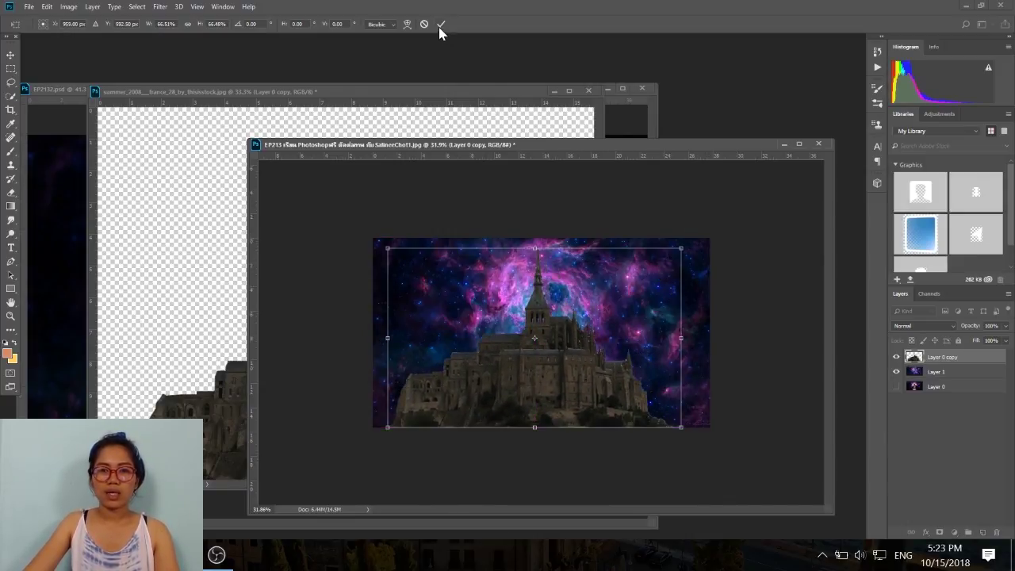
click(441, 25)
Close the summer_2008 castle source document without saving
click(513, 107)
click(588, 91)
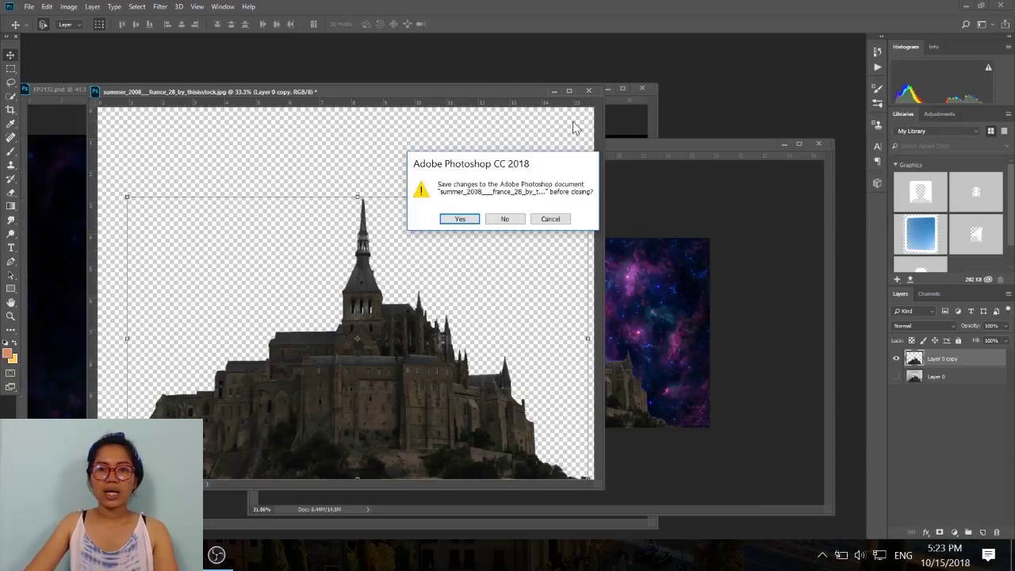
click(503, 220)
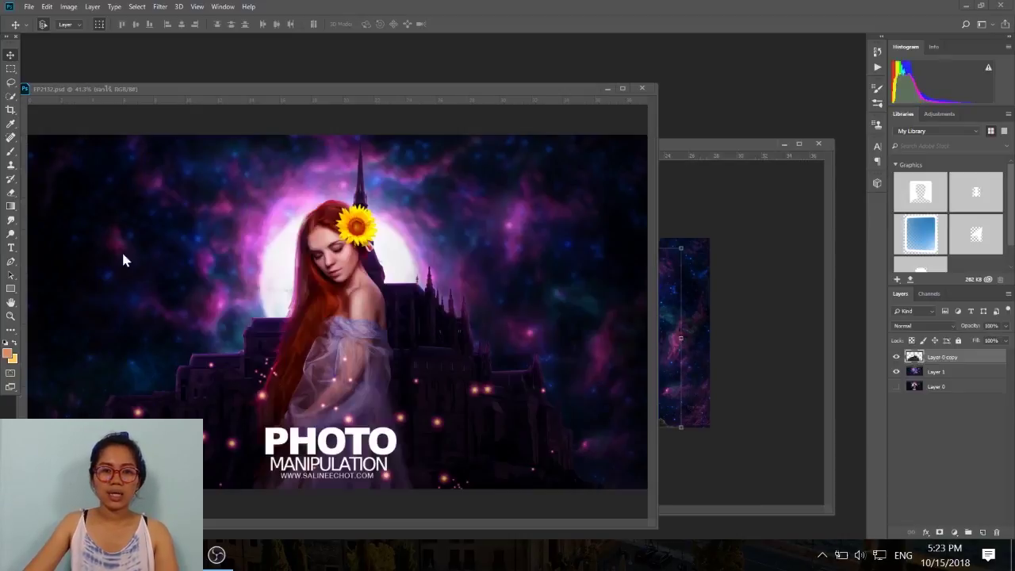
Nudge the castle rightward in the EP213 composite and zoom in on the canvas
click(712, 322)
drag(548, 378, 559, 374)
key(ctrl+t)
key(ctrl+plus)
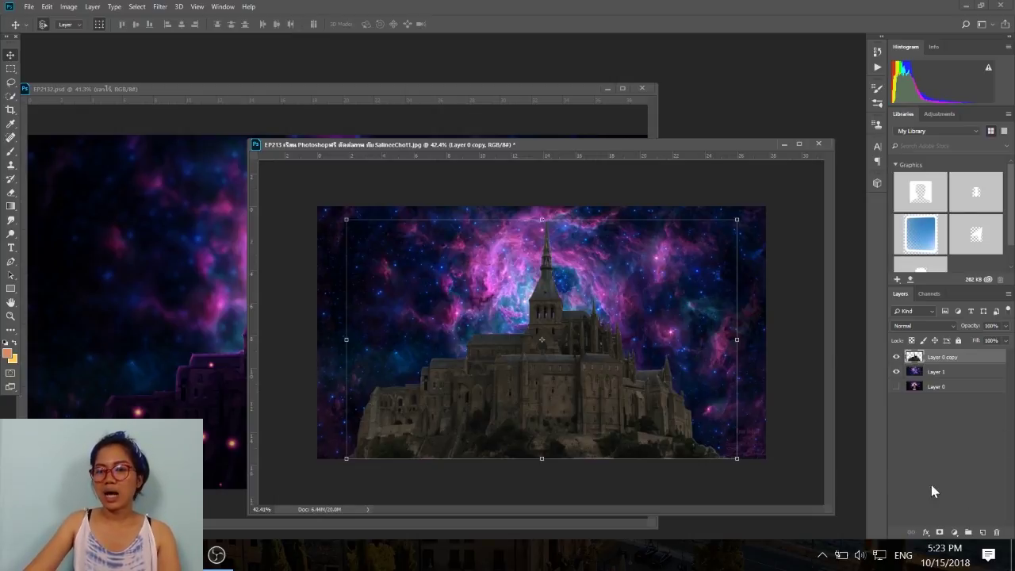
Clip a Brightness/Contrast layer to the castle with Brightness -96 and Contrast 16
click(955, 533)
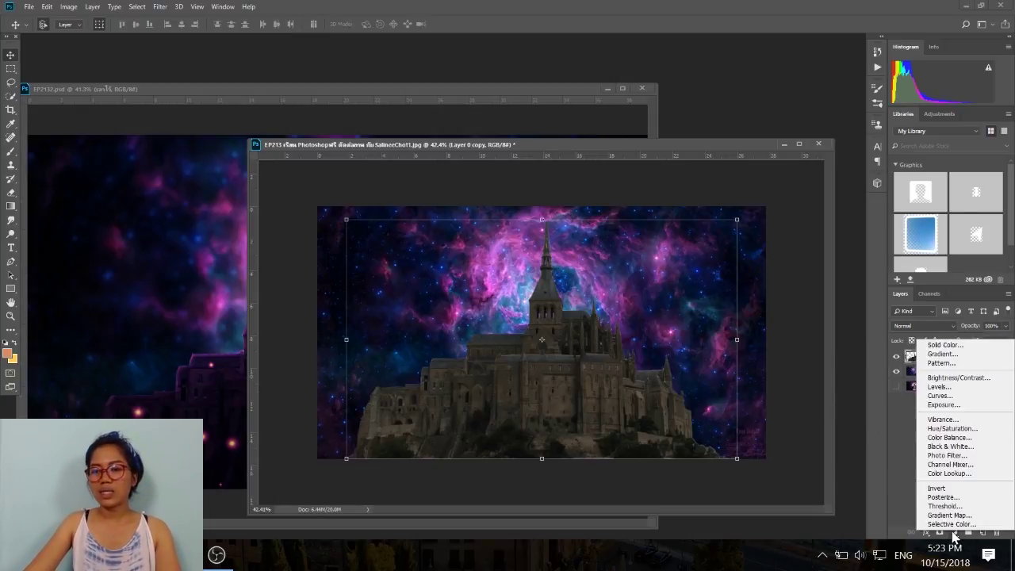
click(935, 379)
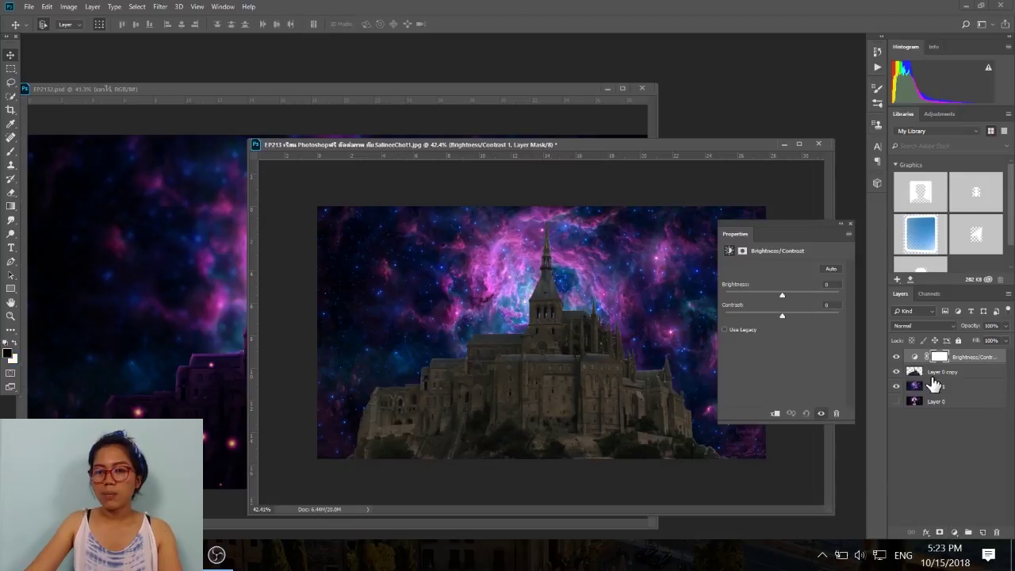
right_click(962, 364)
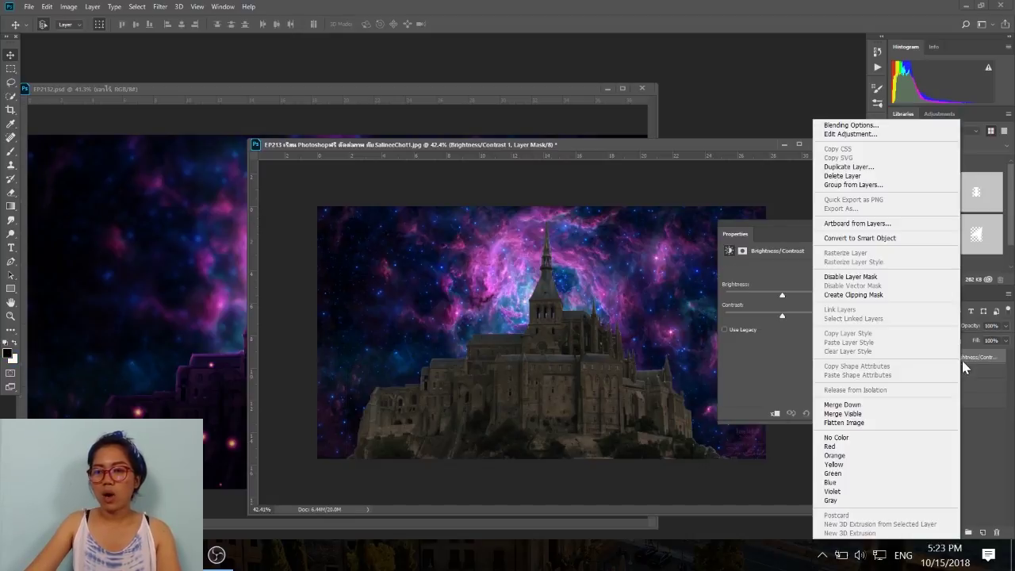
click(891, 302)
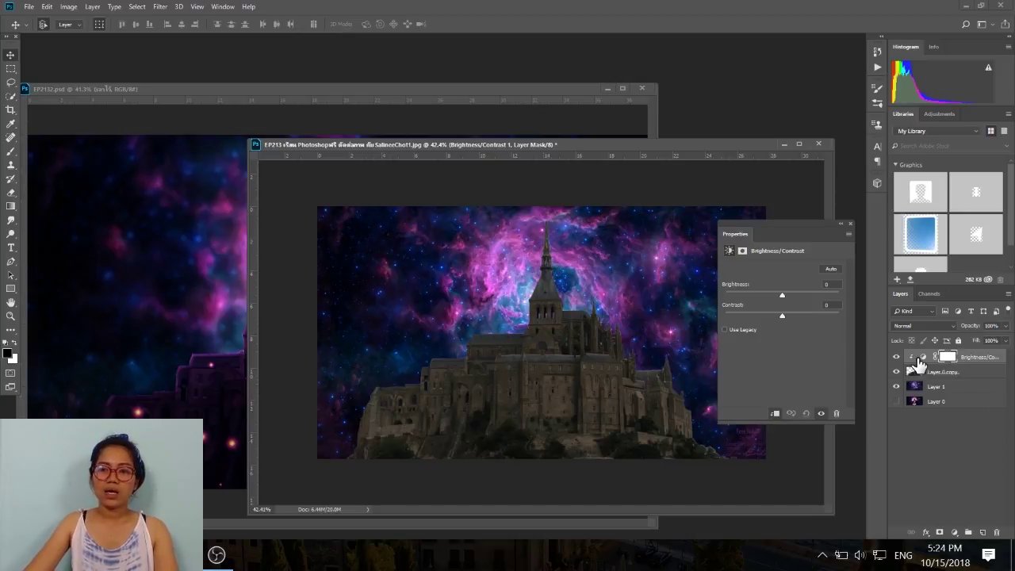
drag(783, 294, 760, 298)
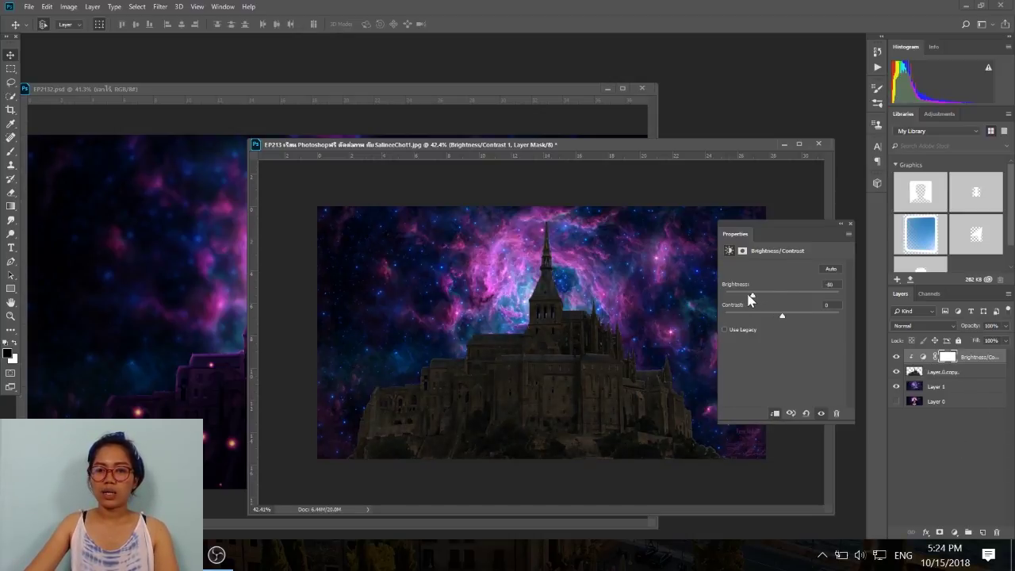
click(791, 315)
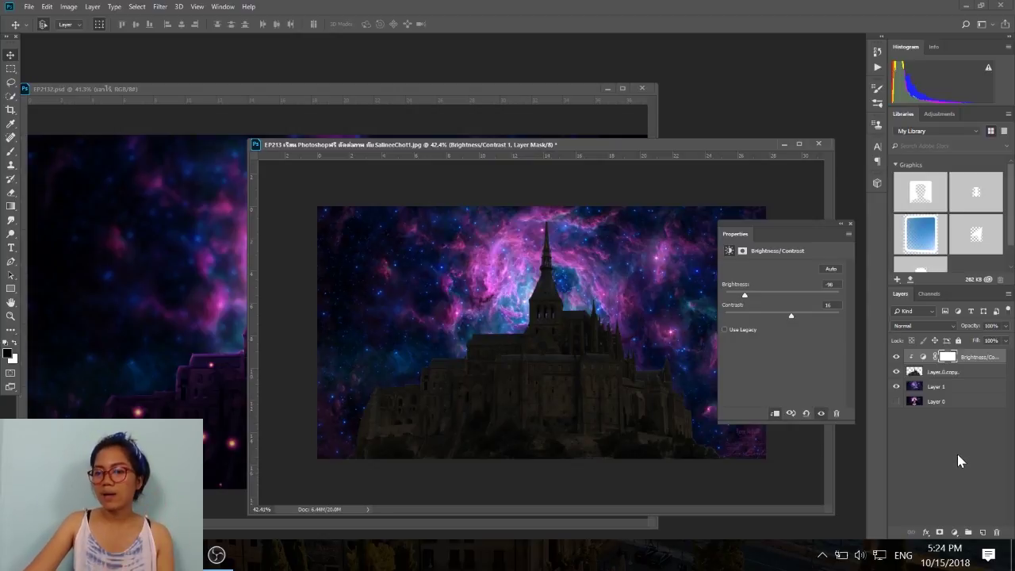
click(955, 533)
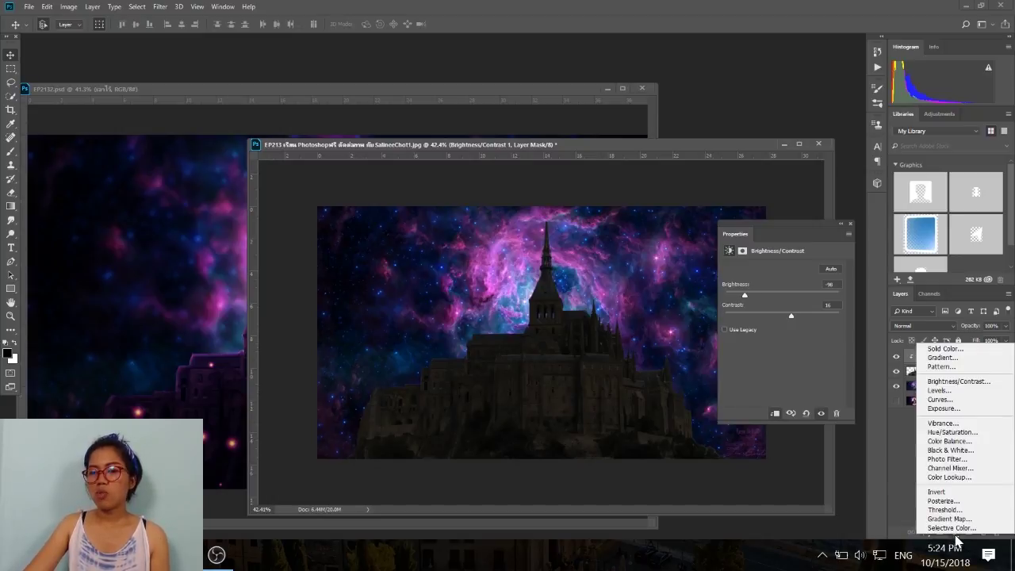
Clip a Color Balance to the castle: midtones Red +14, Blue +43; shadows Blue +5
click(951, 441)
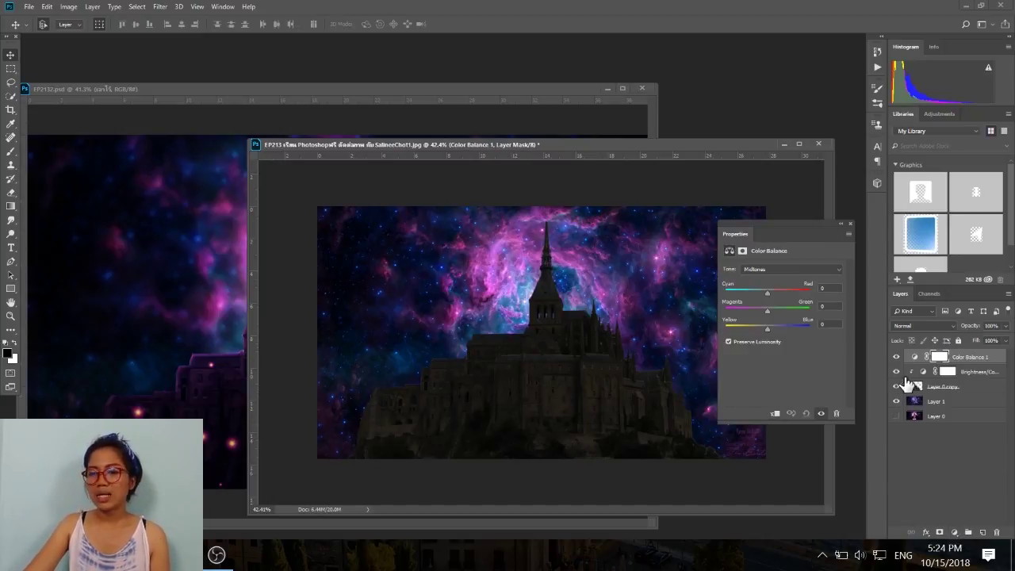
click(775, 414)
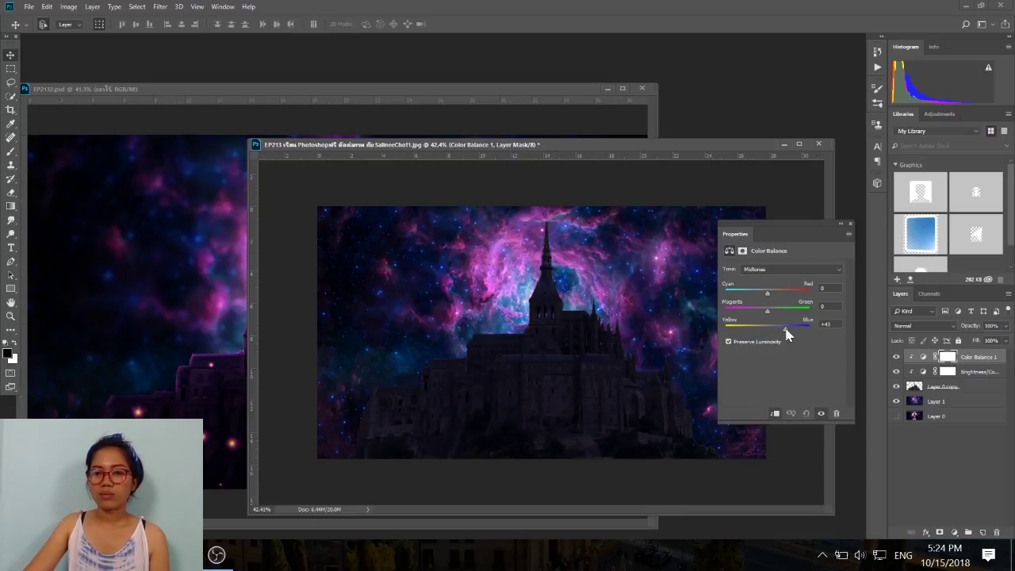
drag(767, 294, 775, 294)
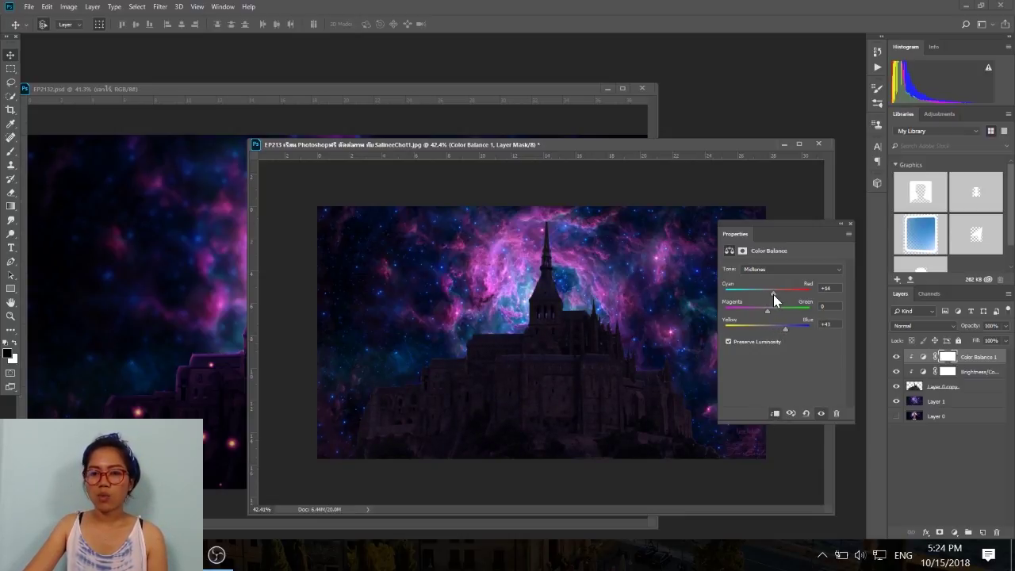
click(790, 269)
click(766, 275)
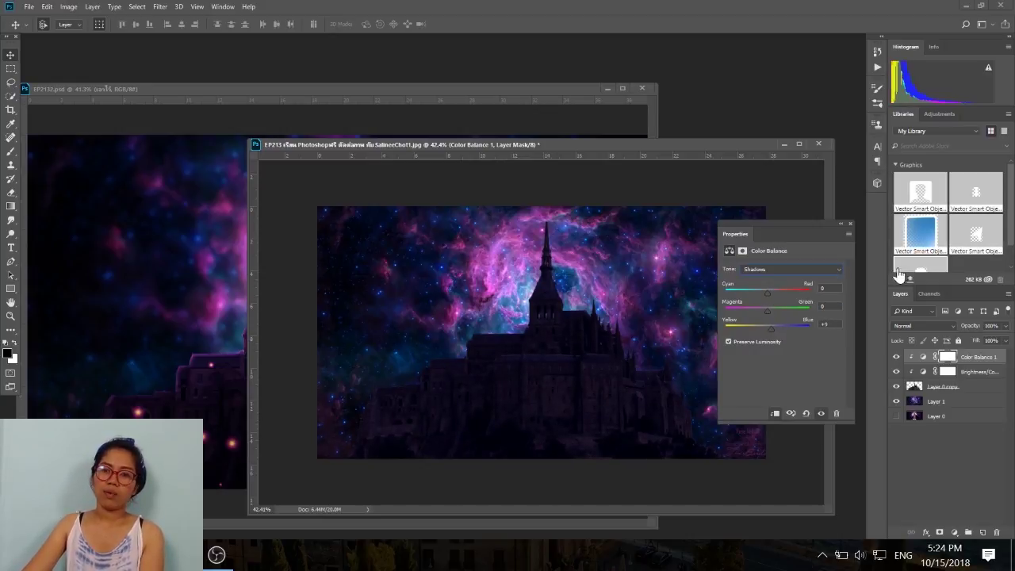
click(851, 225)
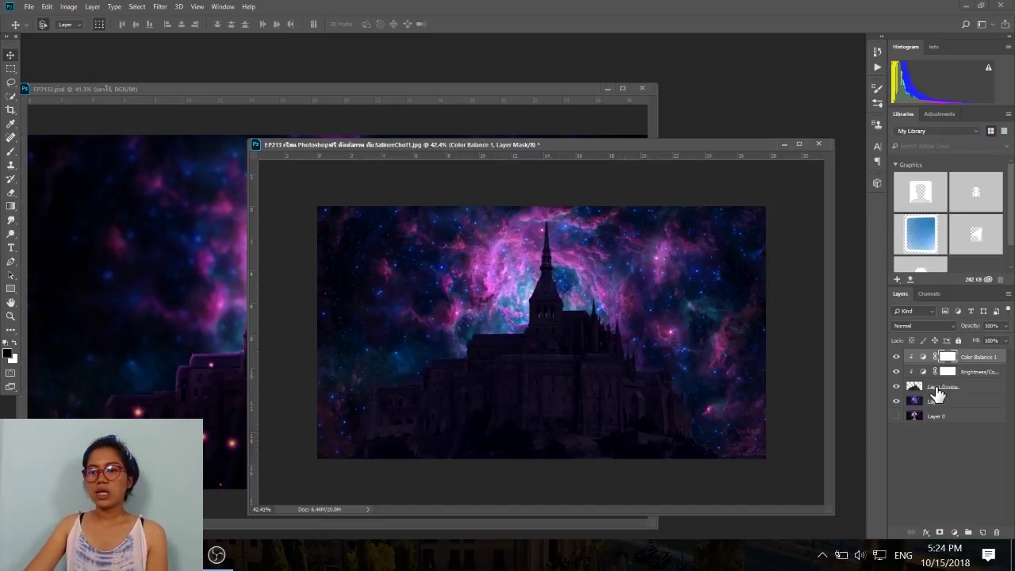
click(936, 388)
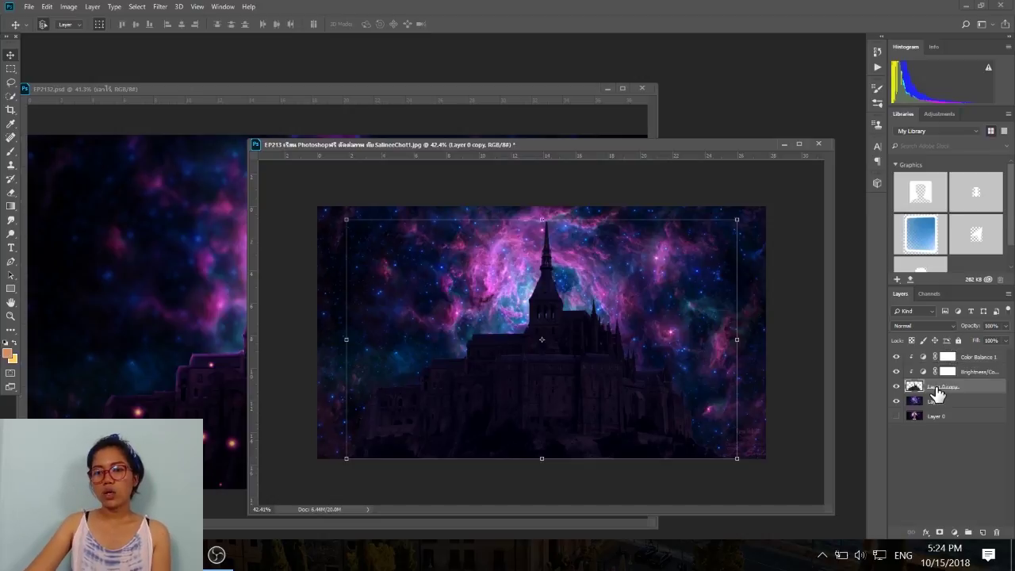
click(927, 532)
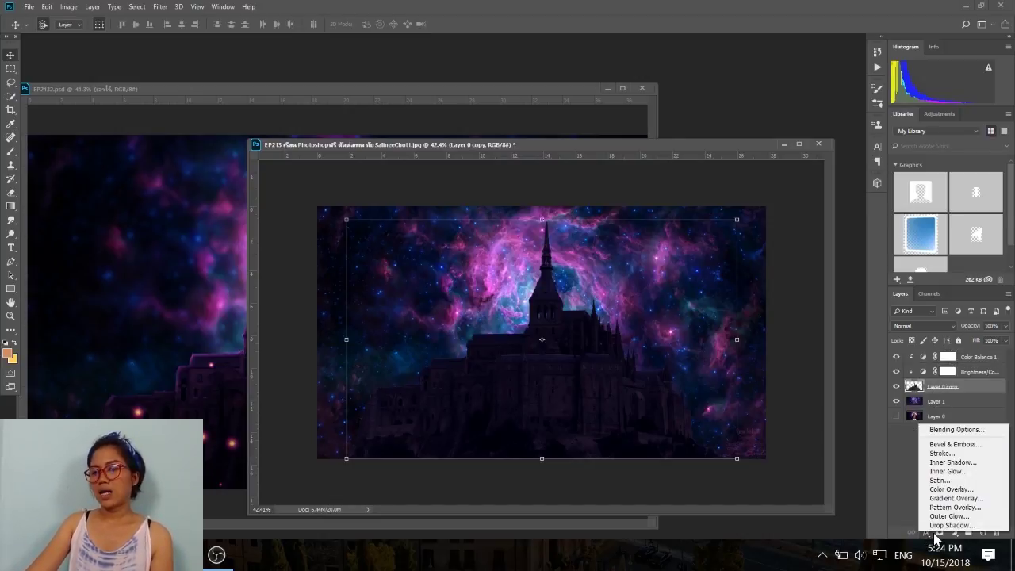
Add an Inner Glow style to the castle layer and enlarge its size and opacity
click(946, 472)
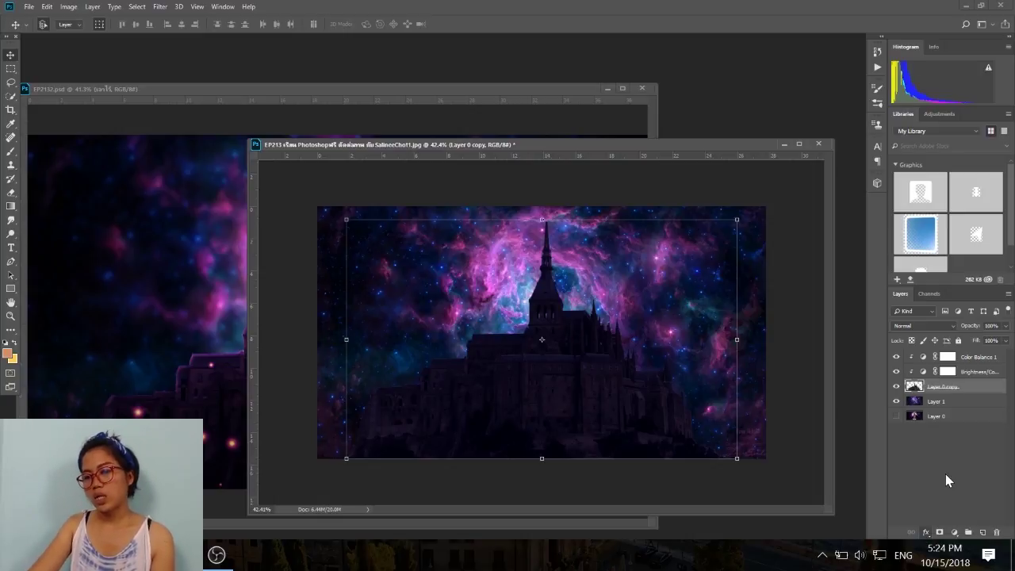
drag(680, 283, 717, 314)
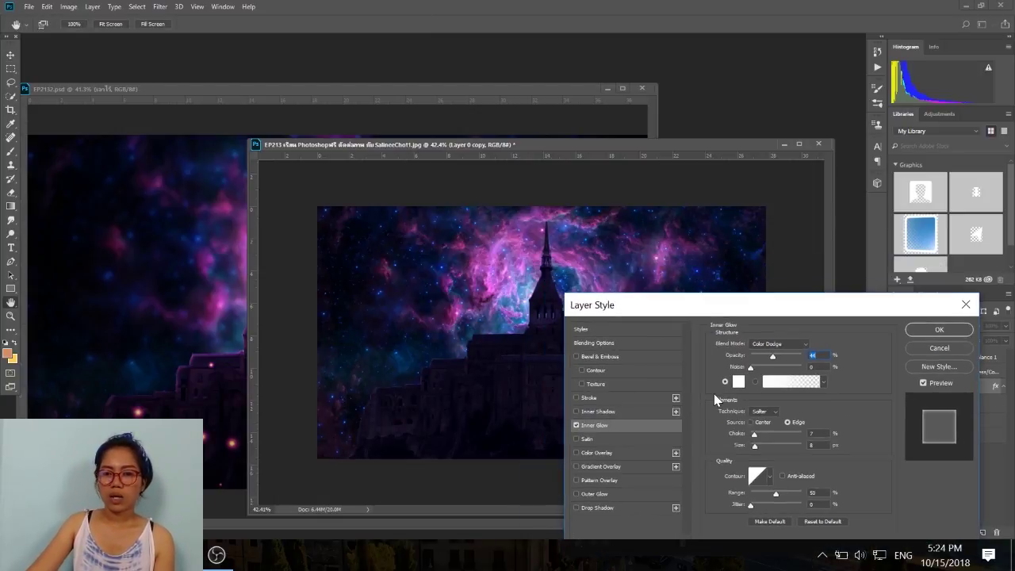
drag(759, 447, 774, 435)
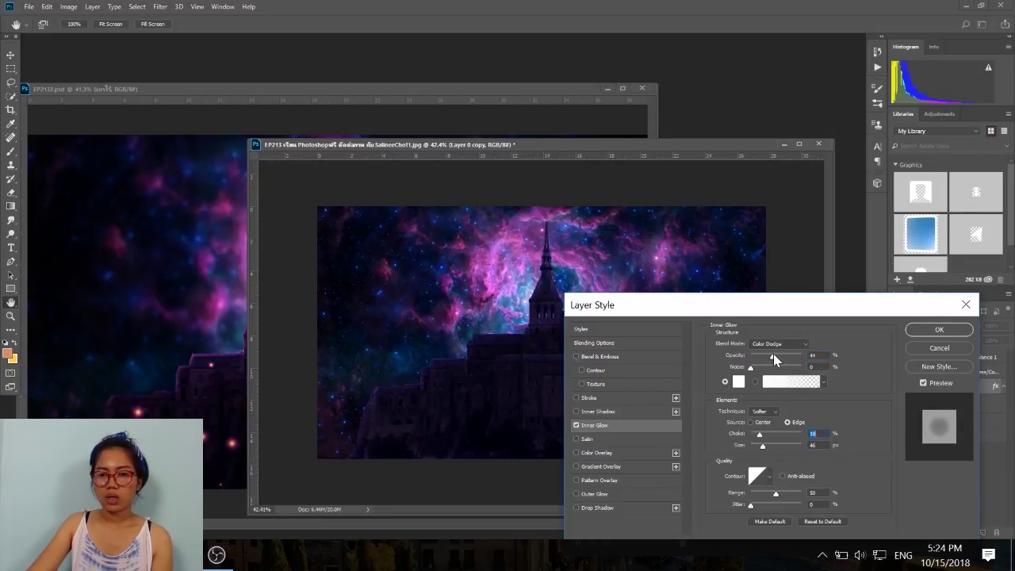
drag(773, 356, 780, 355)
drag(762, 446, 762, 447)
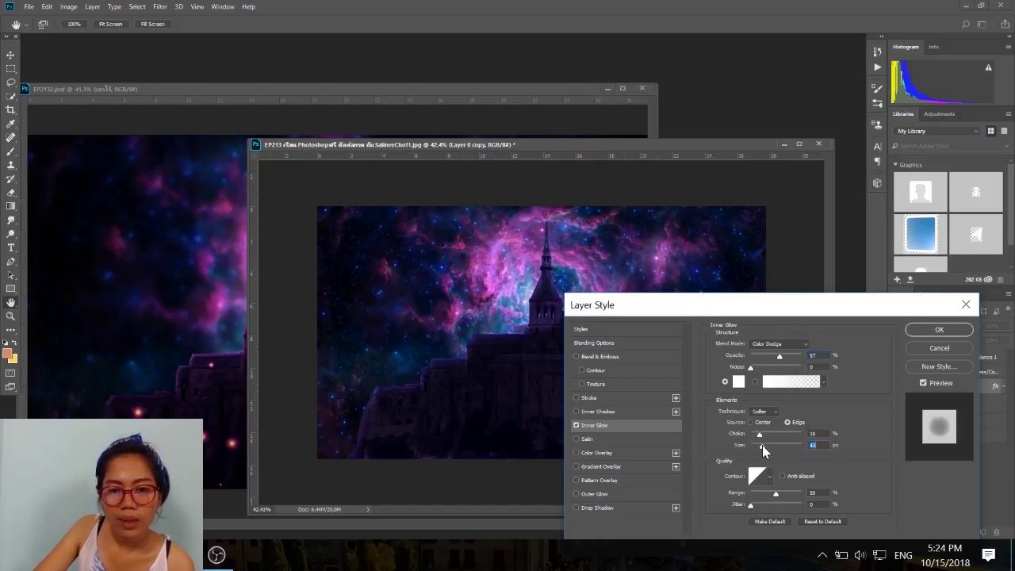
Choose white as the inner glow colour in the Color Picker
click(738, 382)
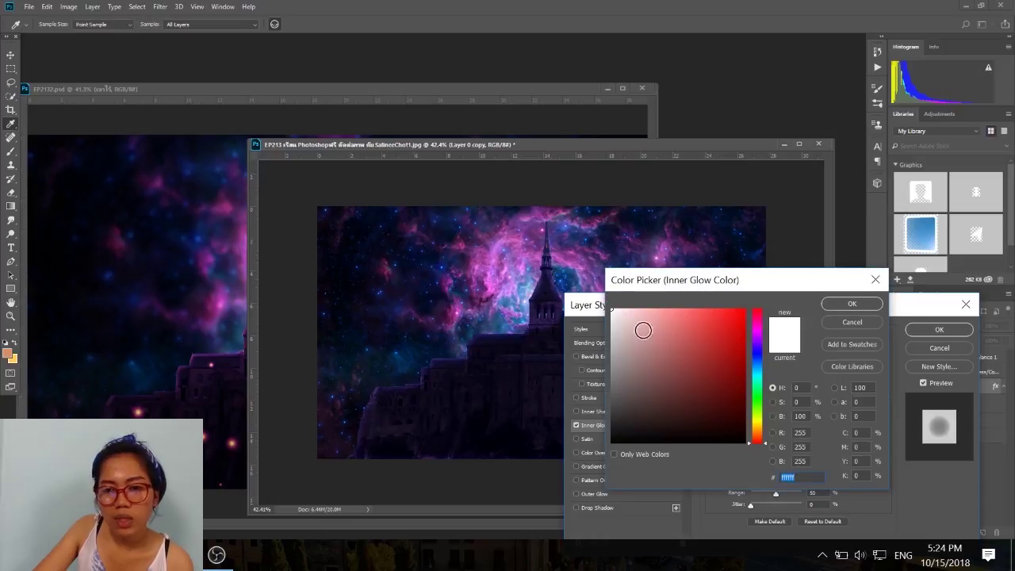
click(521, 252)
mouse_move(645, 340)
mouse_down()
mouse_move(727, 322)
mouse_move(657, 311)
mouse_up()
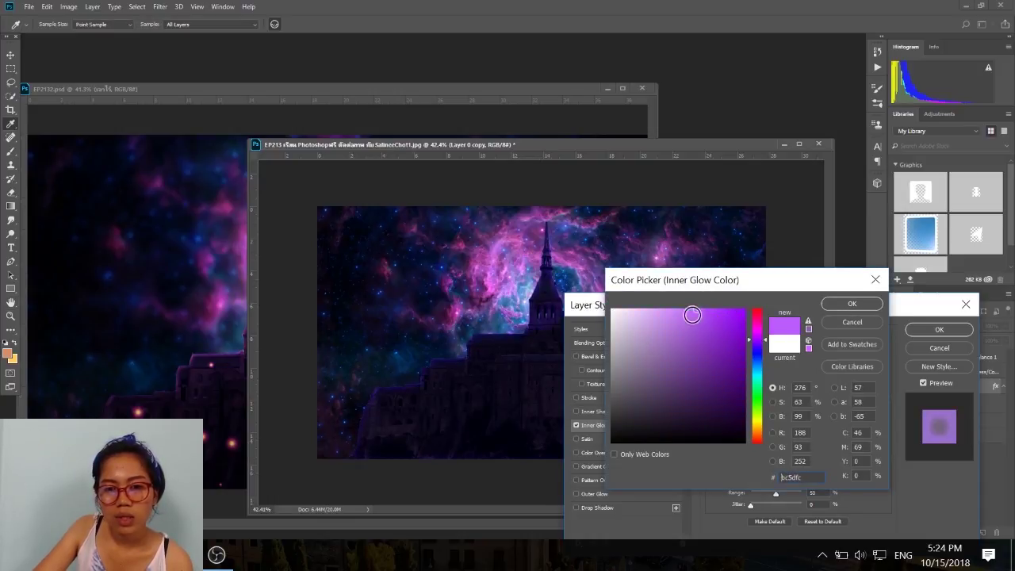
drag(657, 311, 612, 308)
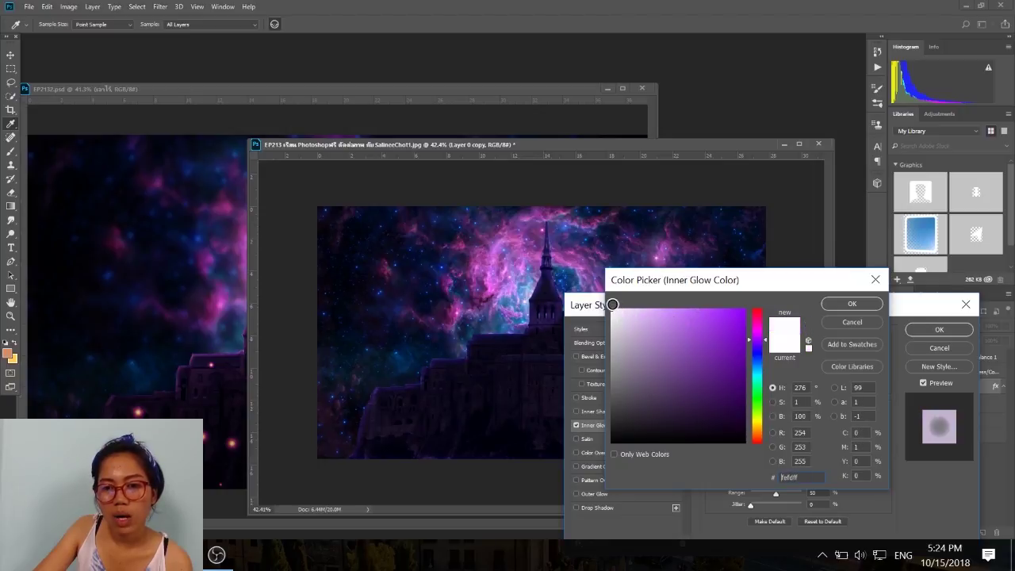
click(844, 303)
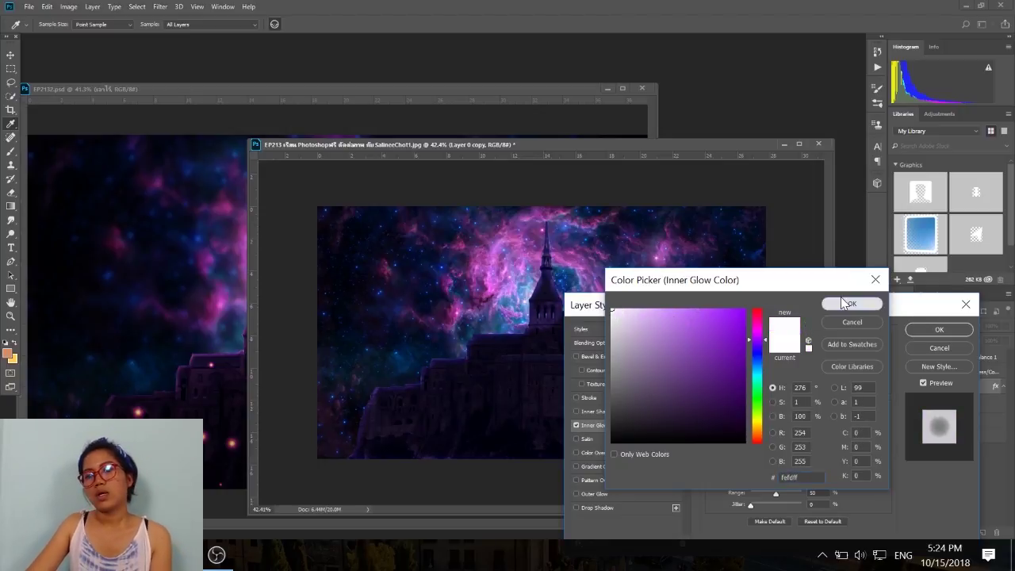
Set the glow opacity to about 53 and apply the white Color Dodge inner glow
mouse_move(767, 313)
mouse_down()
mouse_move(968, 424)
mouse_move(829, 310)
mouse_move(779, 295)
mouse_up()
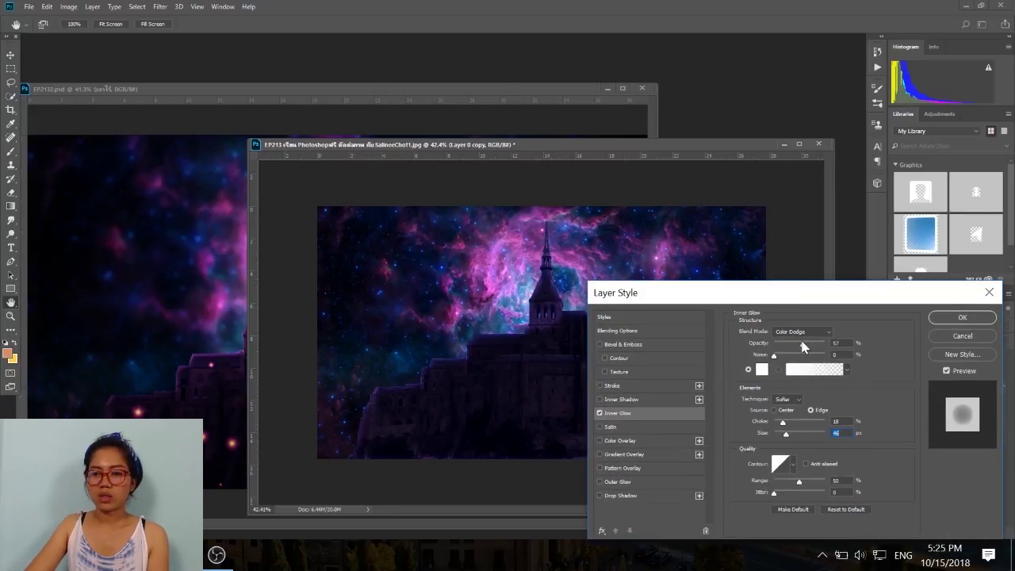
drag(809, 346, 807, 346)
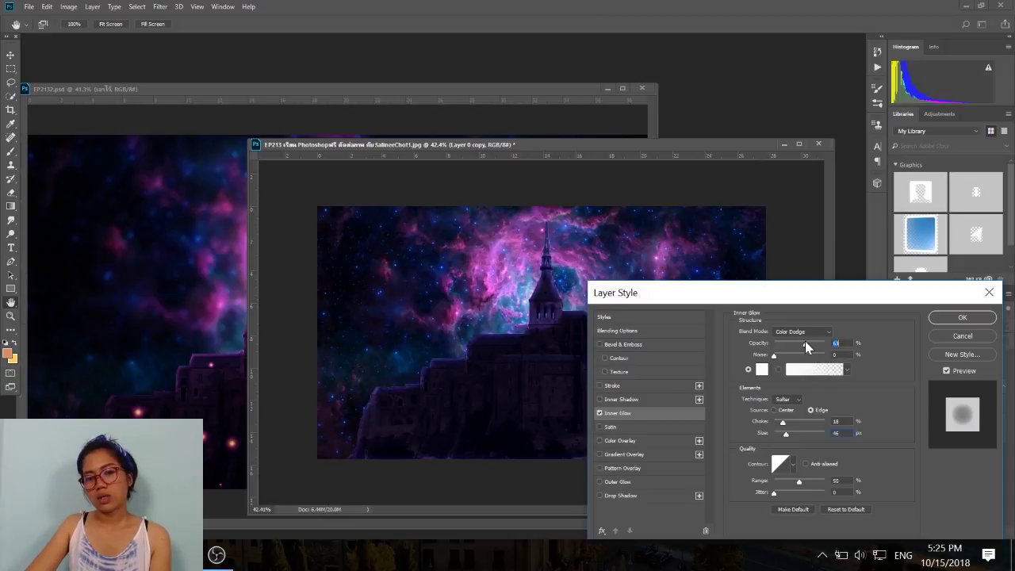
drag(806, 346, 803, 347)
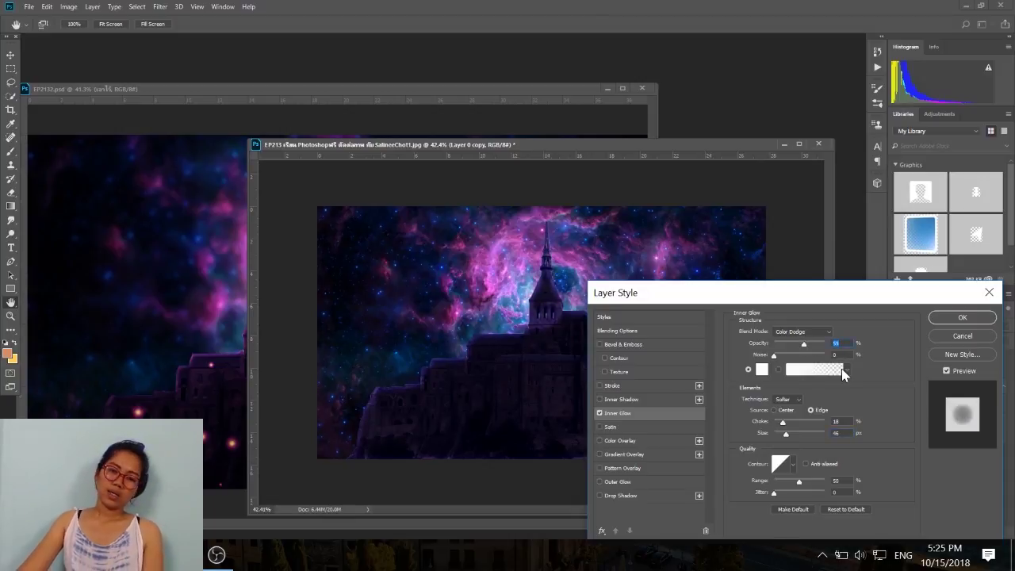
click(761, 369)
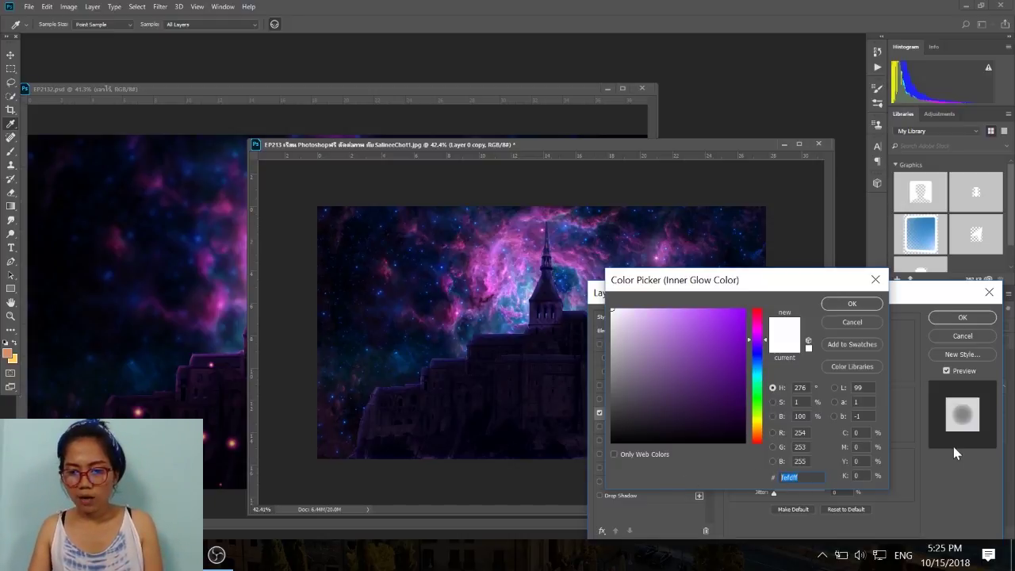
click(865, 305)
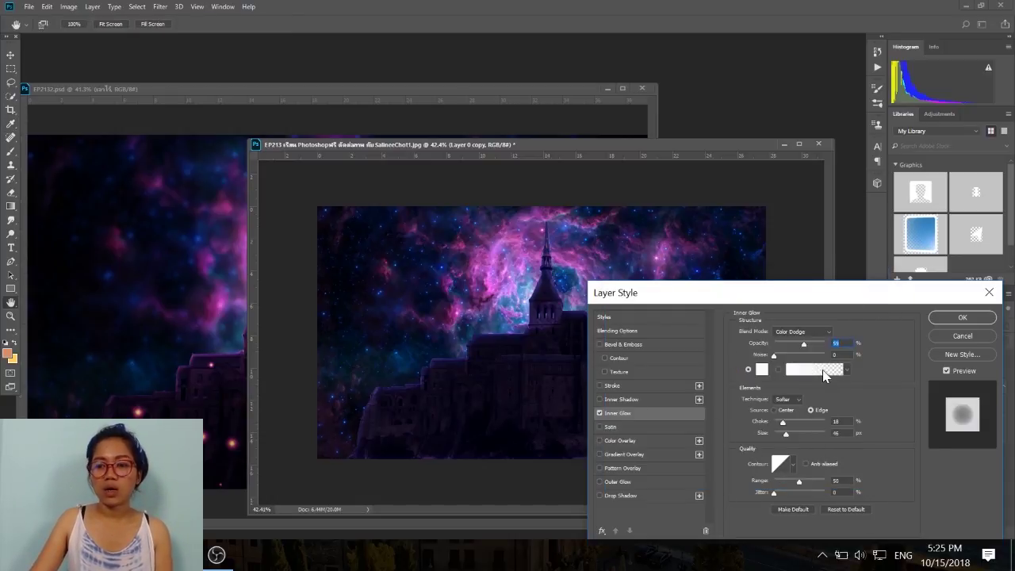
click(961, 316)
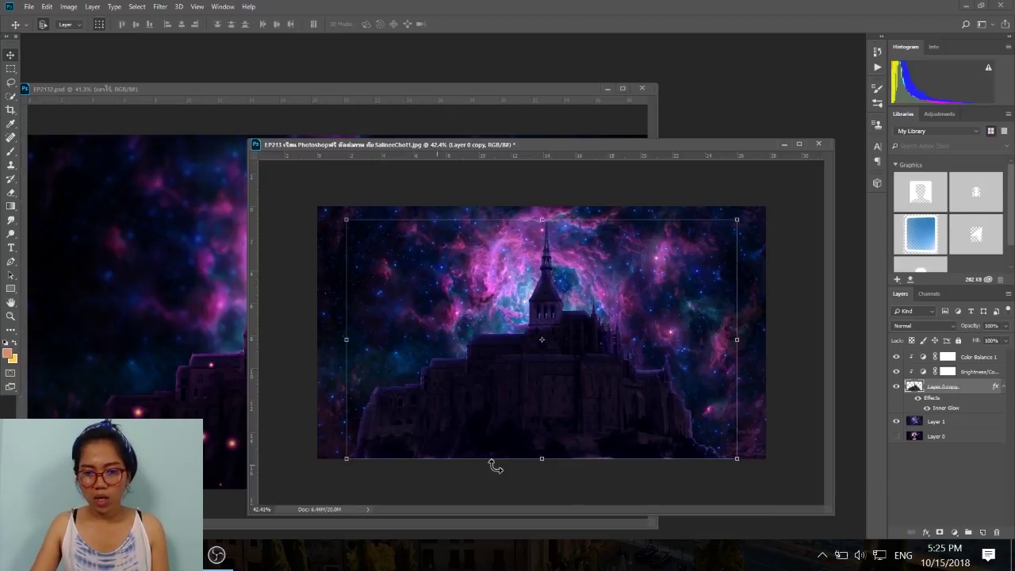
Split the castle's inner glow effect off onto its own layer
right_click(950, 411)
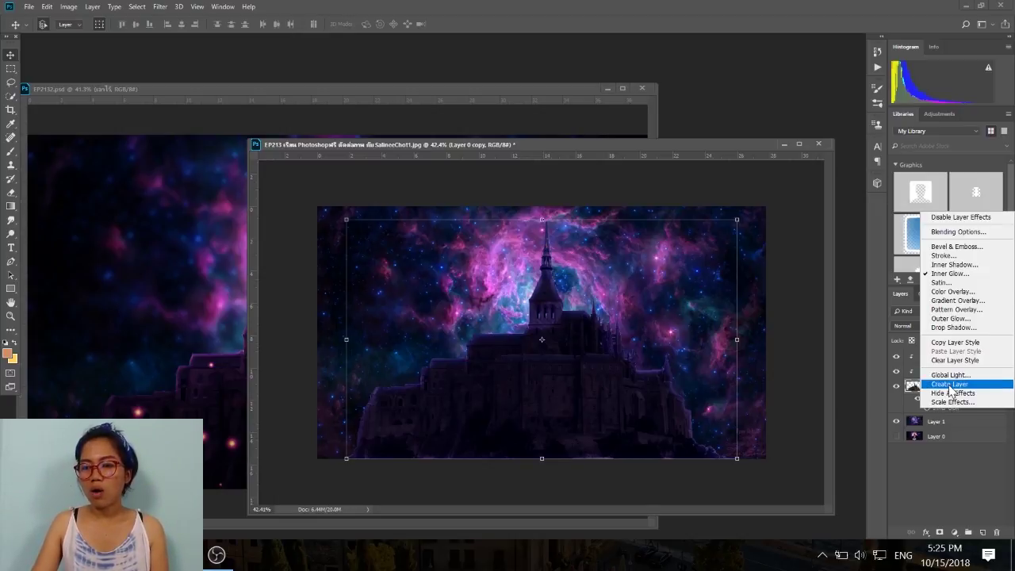
click(952, 386)
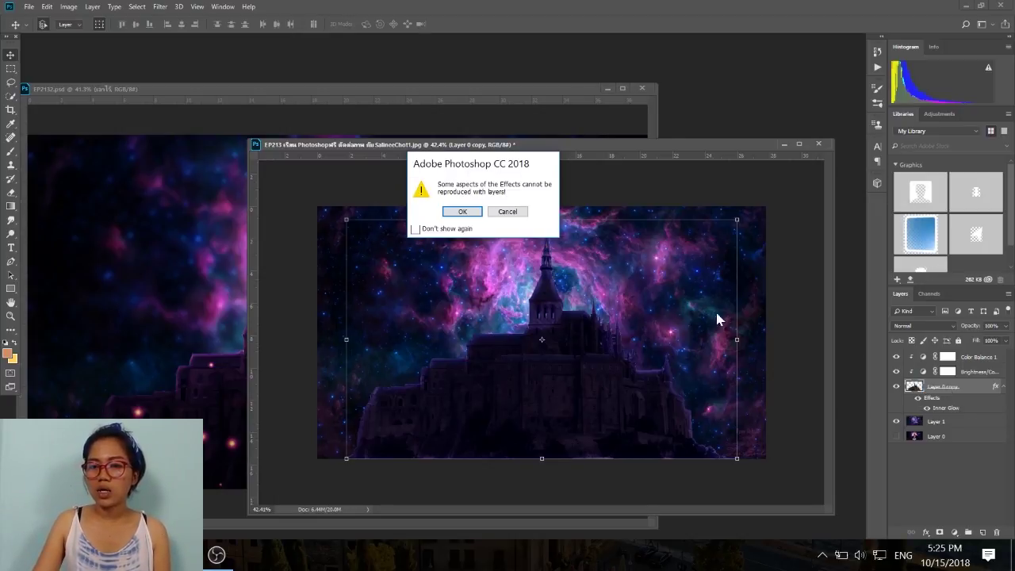
click(462, 212)
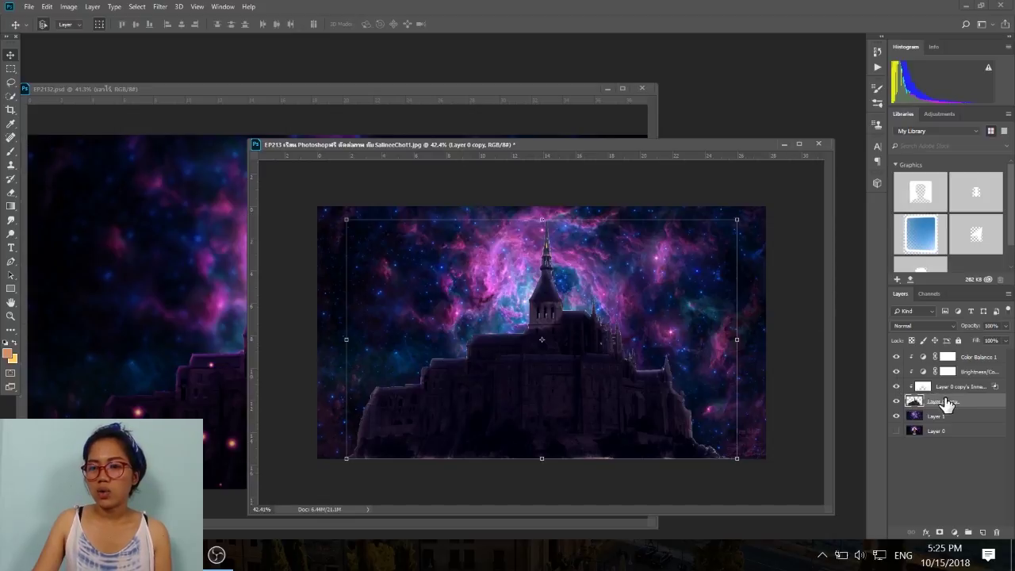
Clip Layer 0 copy, Brightness/Contrast 1 and Color Balance 1 to the layers beneath them
drag(948, 403, 958, 362)
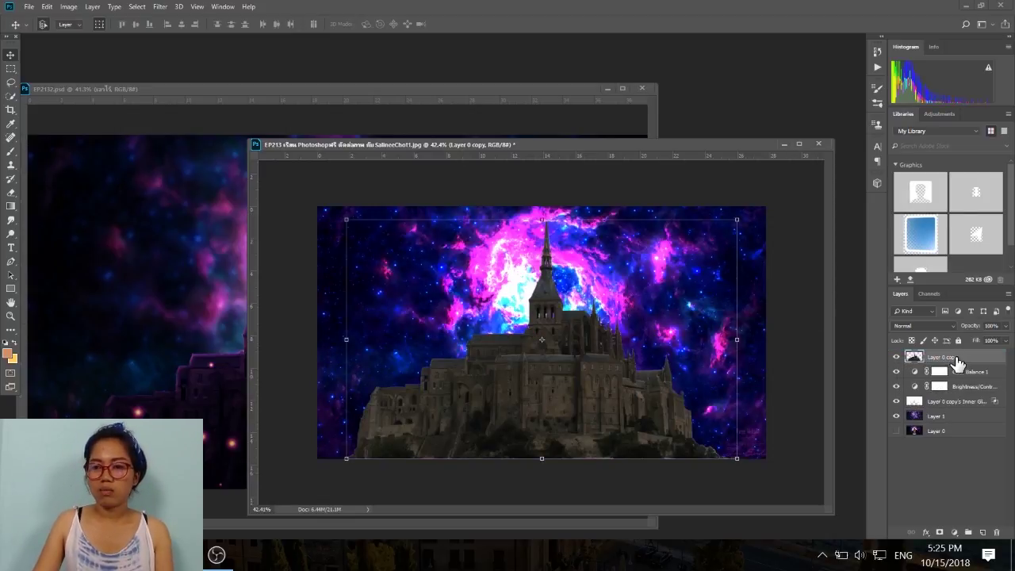
right_click(958, 362)
click(886, 297)
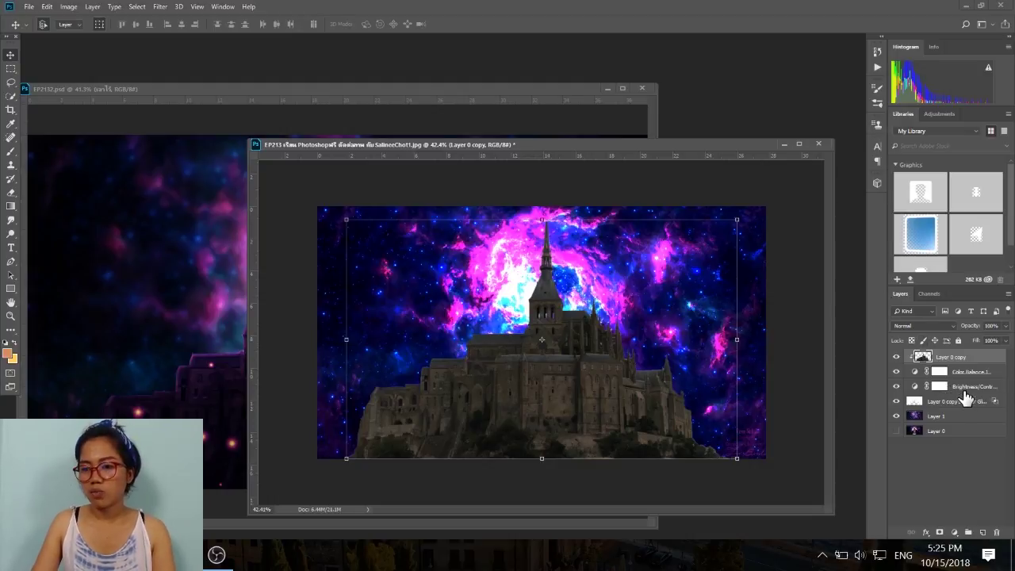
click(965, 388)
right_click(966, 391)
click(890, 297)
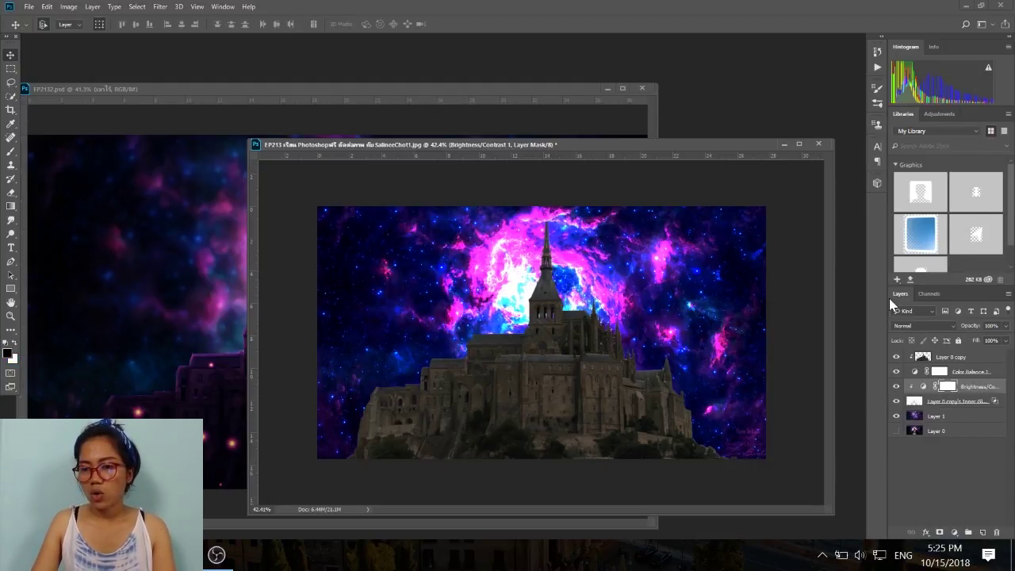
click(958, 373)
right_click(960, 376)
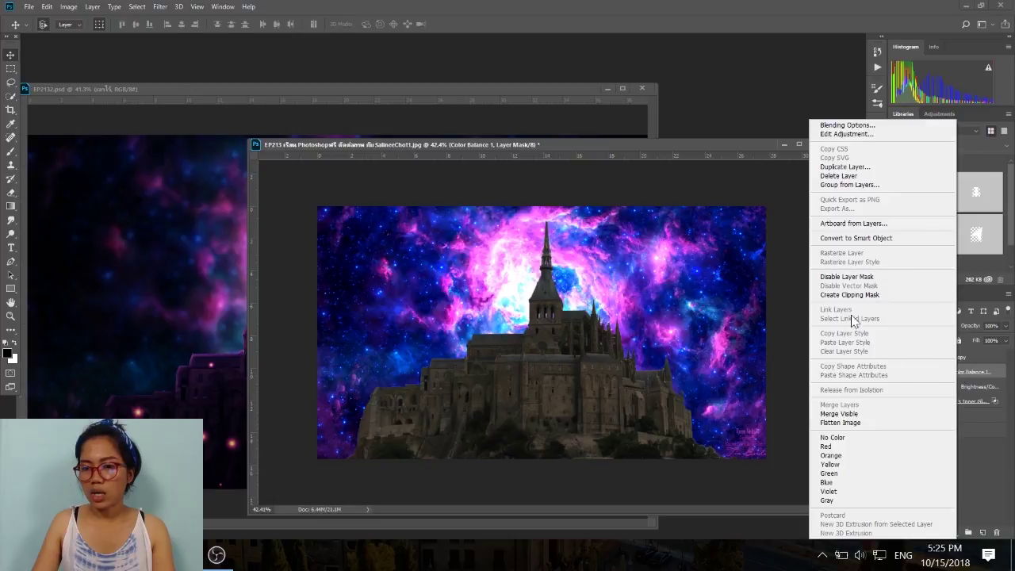
click(873, 295)
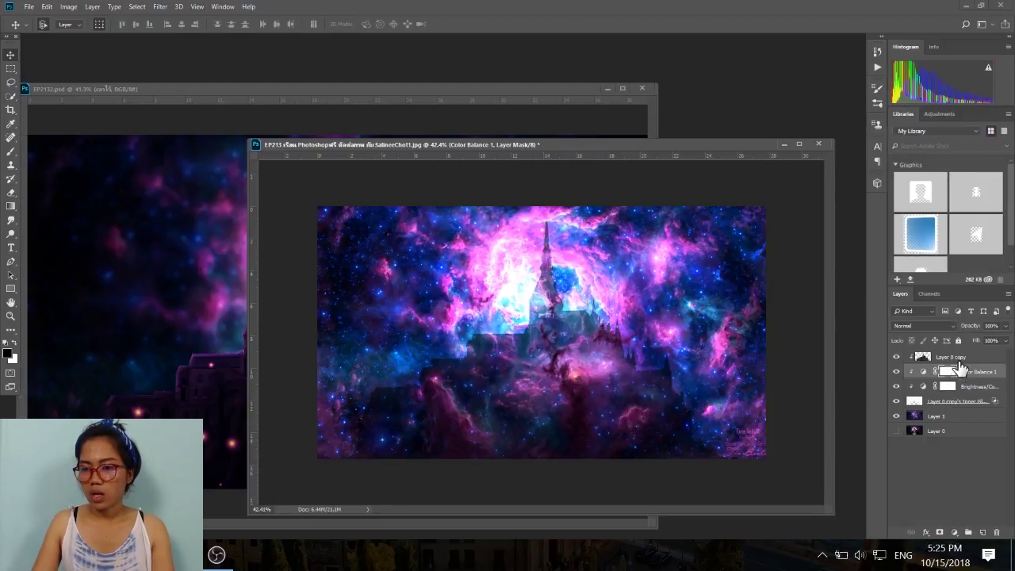
Move the Inner Glow layer to the top of the stack and give it a layer mask
drag(962, 358, 956, 406)
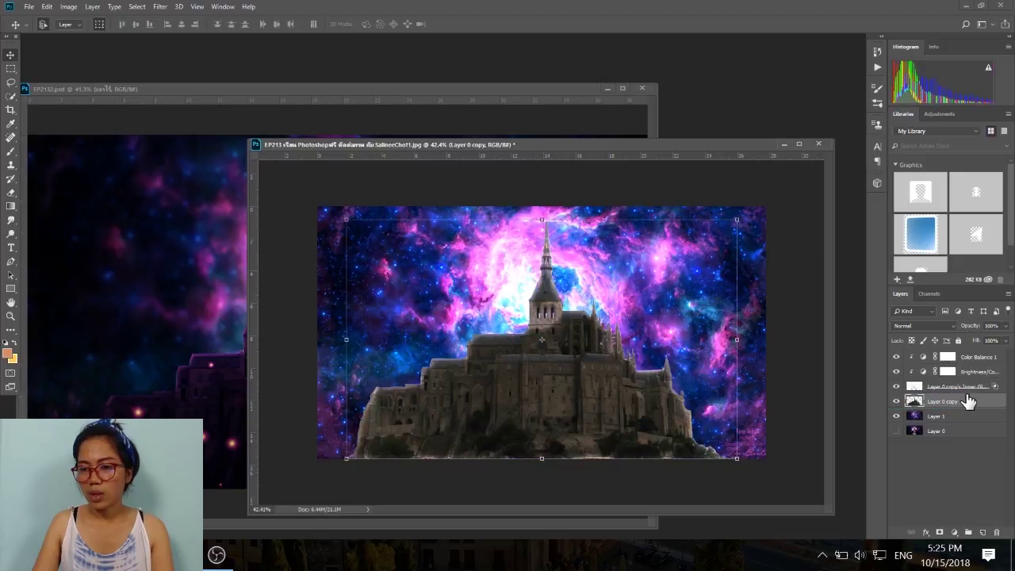
right_click(965, 388)
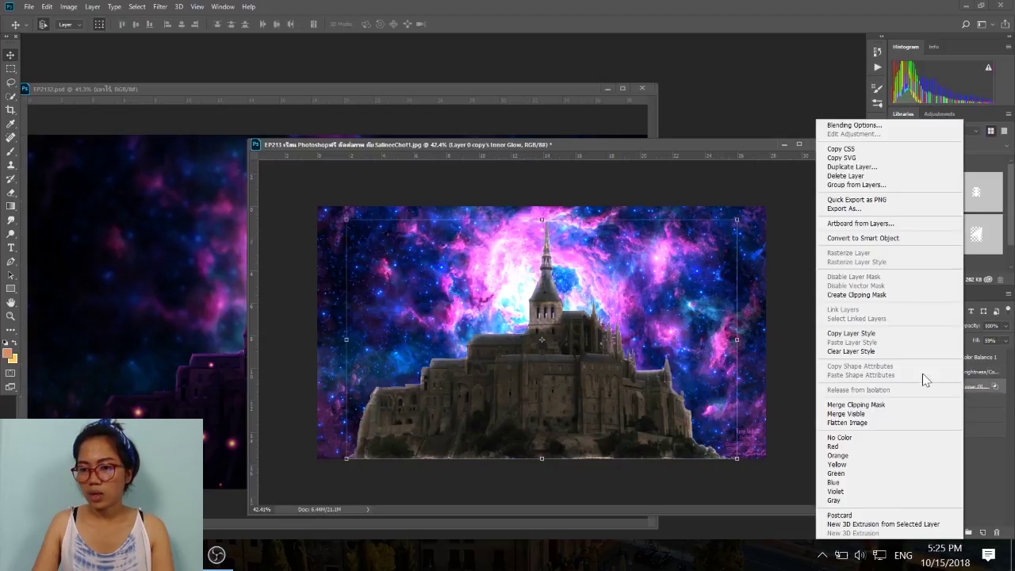
click(868, 406)
key(ctrl+z)
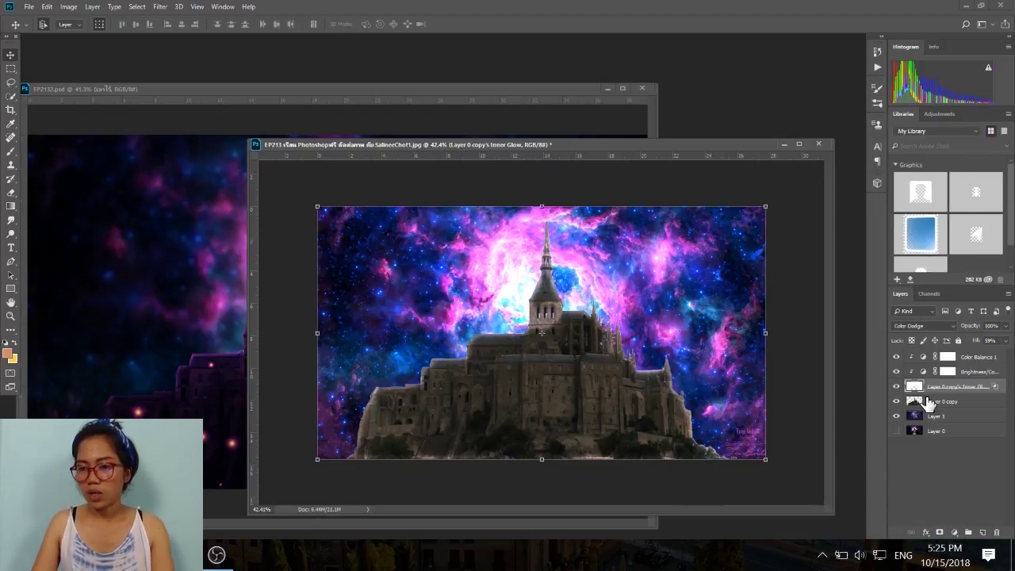
alt+click(960, 393)
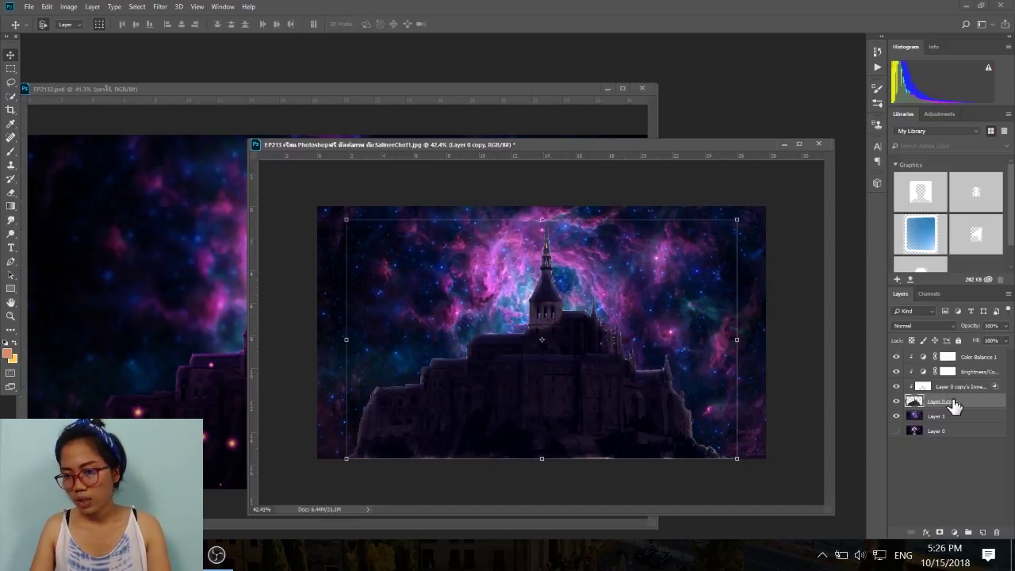
alt+click(962, 393)
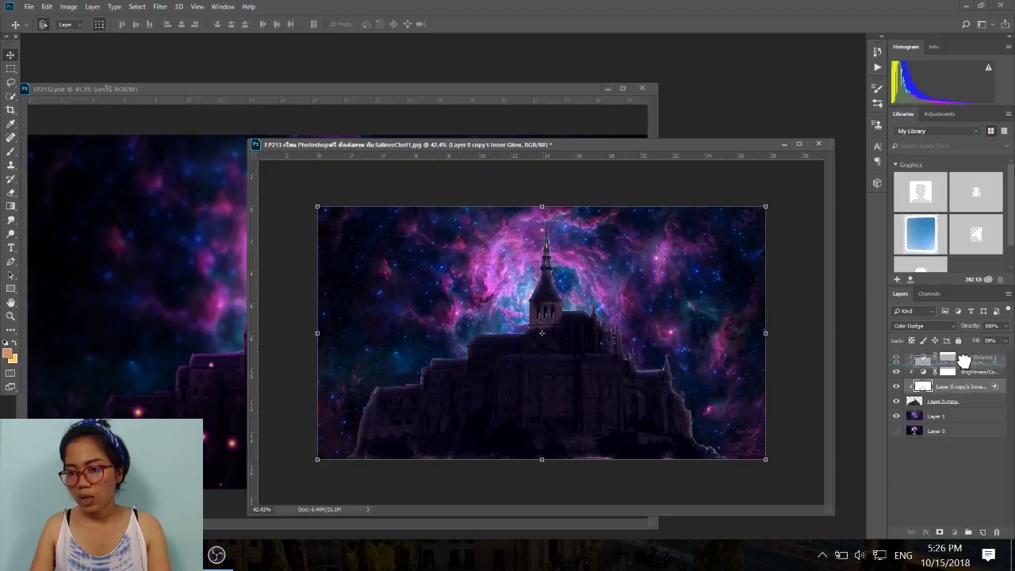
drag(962, 392, 968, 361)
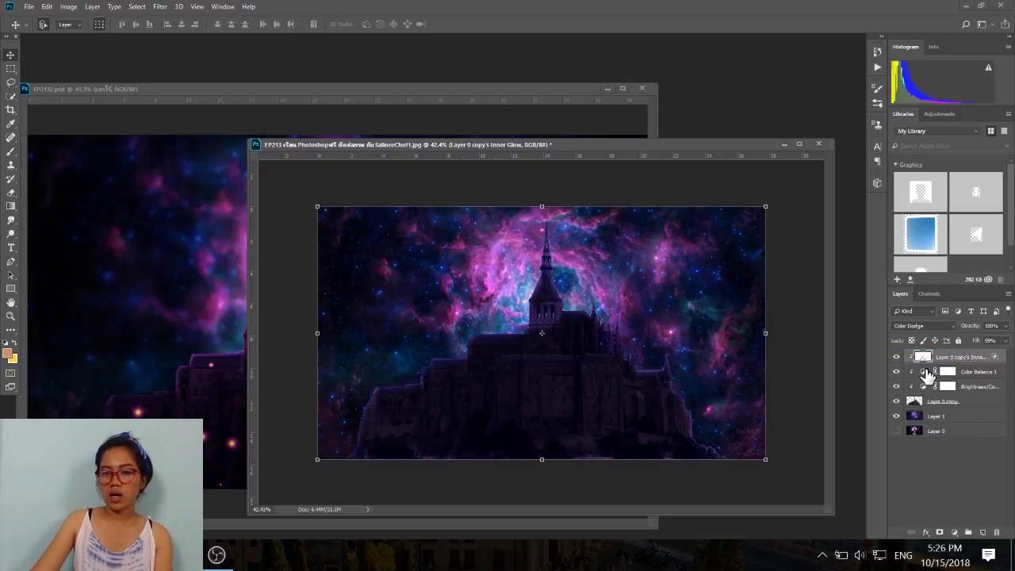
click(942, 533)
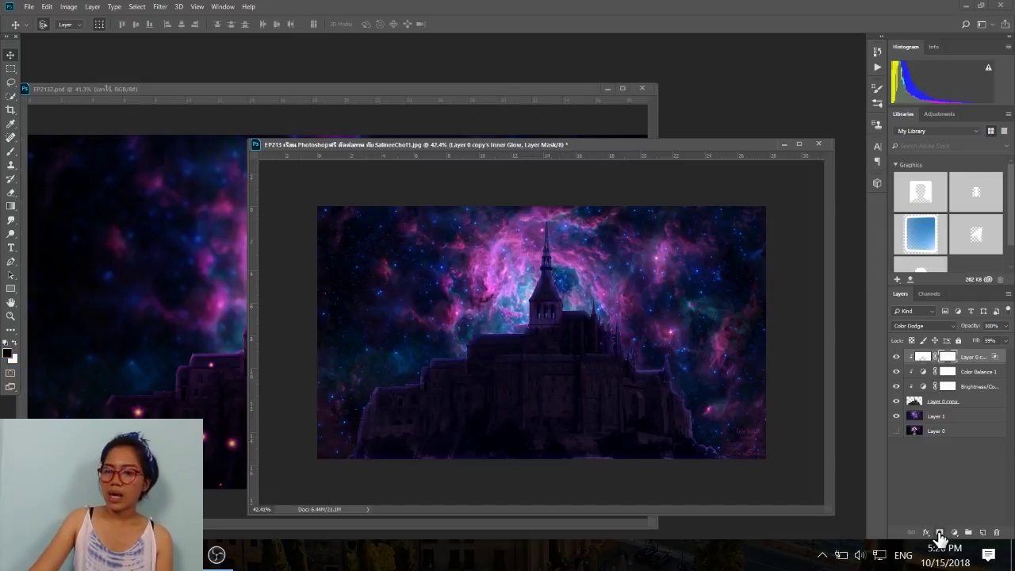
click(10, 151)
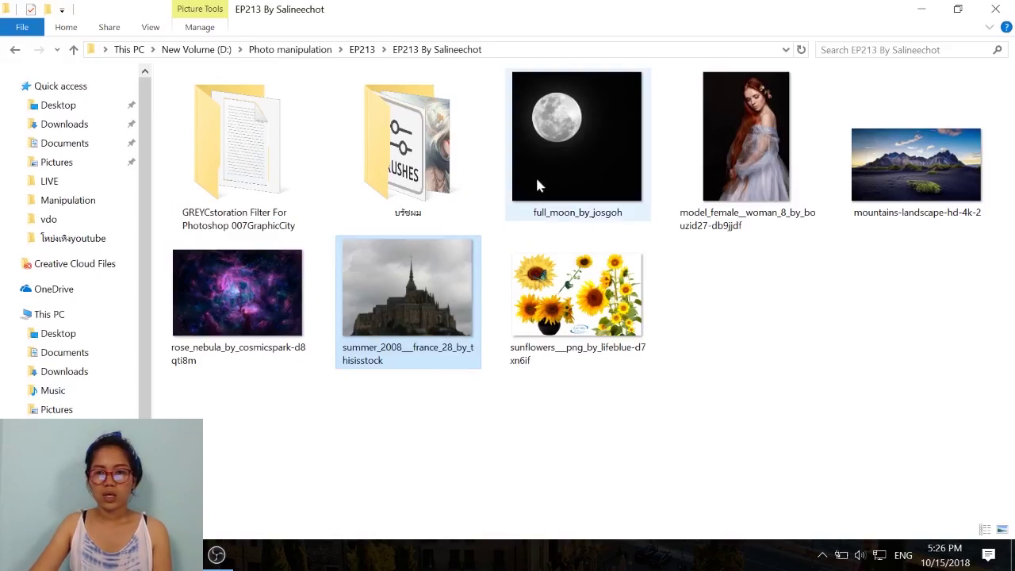
Drag the full_moon_by_josgoh photo from File Explorer onto Photoshop's document tab bar
mouse_move(537, 143)
mouse_down()
mouse_move(186, 543)
mouse_move(190, 555)
mouse_up()
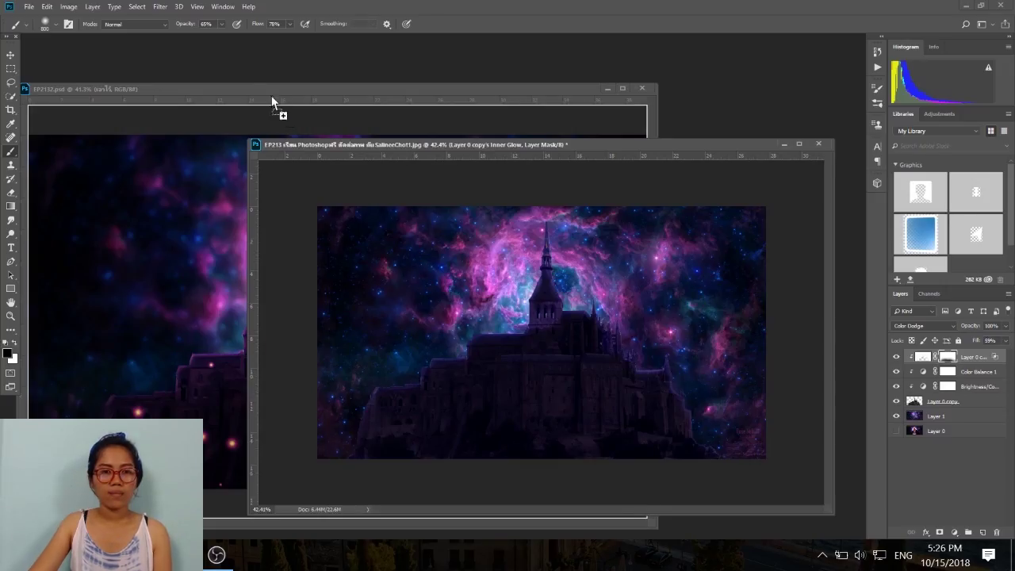
mouse_move(272, 101)
mouse_down()
mouse_move(56, 66)
mouse_move(63, 80)
mouse_up()
Bring the moon into EP213 below the castle layer in Screen blend mode
key(v)
mouse_move(199, 238)
mouse_down()
mouse_move(396, 230)
mouse_move(560, 278)
mouse_up()
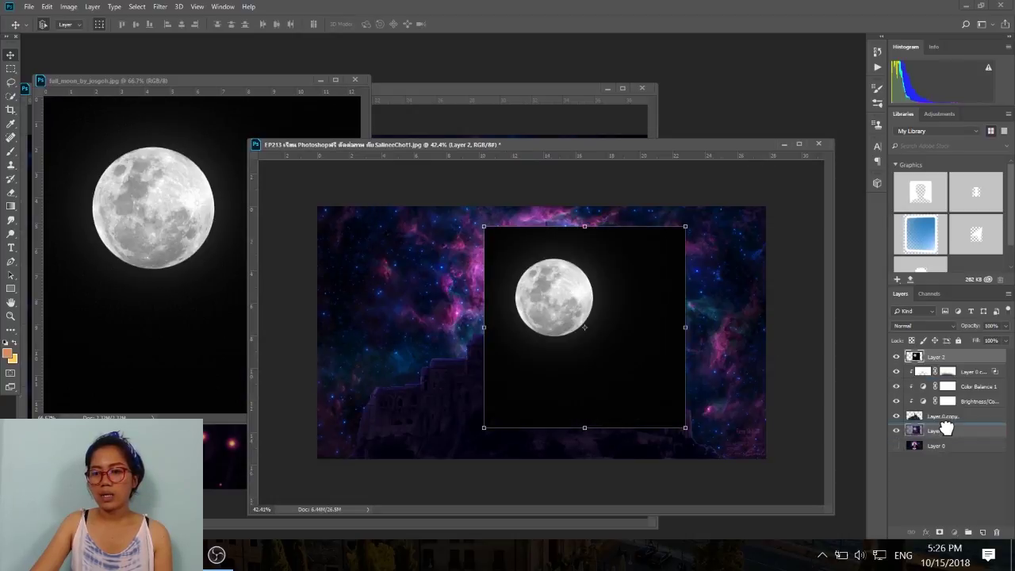
drag(916, 384, 942, 429)
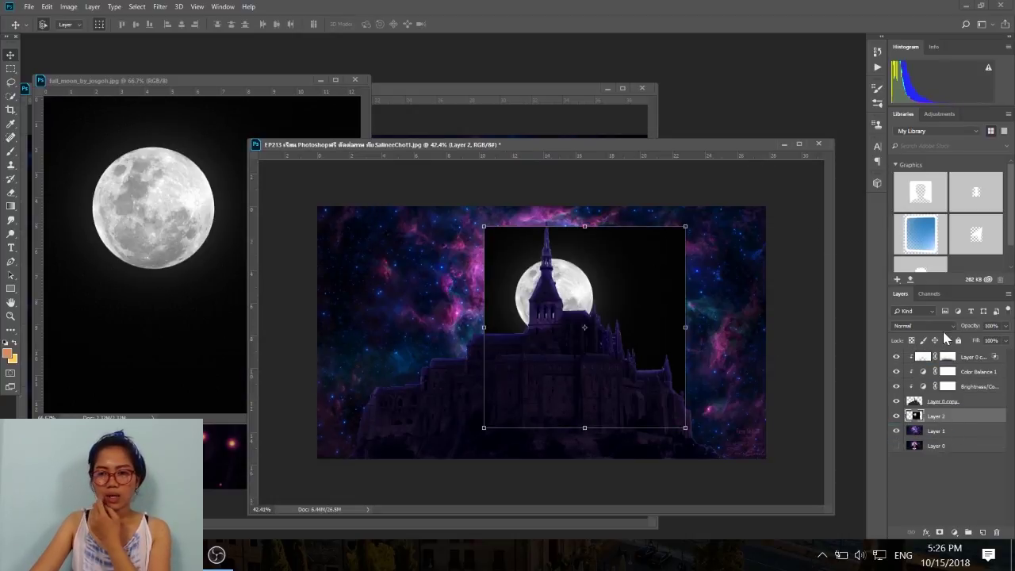
click(940, 326)
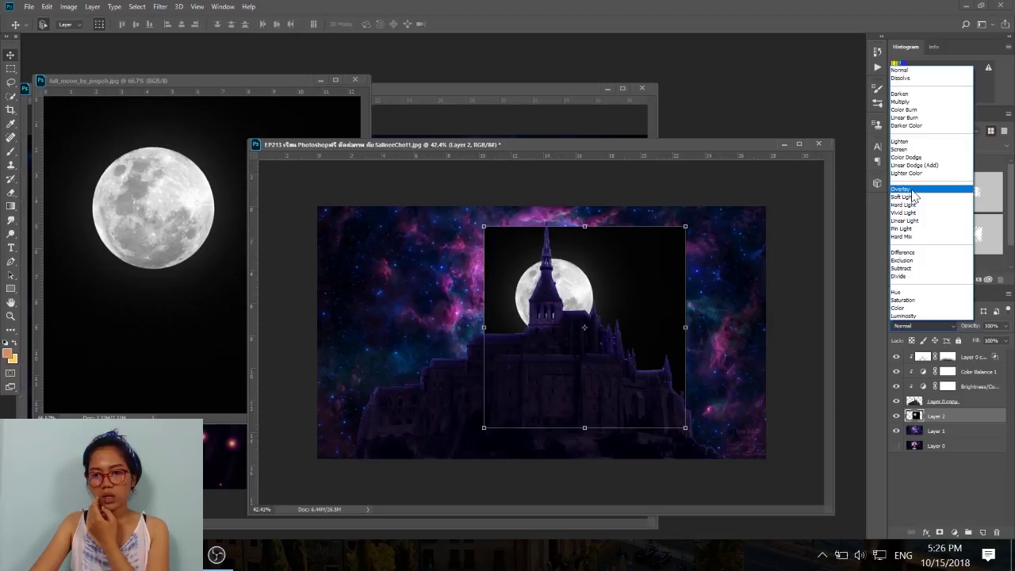
click(904, 149)
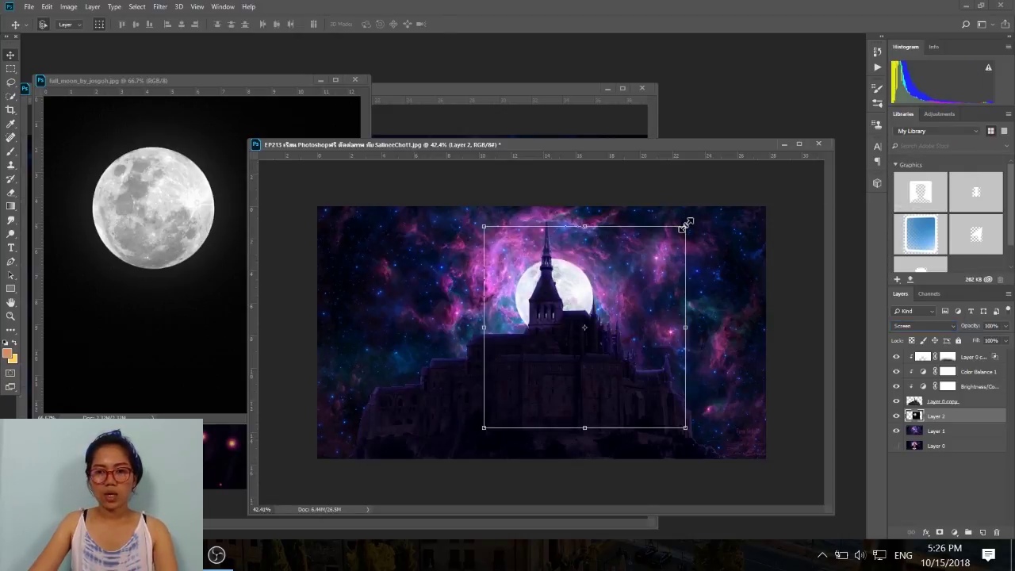
Scale the moon to about 116% behind the spire and duplicate it as Layer 2 copy
drag(687, 223, 696, 204)
mouse_move(679, 250)
mouse_down()
mouse_move(650, 249)
mouse_move(663, 255)
mouse_up()
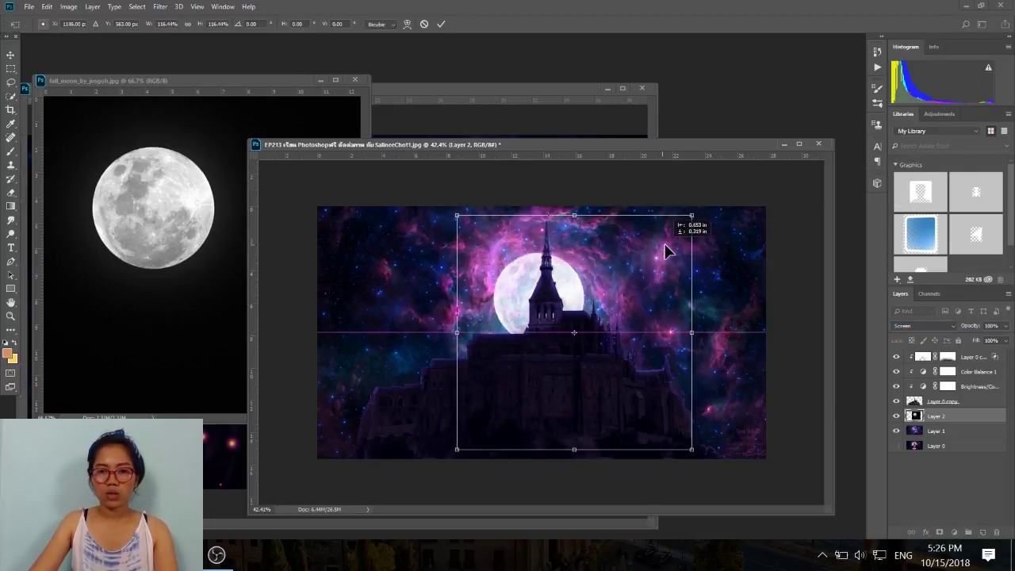
click(442, 24)
key(ctrl+j)
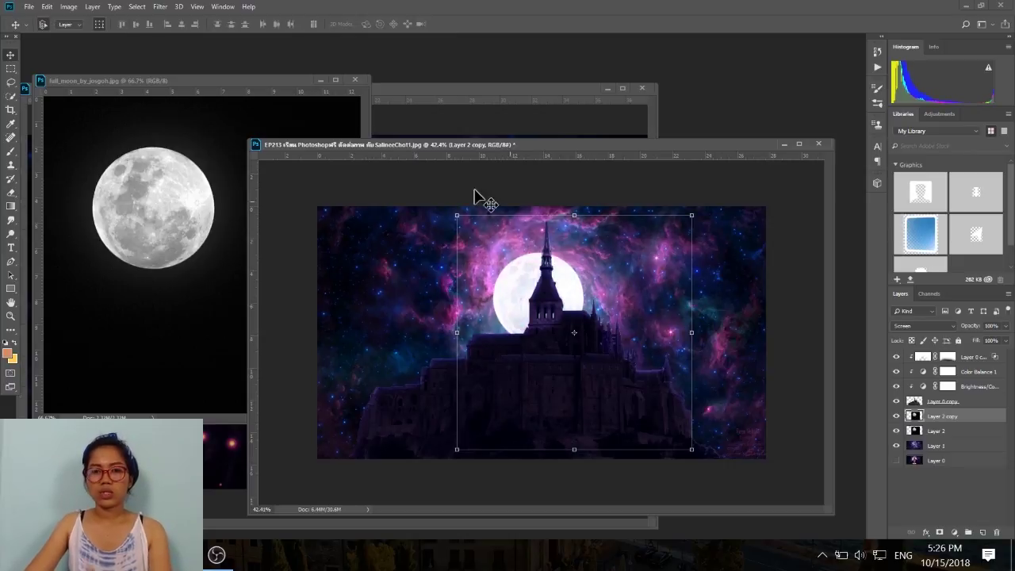
click(160, 7)
mouse_move(165, 127)
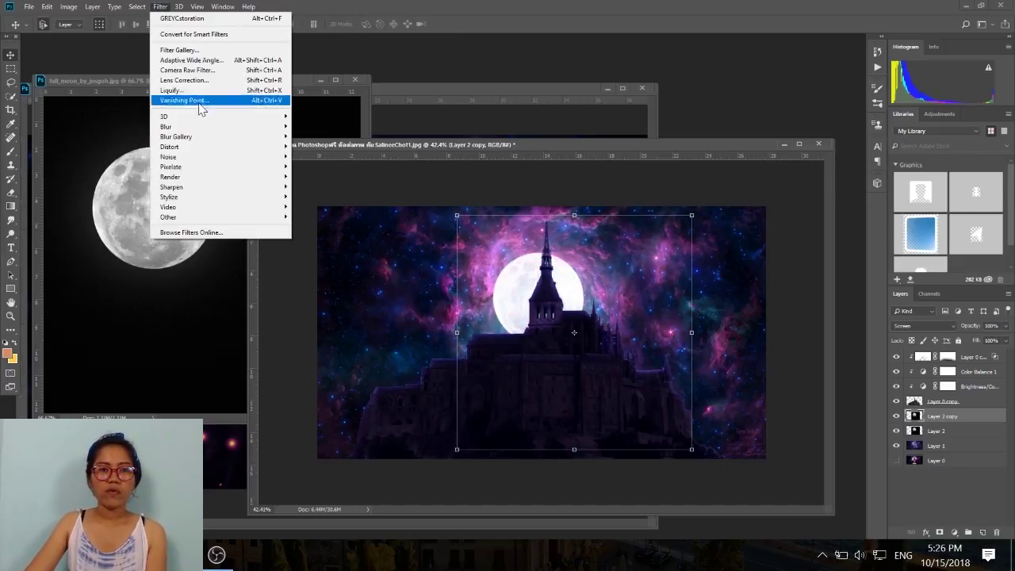
Soften the moon copy with a Gaussian blur of radius 10 or more
click(319, 166)
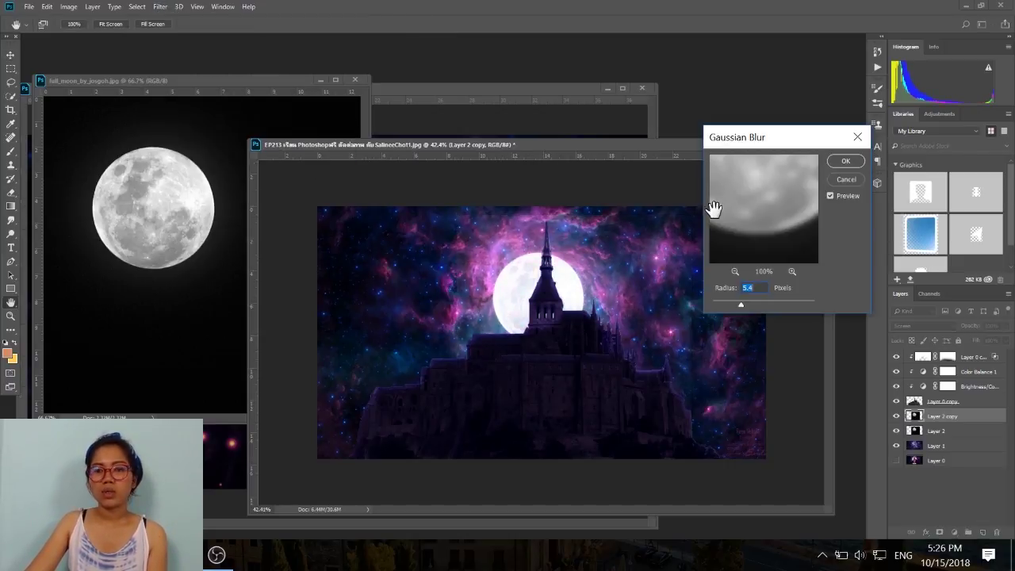
click(754, 305)
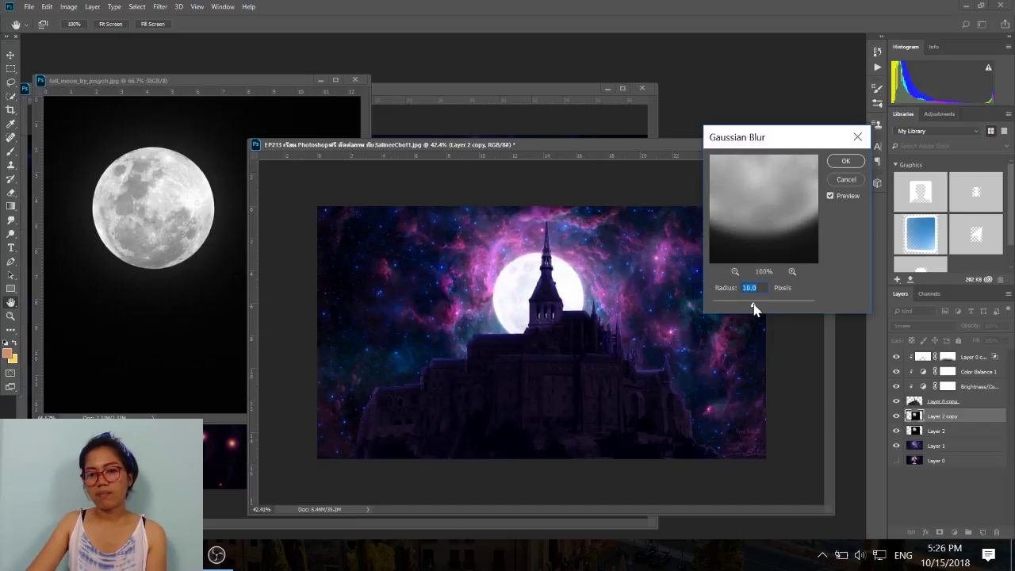
drag(754, 305, 767, 307)
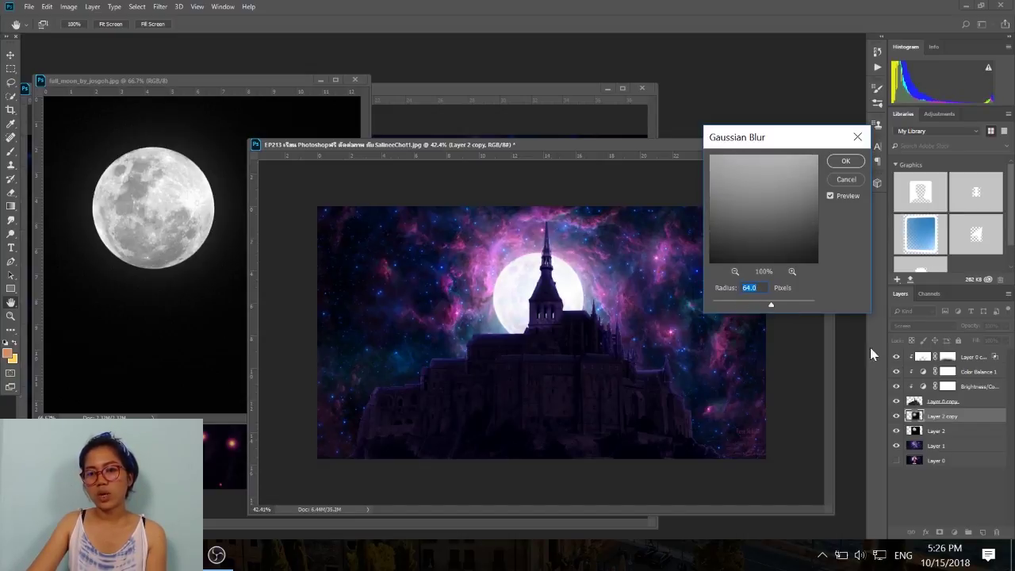
click(846, 161)
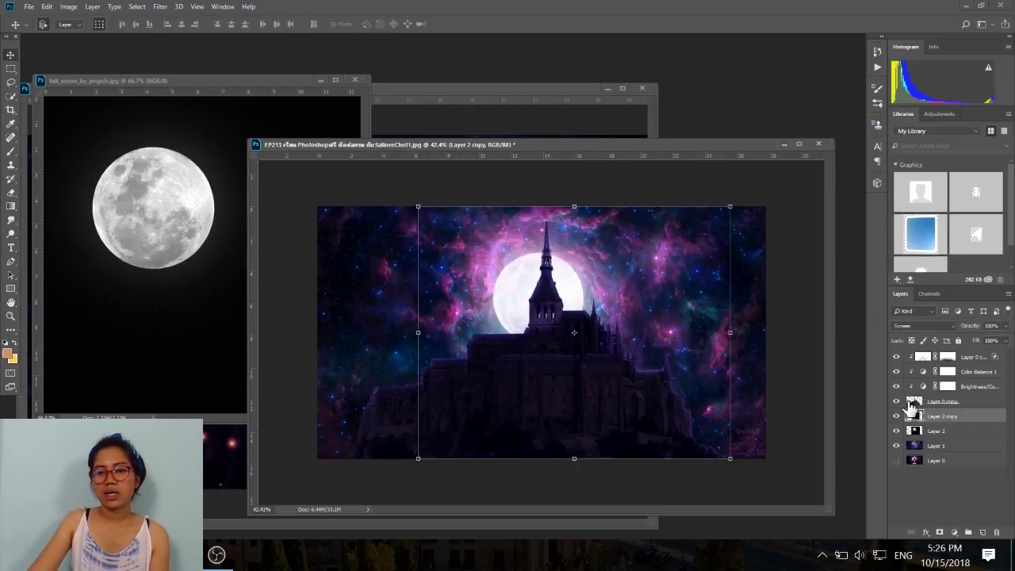
Close the original full_moon photo document
drag(151, 179, 345, 100)
click(355, 80)
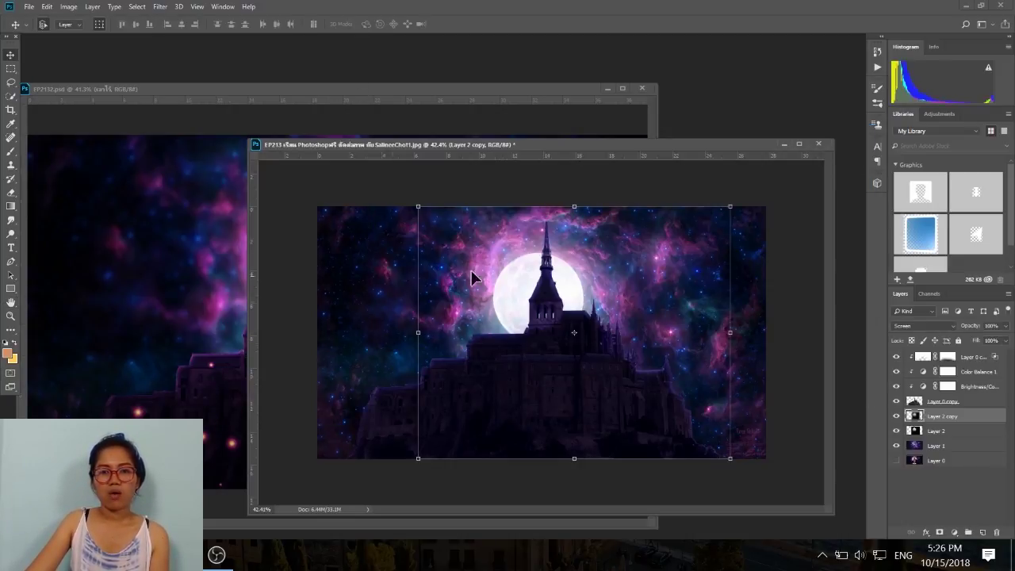
mouse_move(571, 153)
mouse_down()
mouse_move(601, 271)
mouse_move(571, 153)
mouse_up()
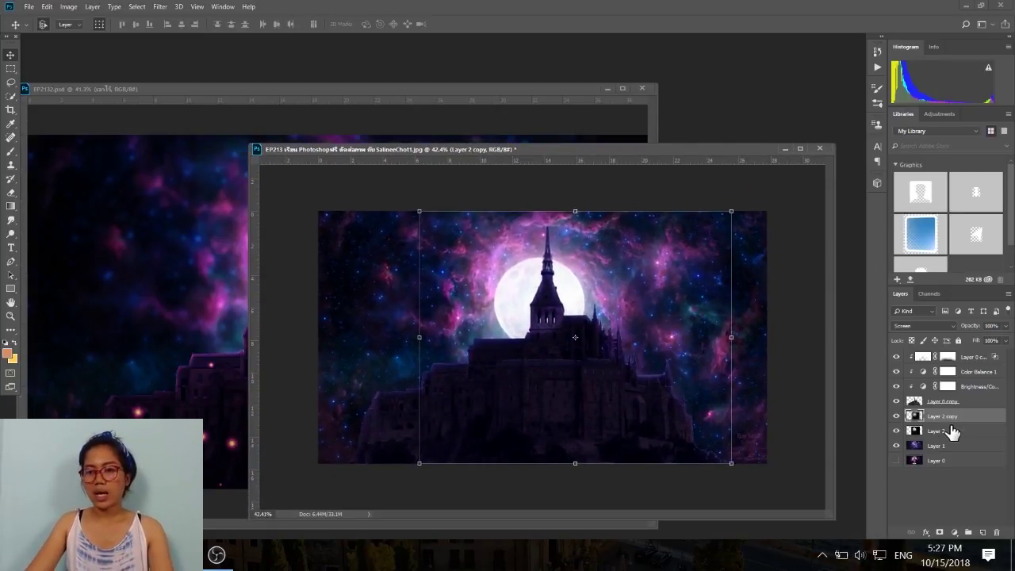
Scale Layer 2 and Layer 2 copy together to about 114%
shift+click(952, 430)
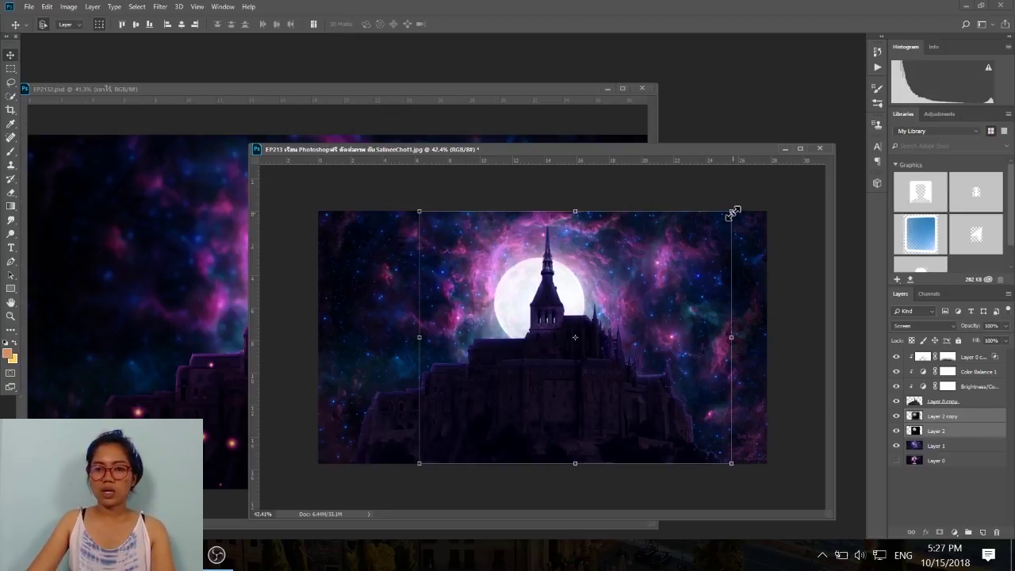
drag(734, 213, 758, 200)
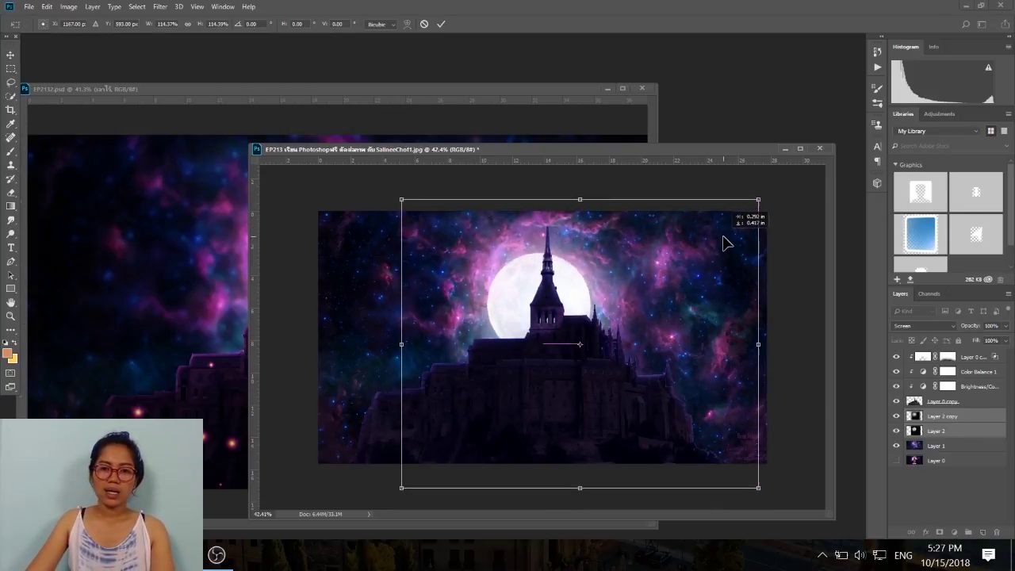
click(441, 23)
key(ctrl+t)
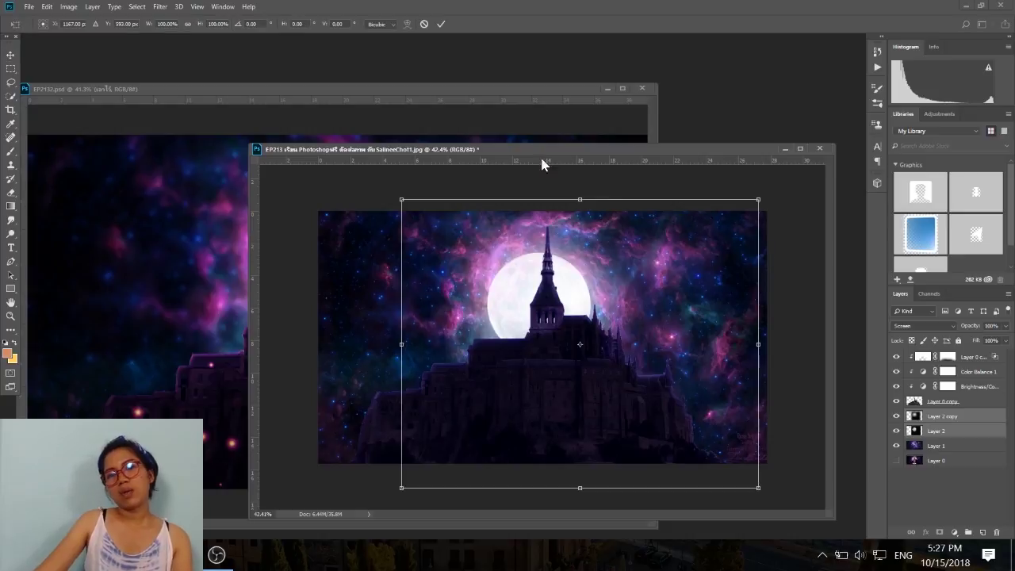
mouse_move(542, 148)
mouse_down()
mouse_move(651, 420)
mouse_move(533, 147)
mouse_up()
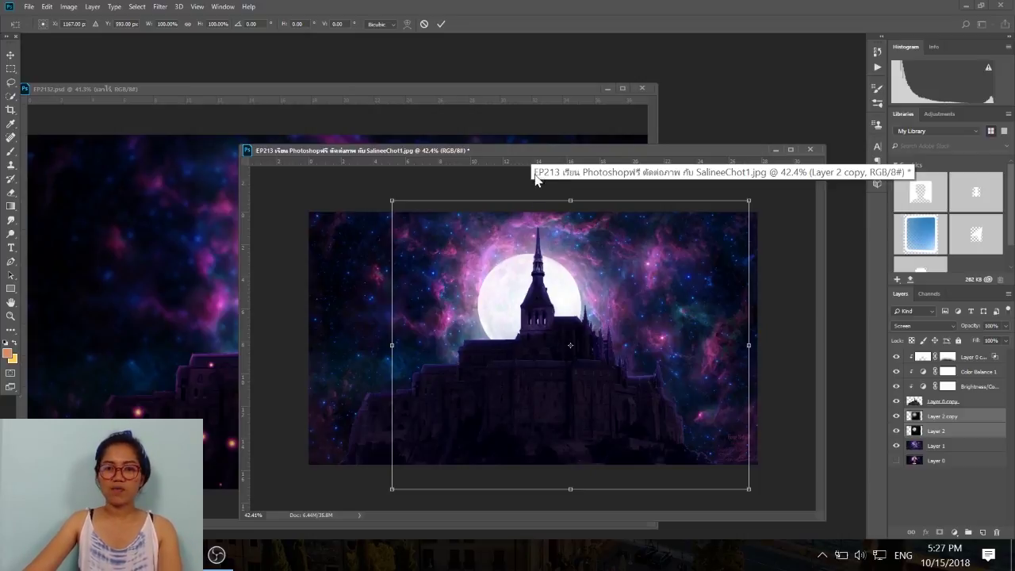
drag(543, 153, 545, 144)
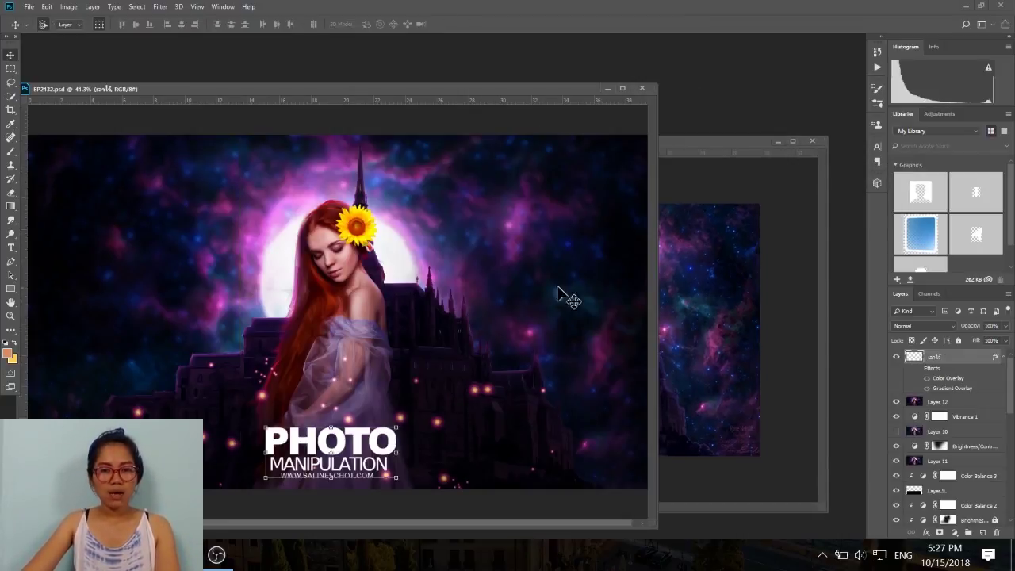
key(Return)
drag(545, 137, 522, 139)
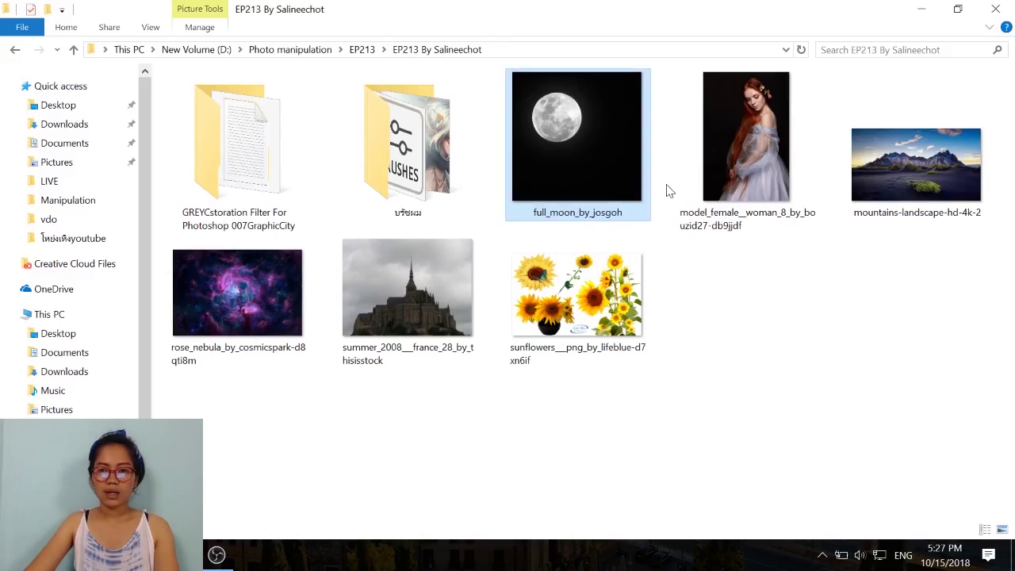
drag(725, 147, 256, 501)
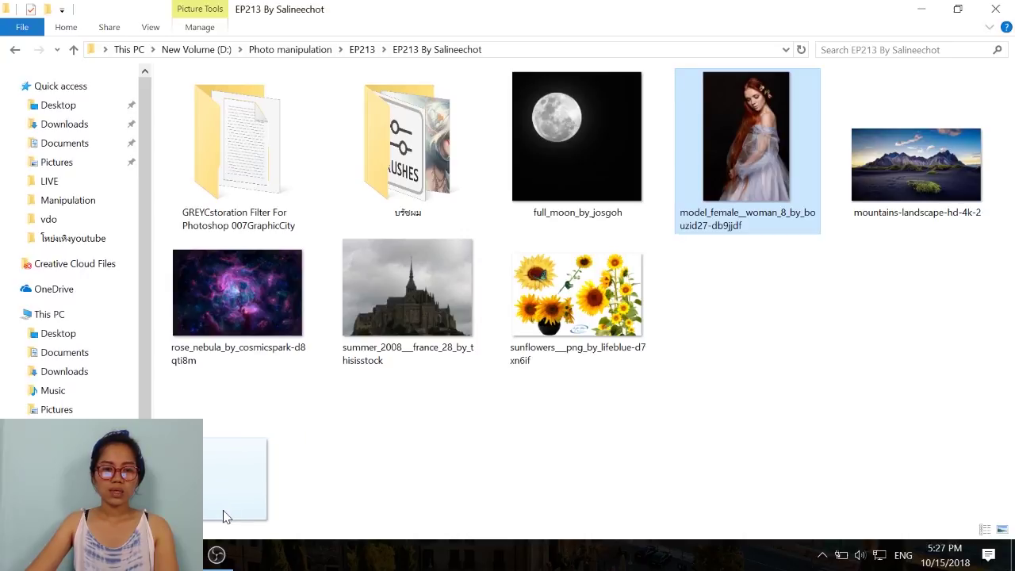
Drag model_female_woman_8 from Explorer into Photoshop as a new document
mouse_move(256, 501)
mouse_down()
mouse_move(325, 556)
mouse_move(549, 334)
mouse_up()
drag(470, 99, 490, 63)
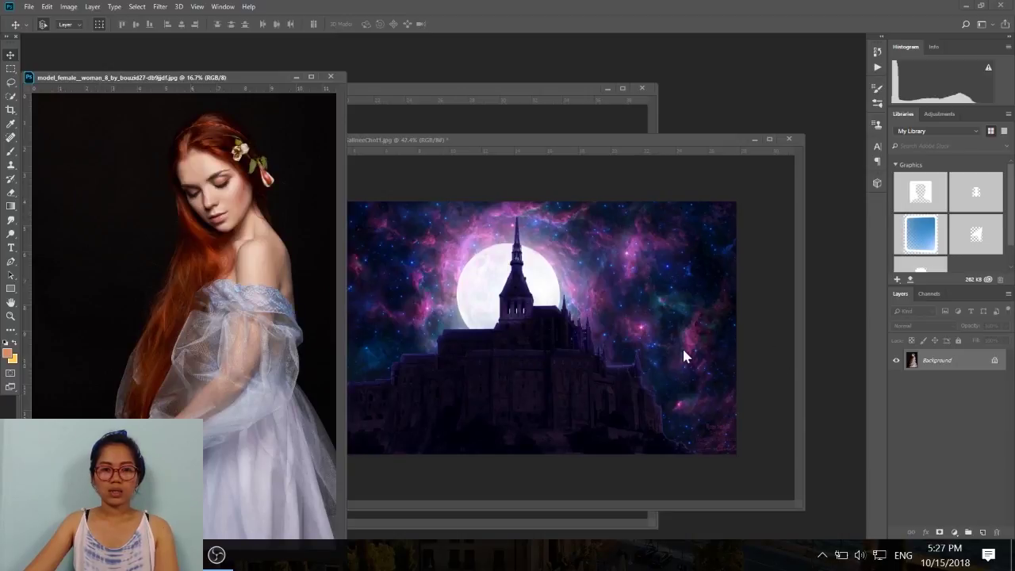
Unlock the Background as Layer 0 and start a Quick Selection over the woman's head and hair
double_click(944, 361)
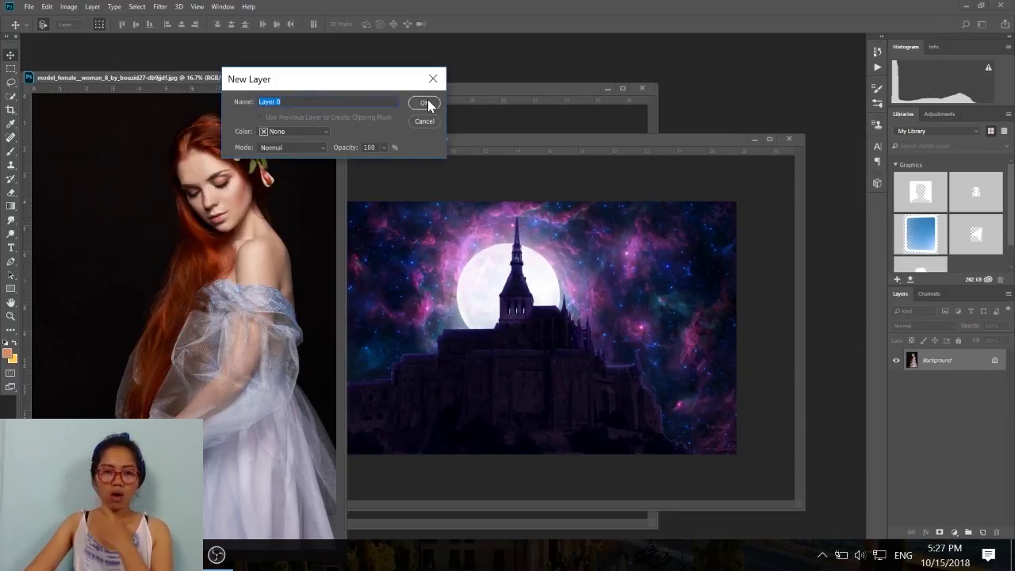
click(425, 103)
click(10, 98)
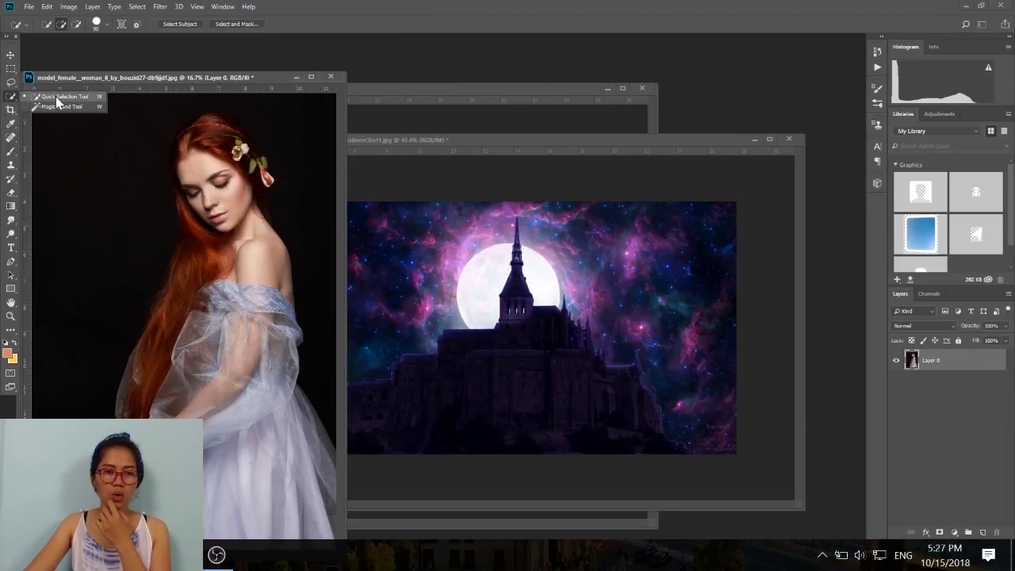
click(56, 97)
drag(225, 202, 196, 134)
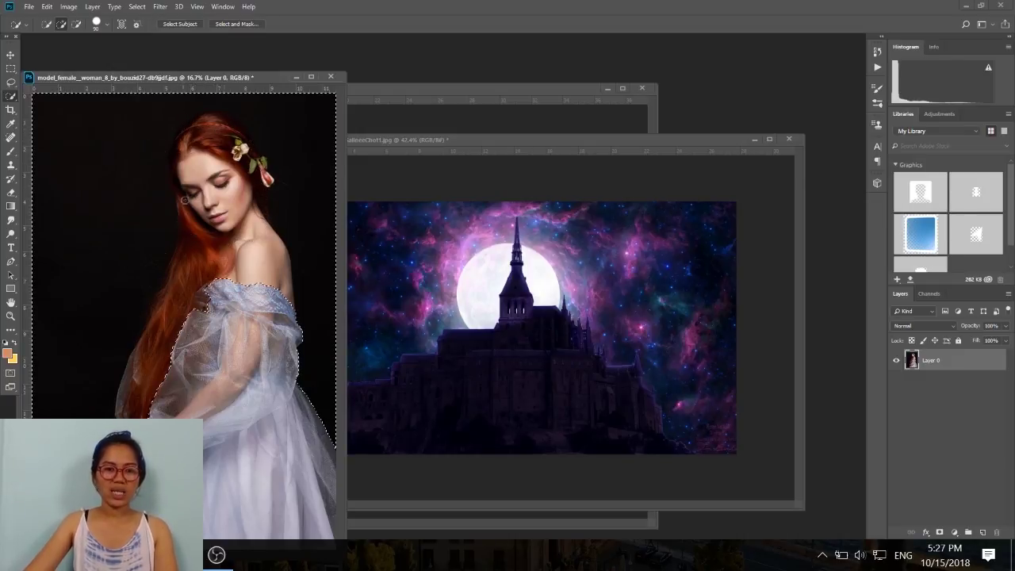
drag(221, 295, 270, 294)
Add the dress to the selection and subtract the black backdrop
click(240, 453)
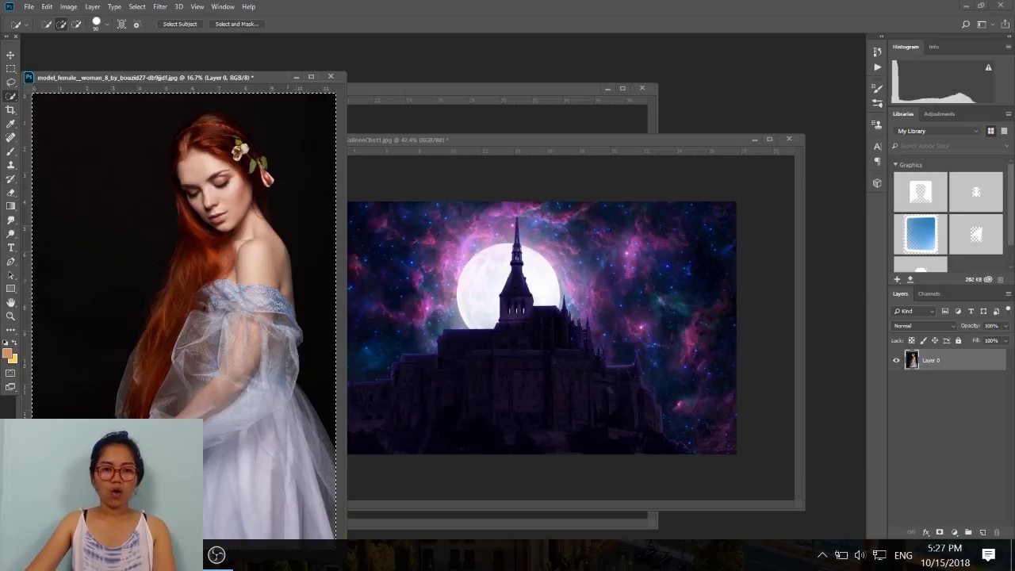
key(alt)
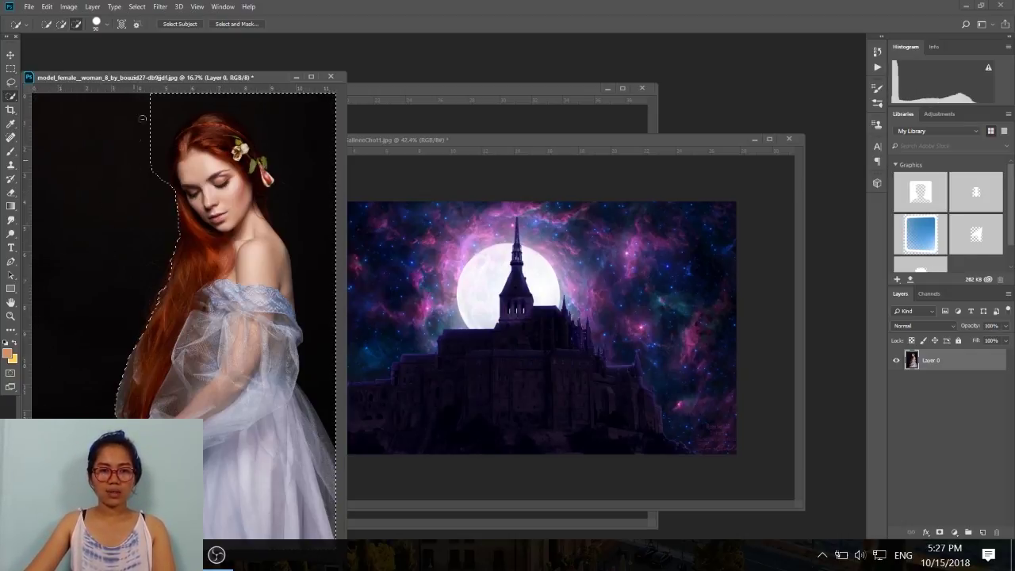
drag(209, 99, 330, 162)
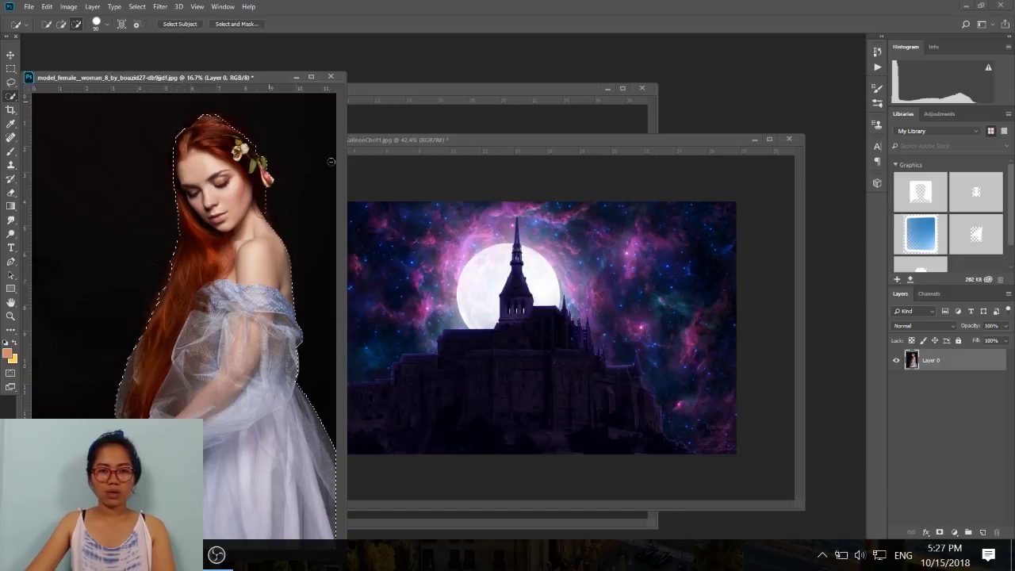
scroll(268, 368, down, 1)
scroll(266, 369, up, 2)
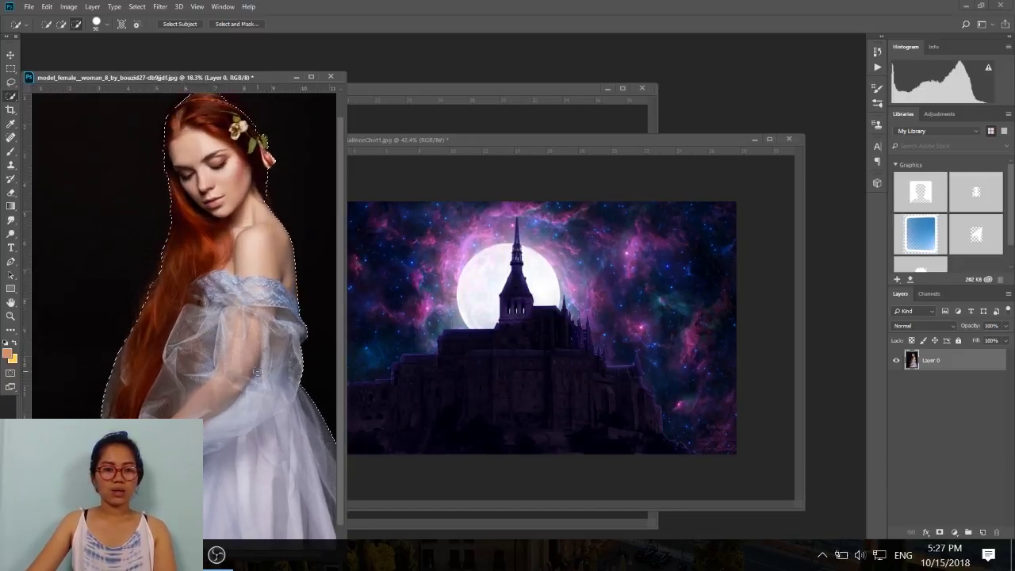
scroll(261, 369, down, 2)
scroll(184, 333, down, 1)
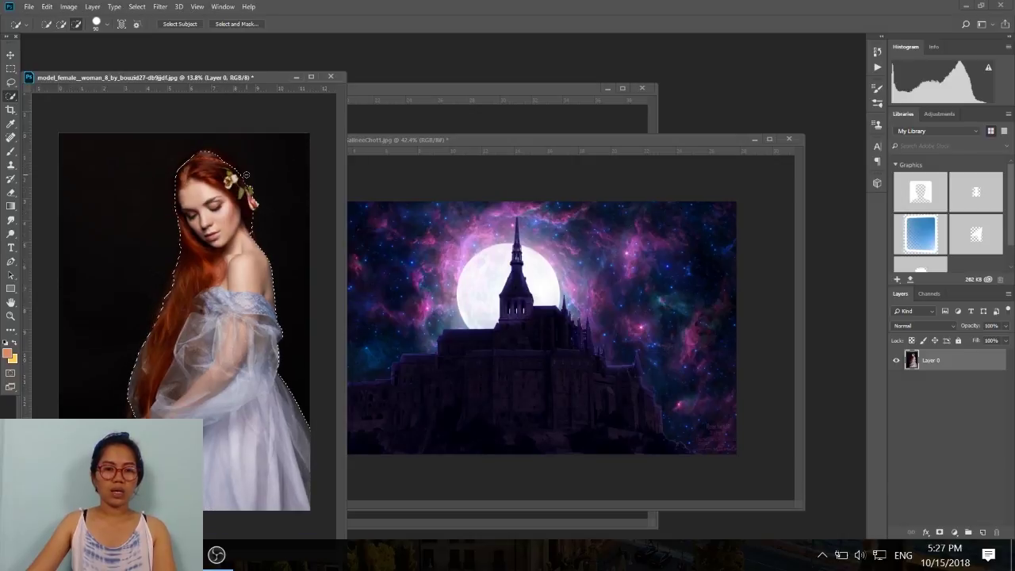
In Select and Mask, set Smooth to 15 and output the woman to a new layer
click(230, 24)
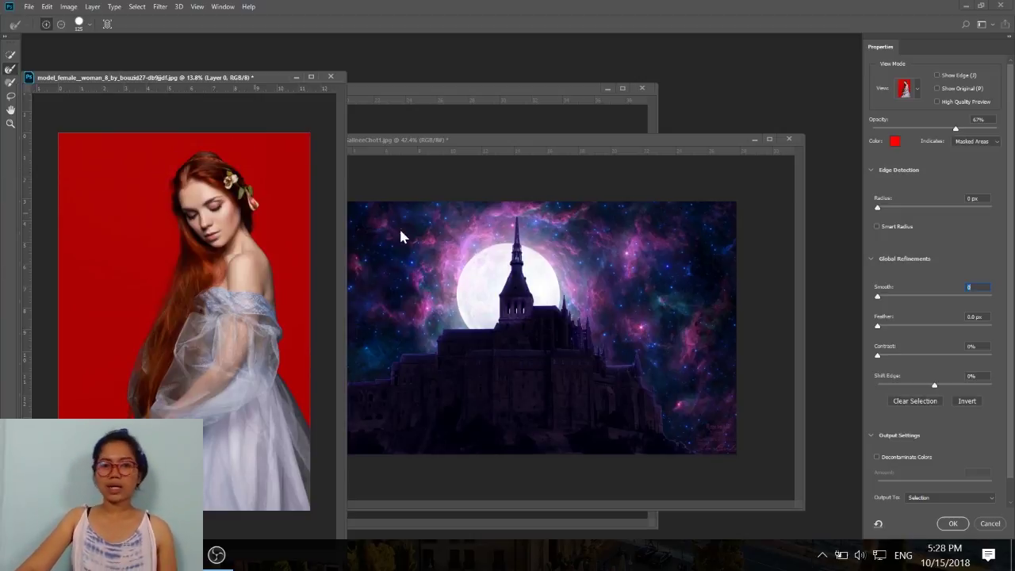
click(897, 296)
click(925, 499)
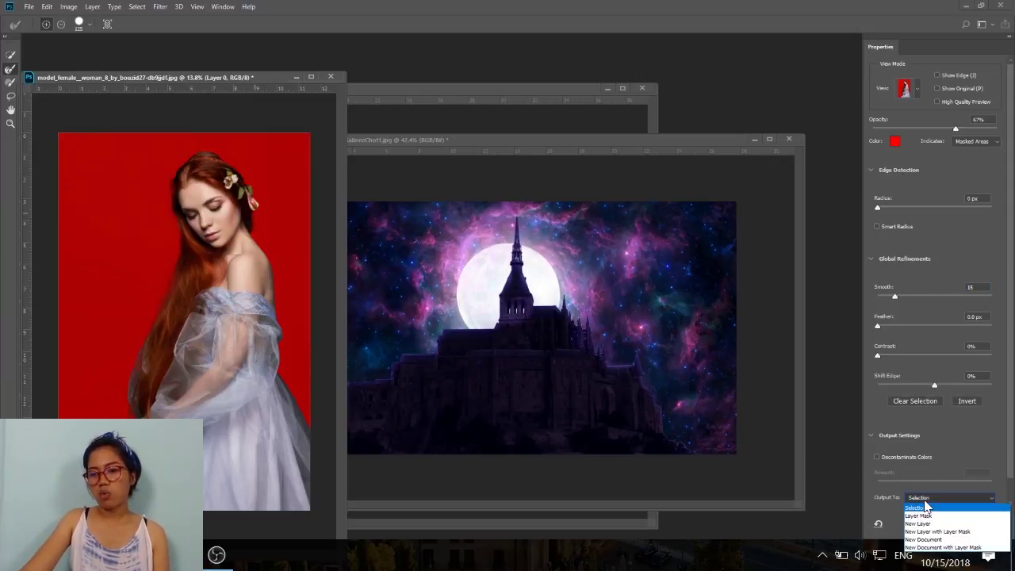
click(925, 523)
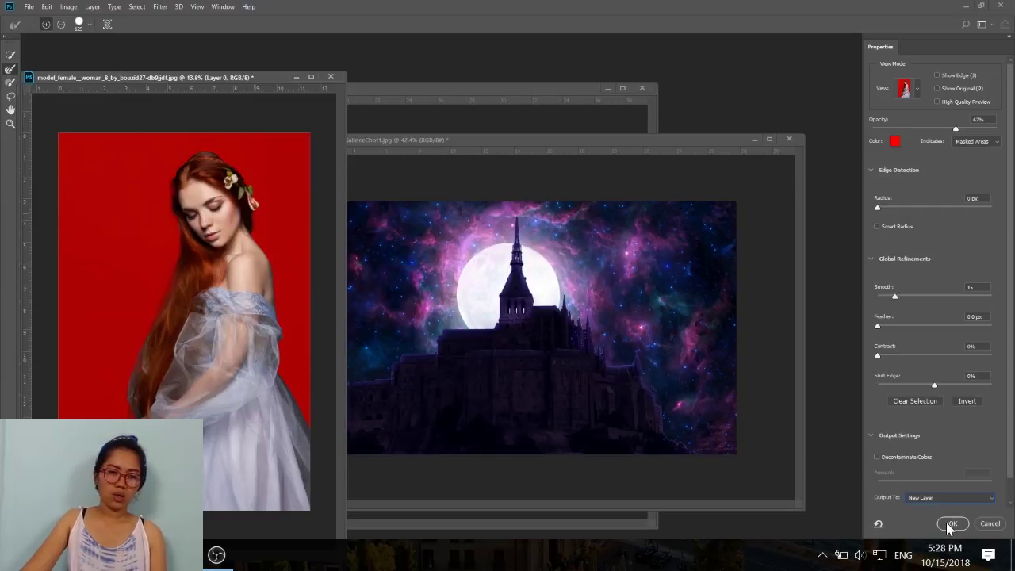
click(951, 524)
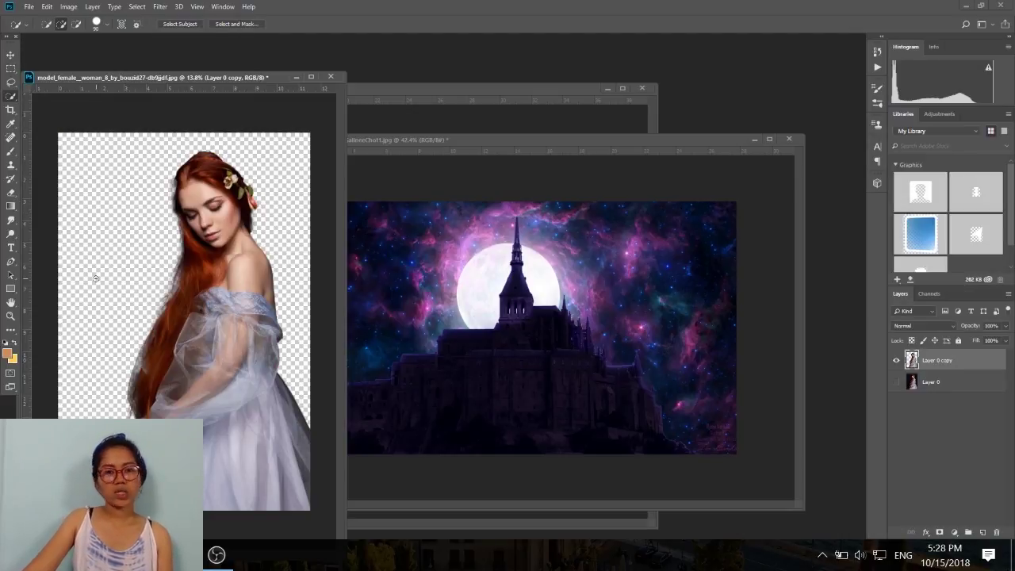
Move the cut-out woman into EP213, scaled down to about 18% in front of the moon
click(9, 57)
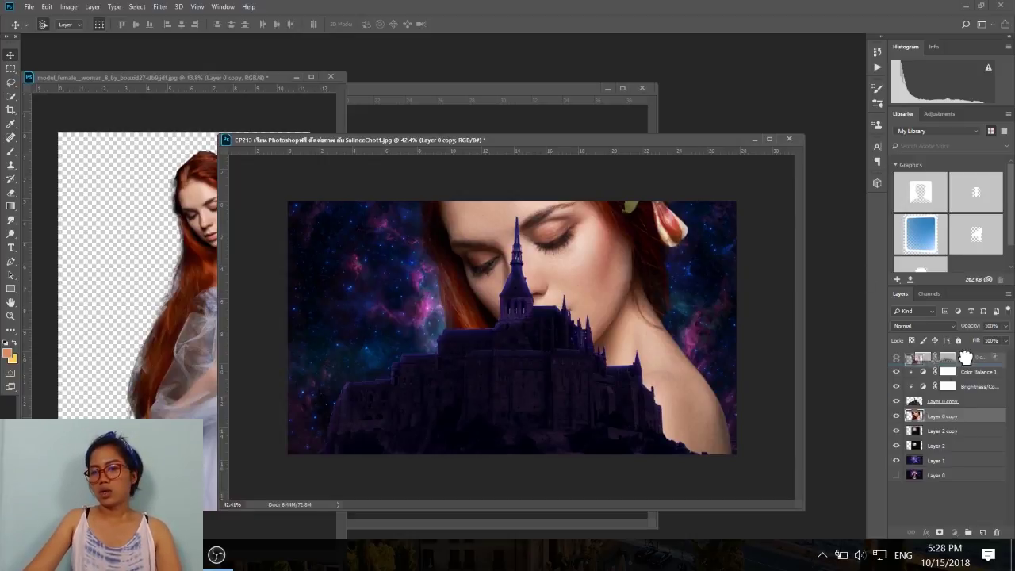
drag(949, 418, 944, 354)
key(ctrl+t)
key(ctrl+0)
key(ctrl+minus)
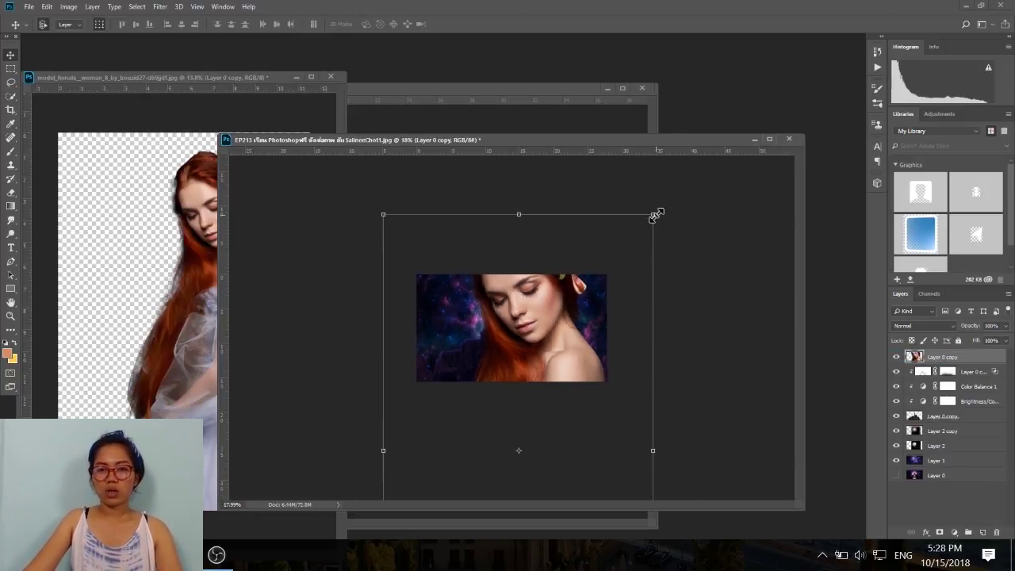
mouse_move(656, 215)
mouse_down()
mouse_move(554, 407)
mouse_move(547, 322)
mouse_up()
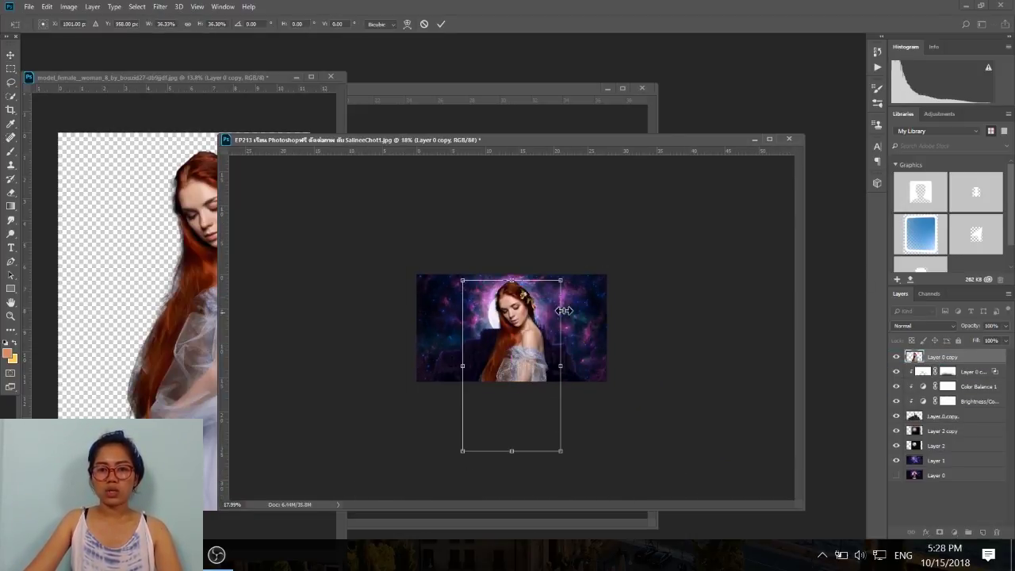
drag(565, 277, 535, 324)
scroll(523, 362, up, 5)
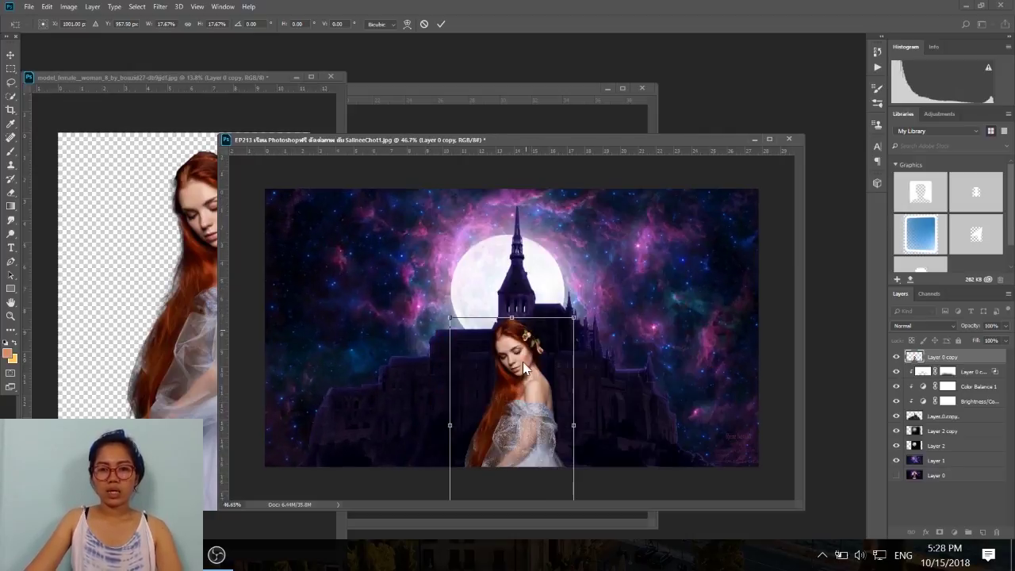
drag(516, 357, 509, 291)
drag(568, 252, 588, 233)
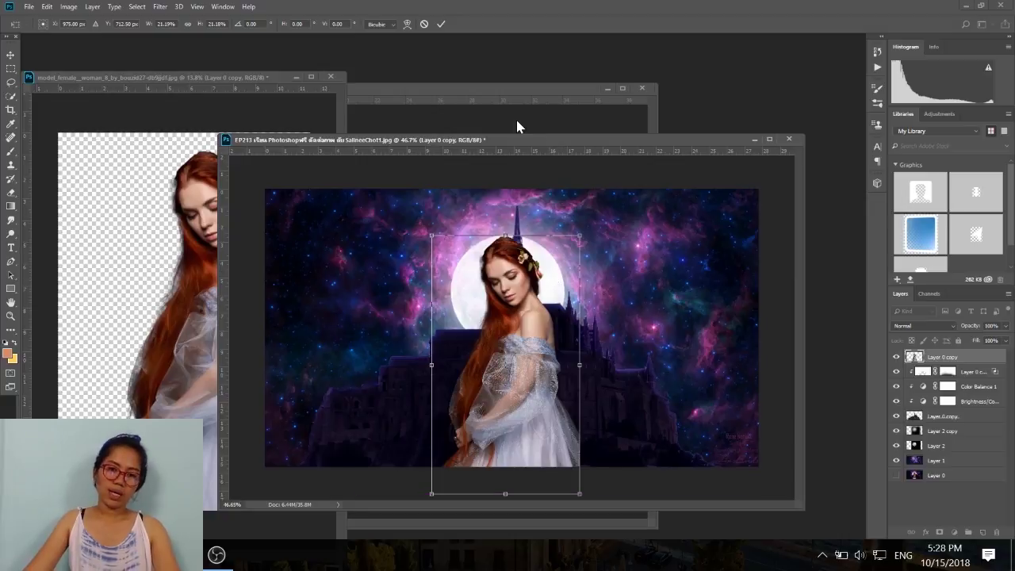
click(442, 24)
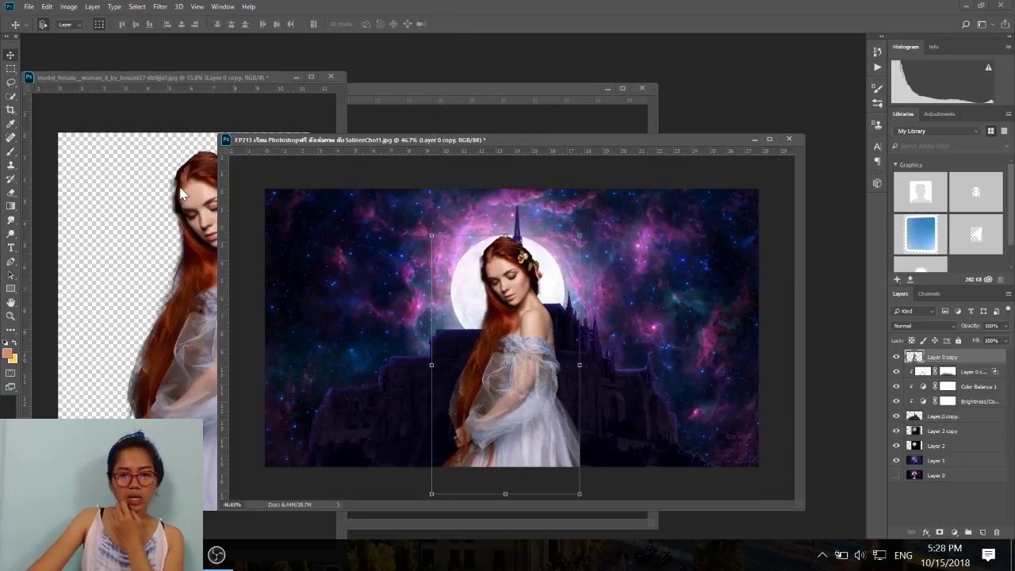
Close the original model photo without saving changes
click(328, 103)
click(331, 77)
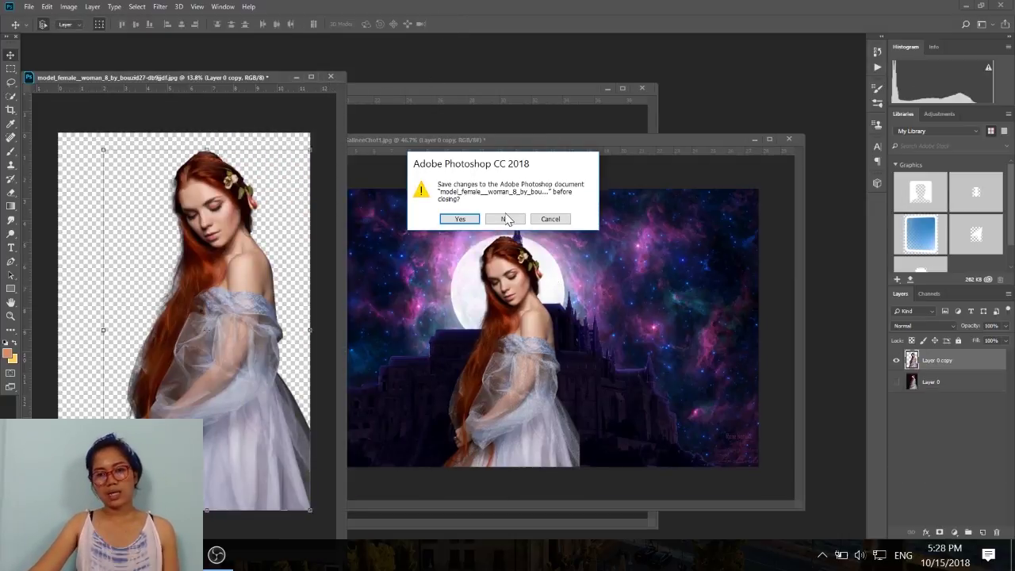
key(n)
click(134, 315)
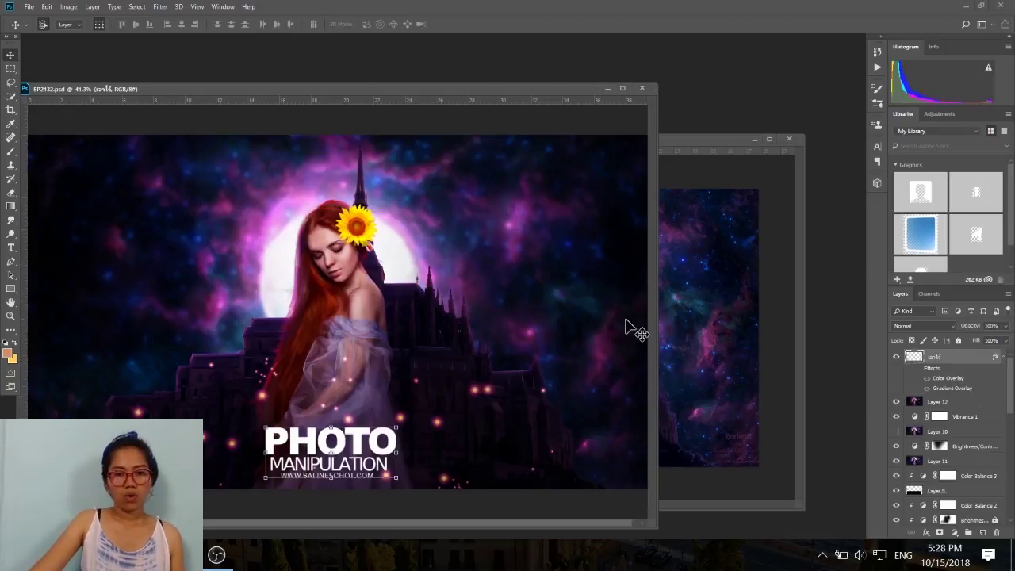
Open the sunflowers PNG in Photoshop as a floating document window
click(673, 301)
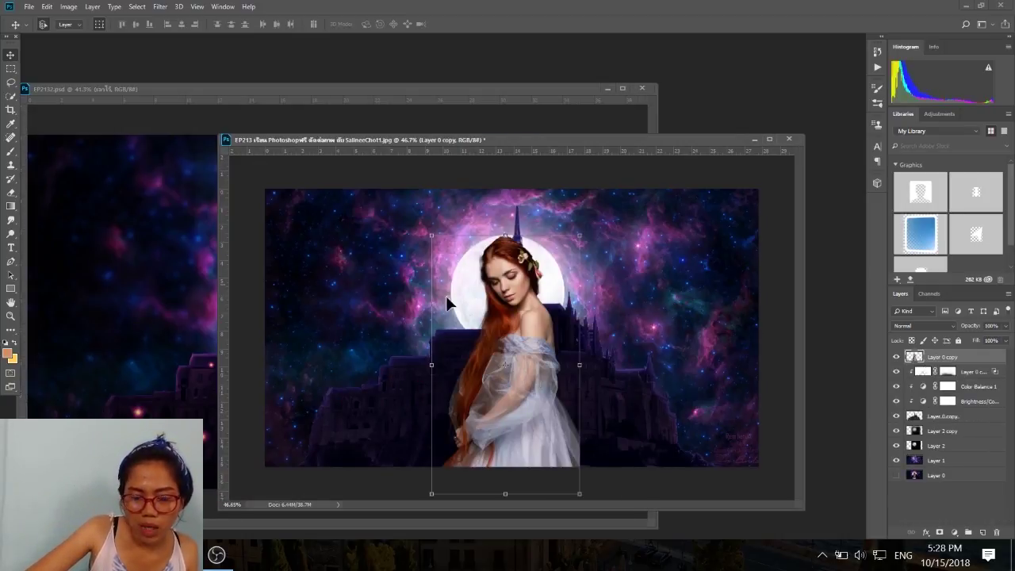
key(alt+Tab)
mouse_move(578, 302)
mouse_down()
mouse_move(217, 555)
mouse_move(447, 72)
mouse_up()
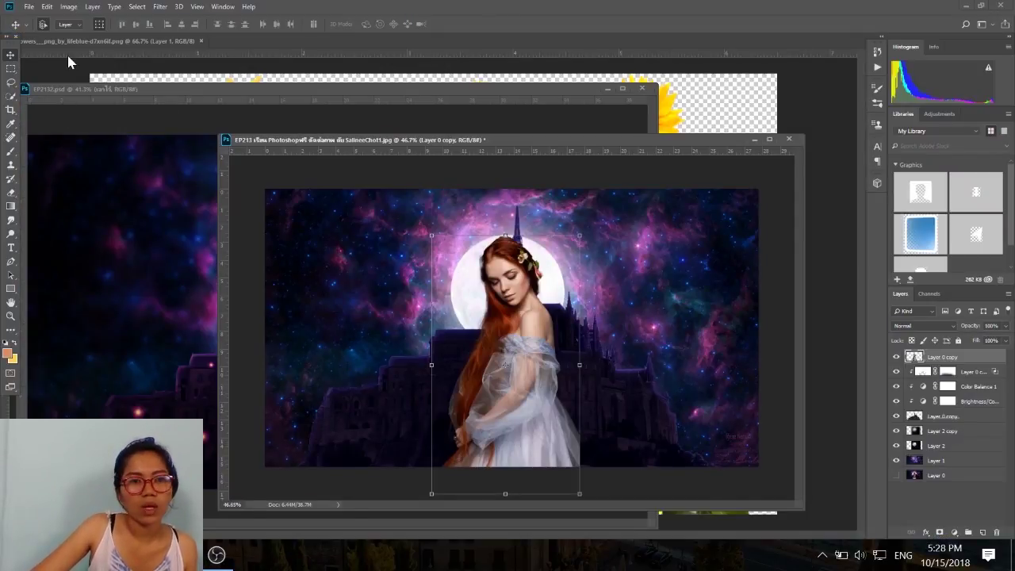
drag(70, 41, 145, 106)
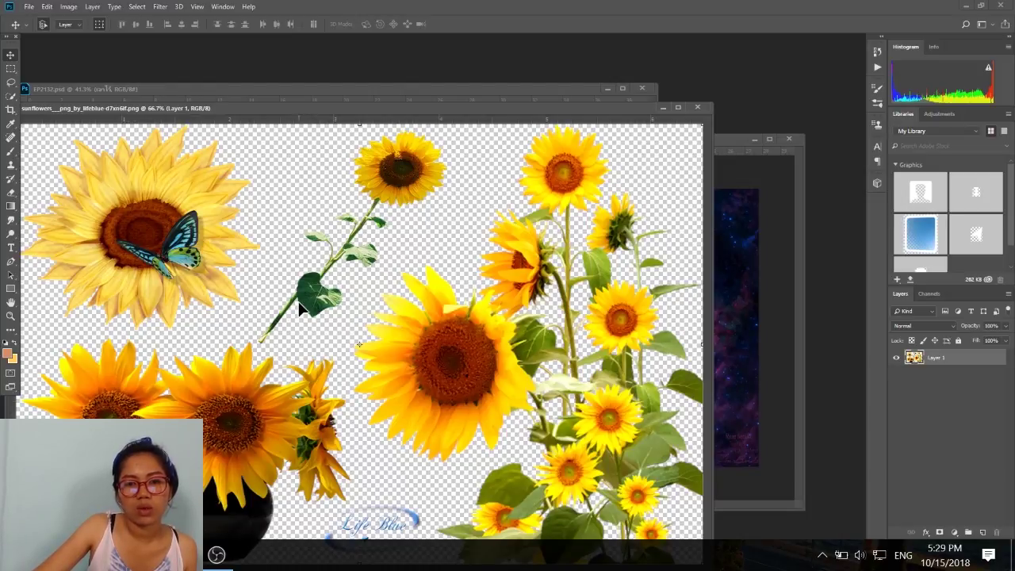
Lasso the big central sunflower and copy it onto its own Layer 2
click(11, 82)
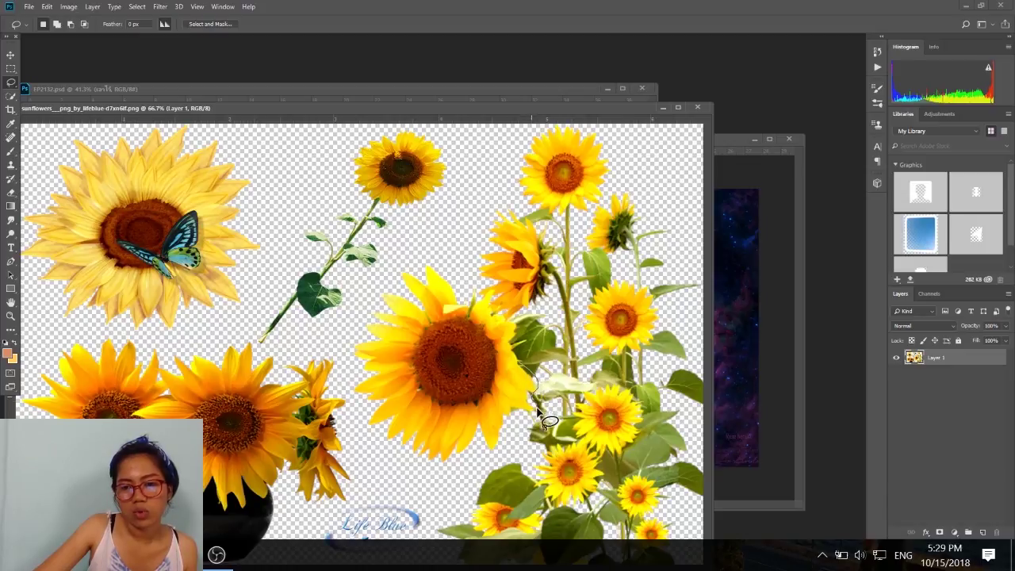
mouse_move(538, 411)
mouse_down()
mouse_move(469, 469)
mouse_move(347, 332)
mouse_move(422, 254)
mouse_move(459, 278)
mouse_up()
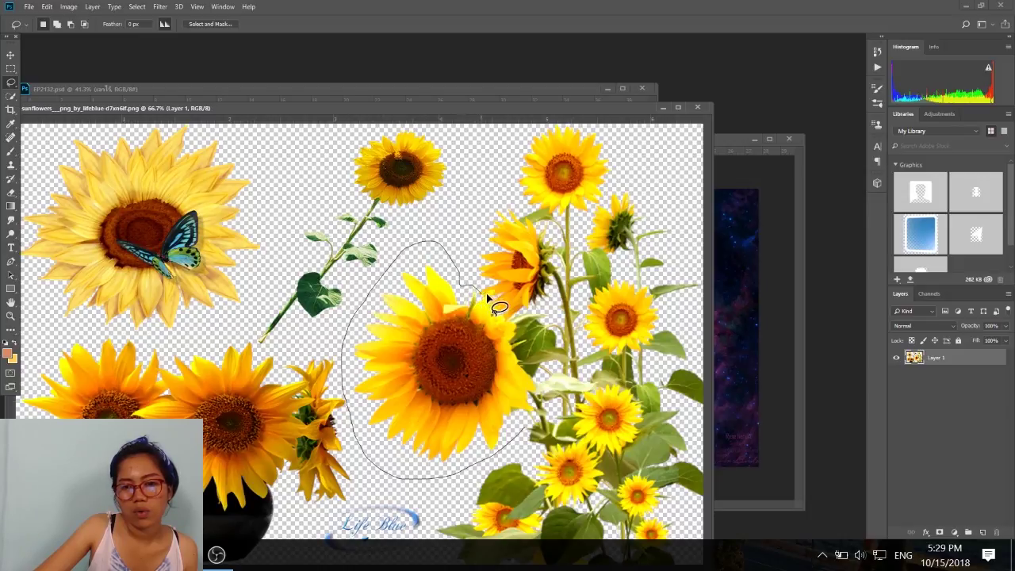
drag(502, 303, 538, 382)
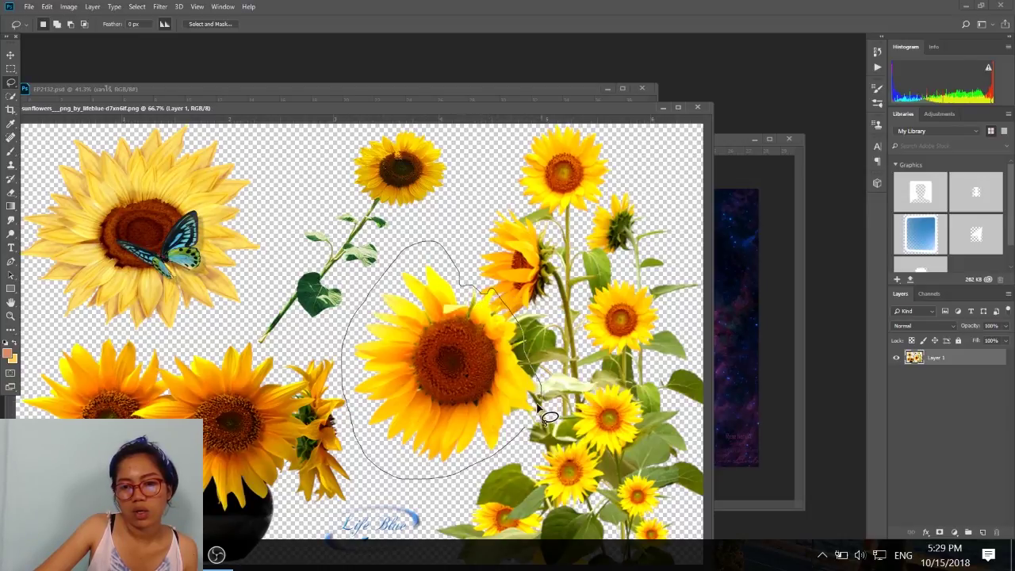
drag(546, 416, 526, 435)
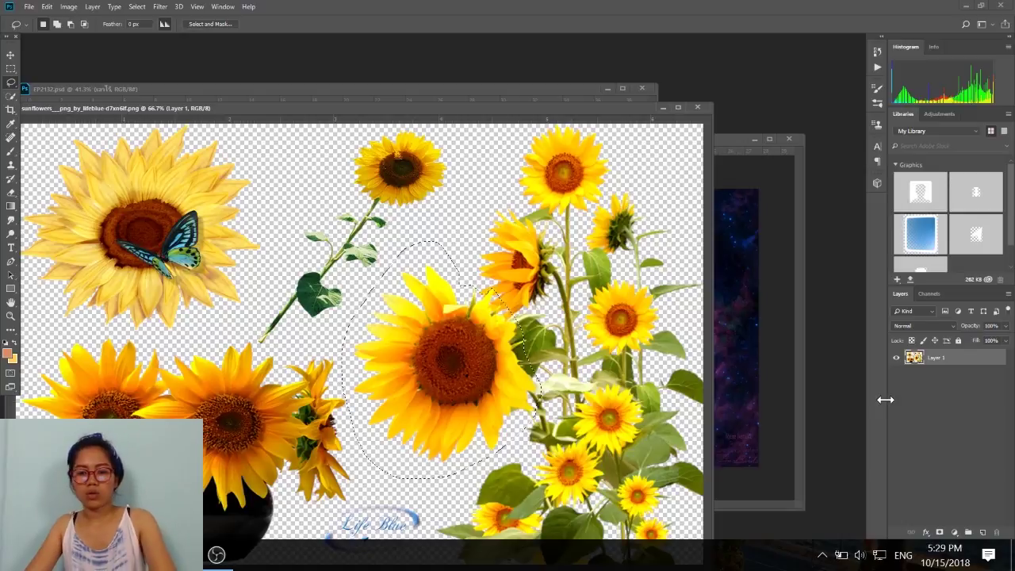
key(ctrl+j)
Drag the sunflower layer into EP213, flip it horizontally, then shrink and tilt it onto her hair
drag(624, 109, 554, 402)
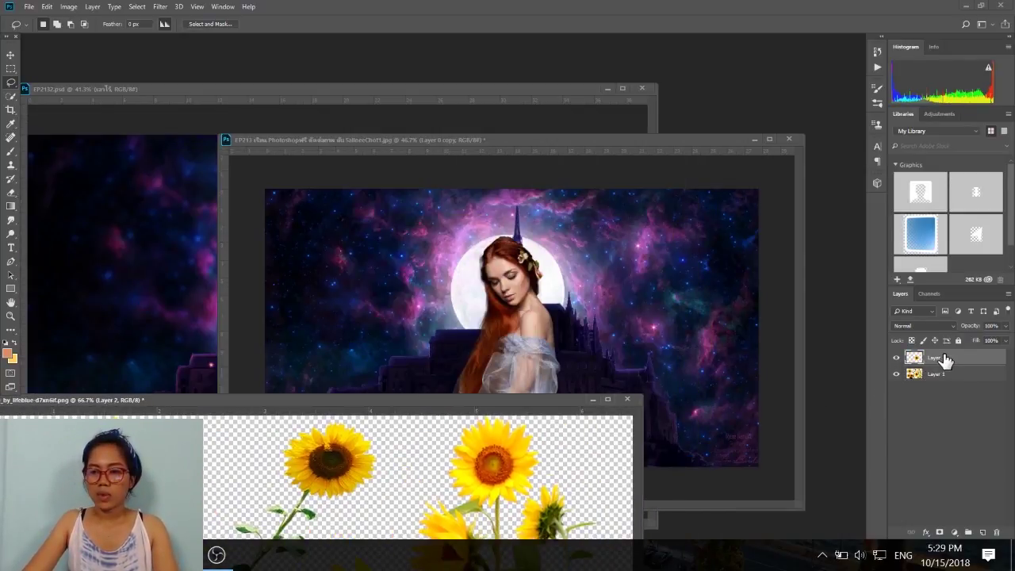
drag(946, 359, 524, 274)
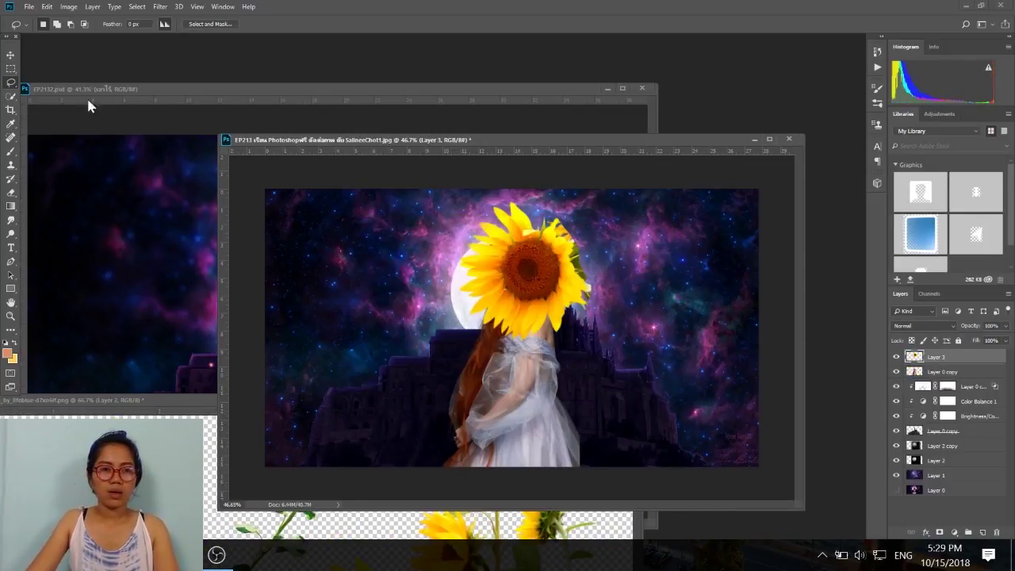
key(ctrl+t)
mouse_move(590, 203)
mouse_down()
mouse_move(535, 236)
mouse_move(567, 274)
mouse_move(546, 247)
mouse_up()
right_click(533, 245)
click(583, 382)
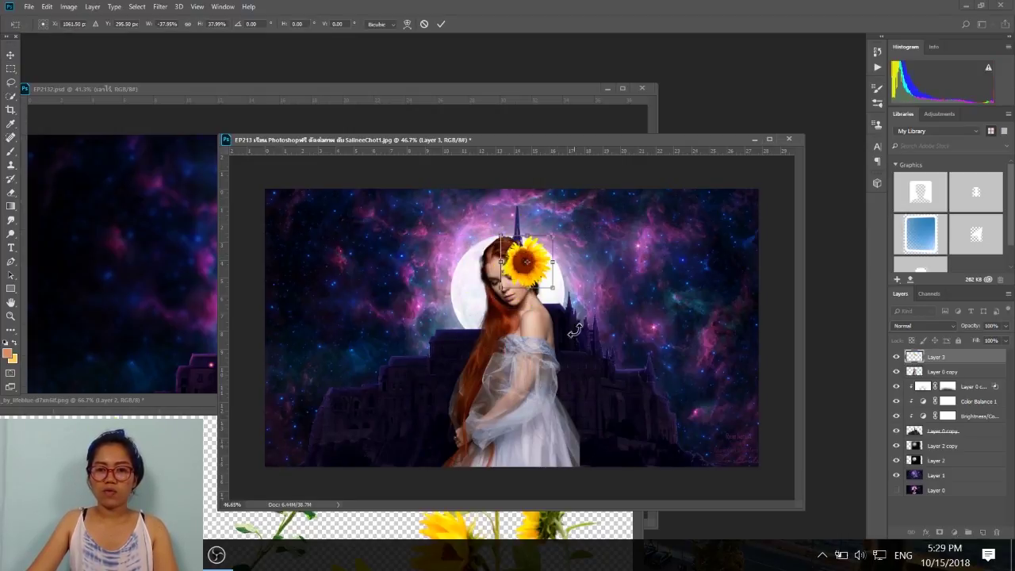
mouse_move(555, 238)
mouse_down()
mouse_move(546, 243)
mouse_move(561, 246)
mouse_move(555, 234)
mouse_move(540, 262)
mouse_up()
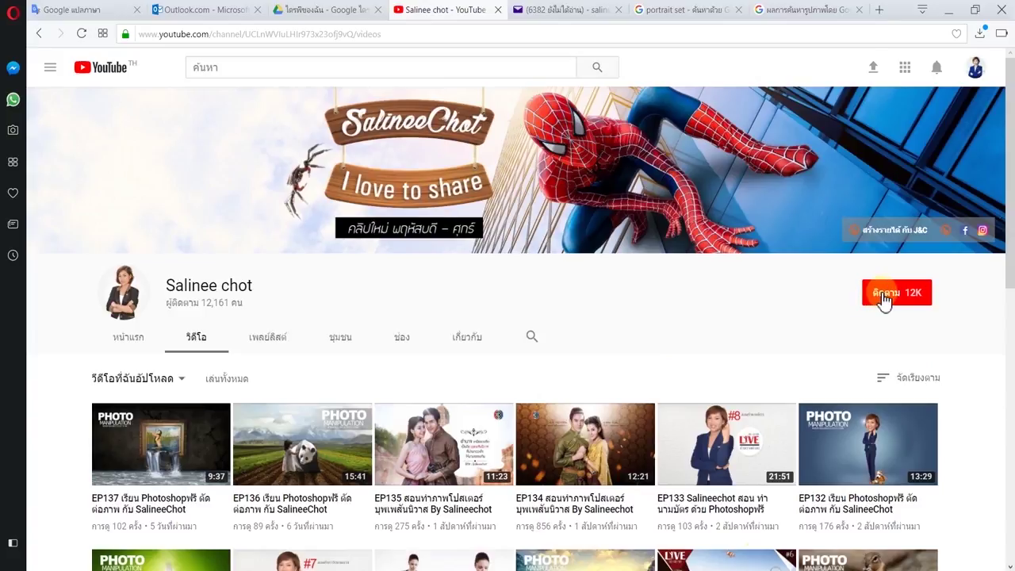
Click Subscribe, then set the bell to all notifications
click(883, 300)
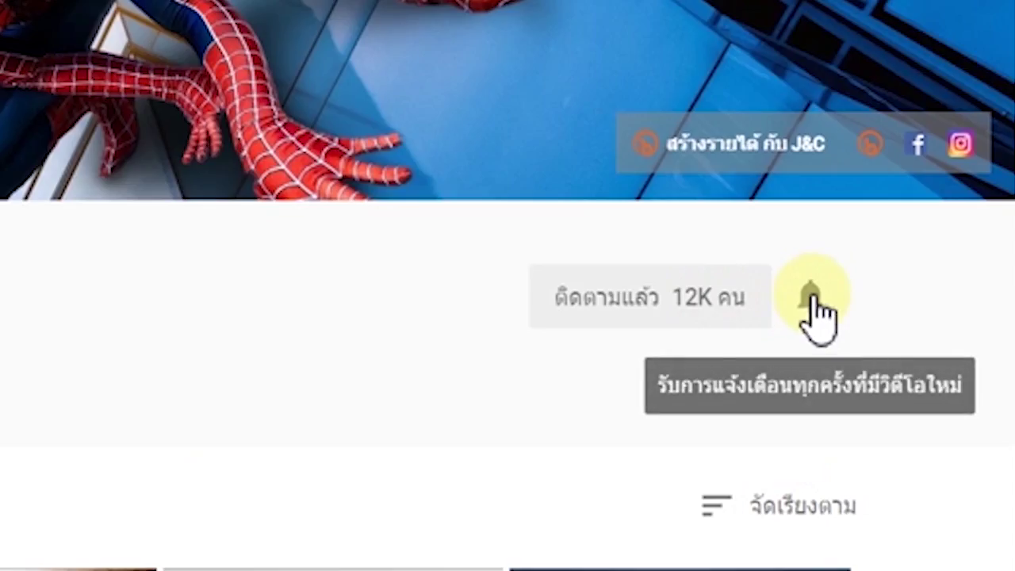
click(922, 295)
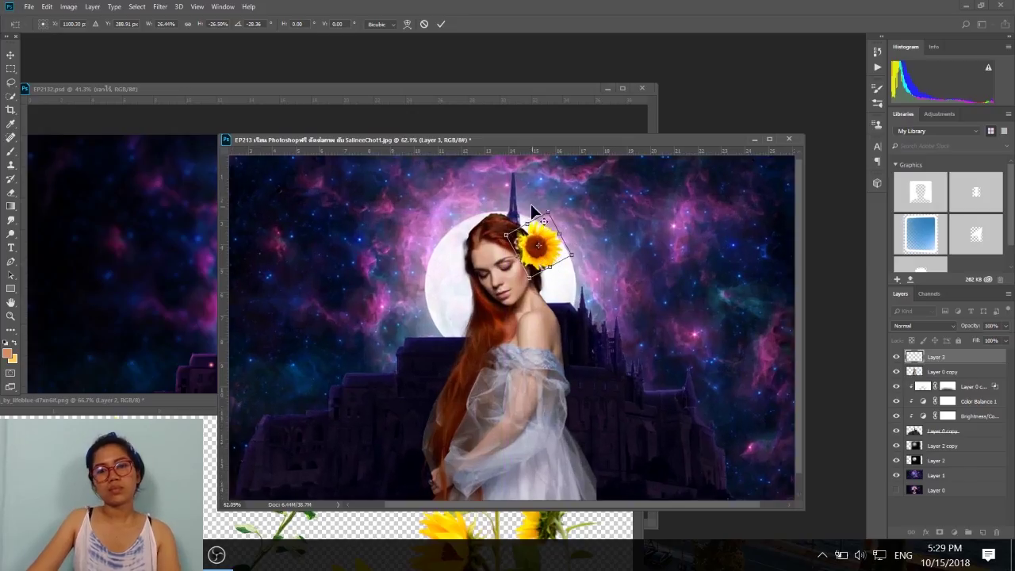
Commit the sunflower transform, add a layer mask to Layer 3, and pick the Soft Round brush
key(Return)
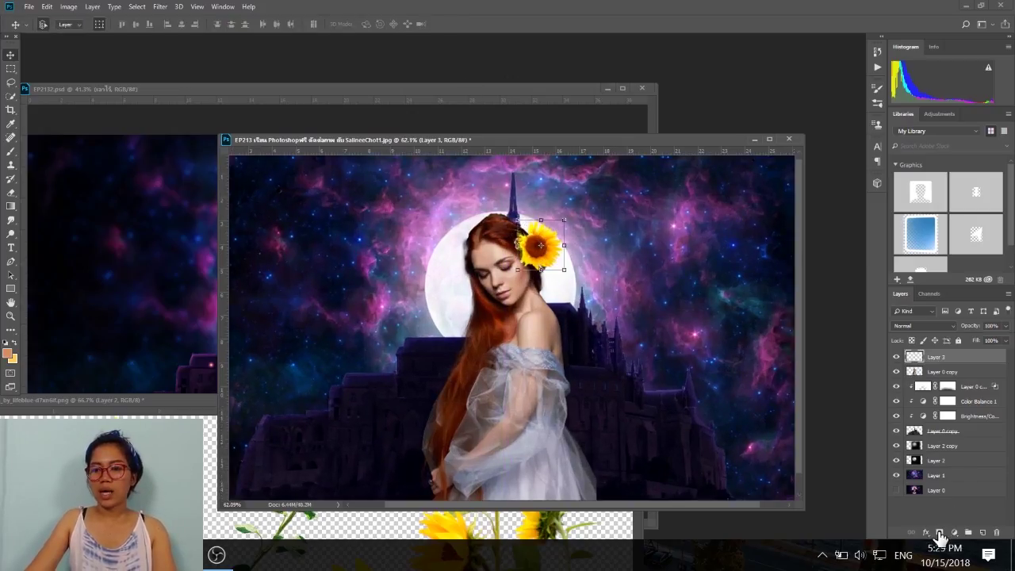
click(940, 533)
click(10, 153)
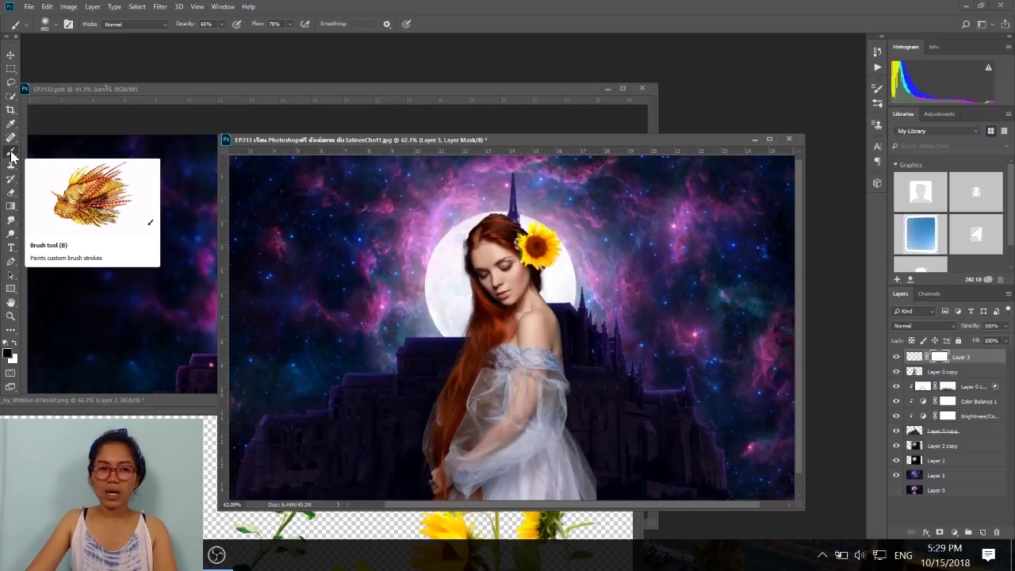
click(49, 24)
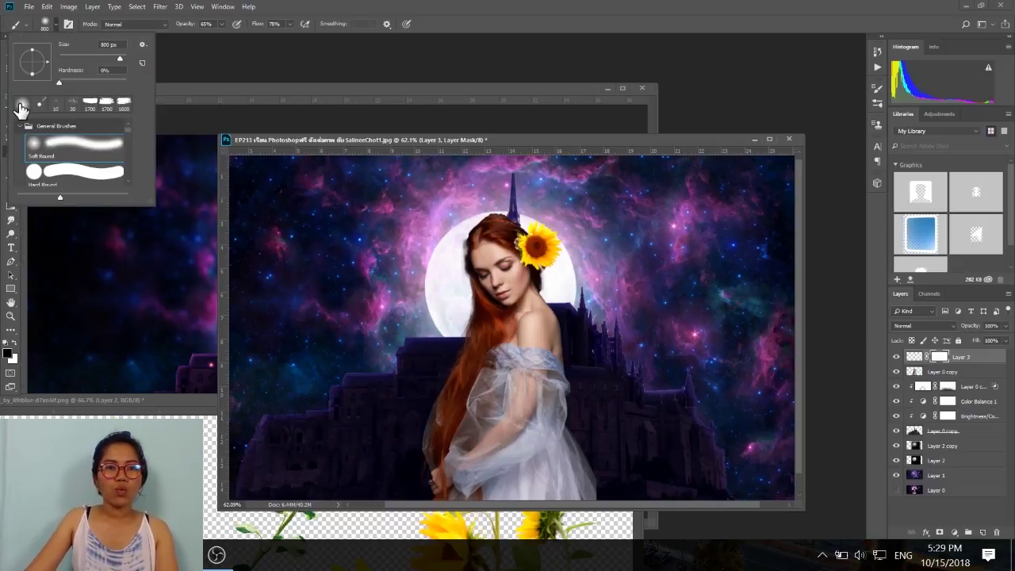
double_click(21, 107)
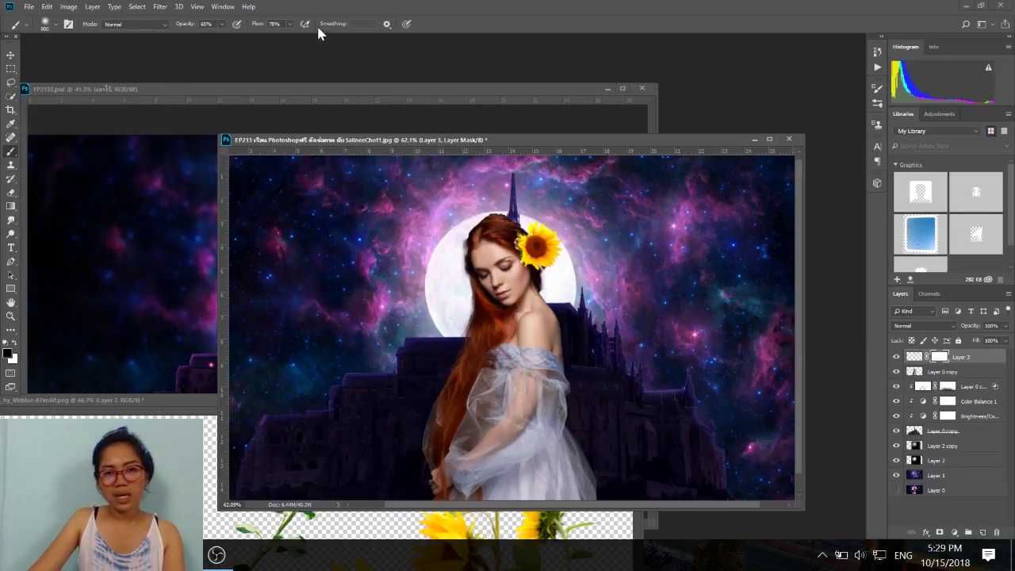
Shrink the brush and bring the sunflowers image window back to the front
scroll(544, 236, up, 2)
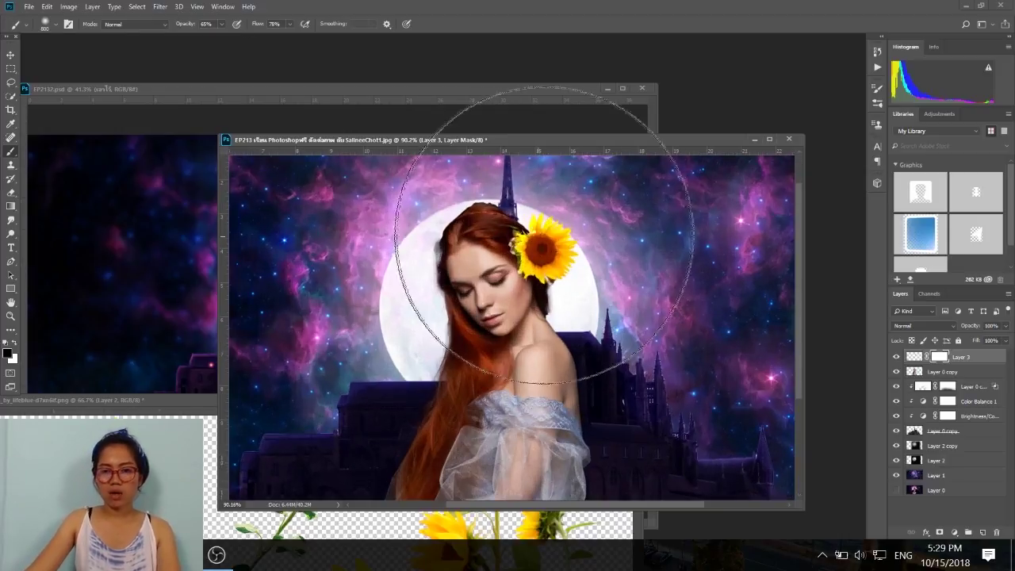
key(bracketleft)
key(bracketleft)
key(bracketleft)
key(bracketleft)
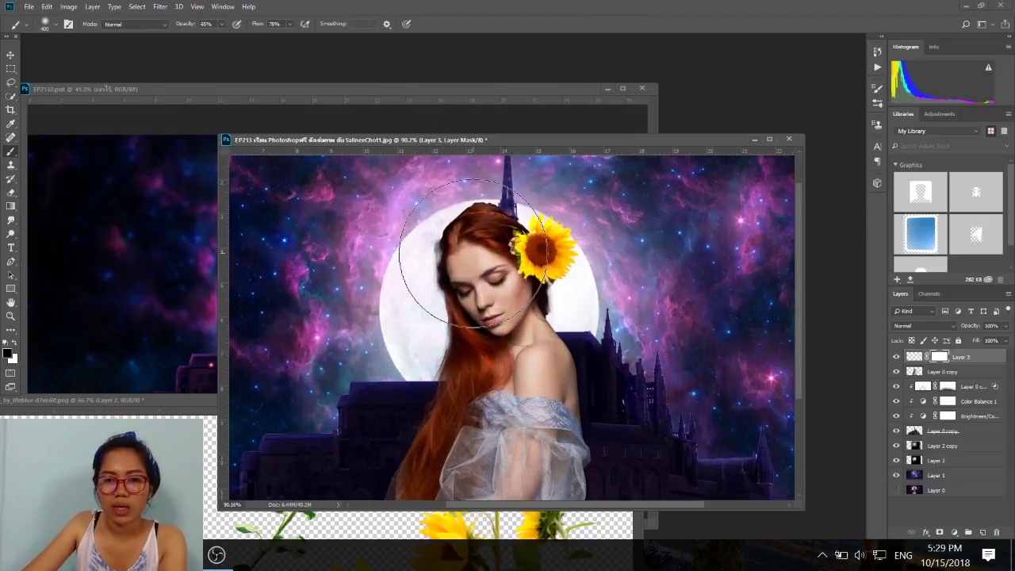
key(bracketleft)
key(bracketleft)
key(bracketleft)
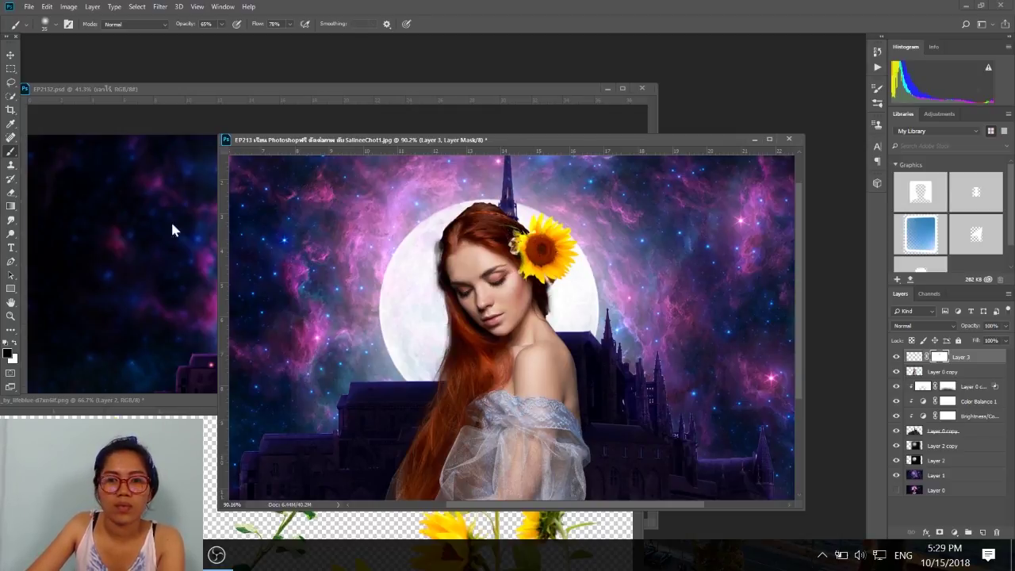
click(143, 401)
mouse_move(142, 396)
mouse_down()
mouse_move(263, 129)
mouse_move(191, 192)
mouse_up()
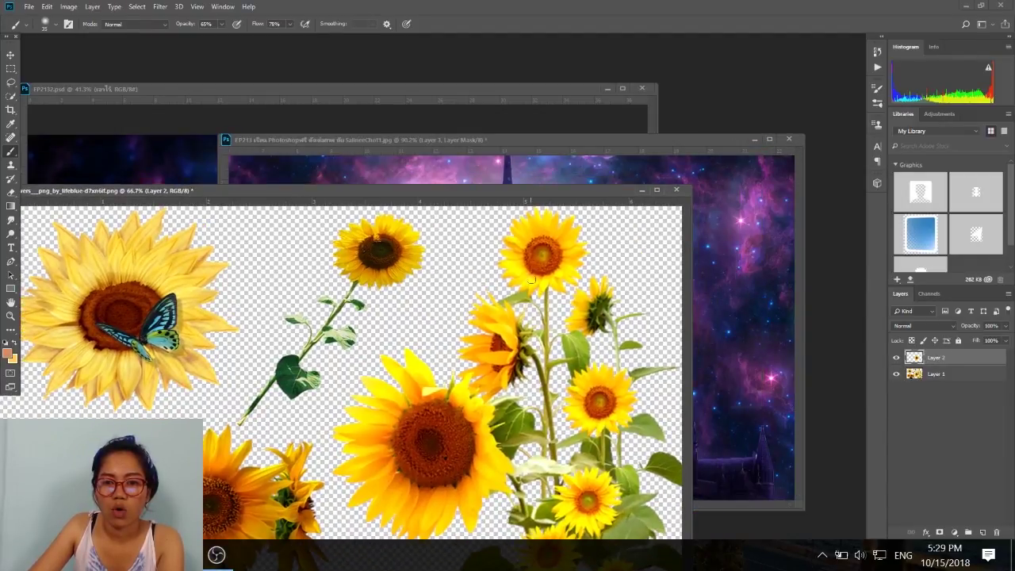
Lasso the top sunflower of the right-hand bunch and drag it into EP213 as Layer 4
click(10, 96)
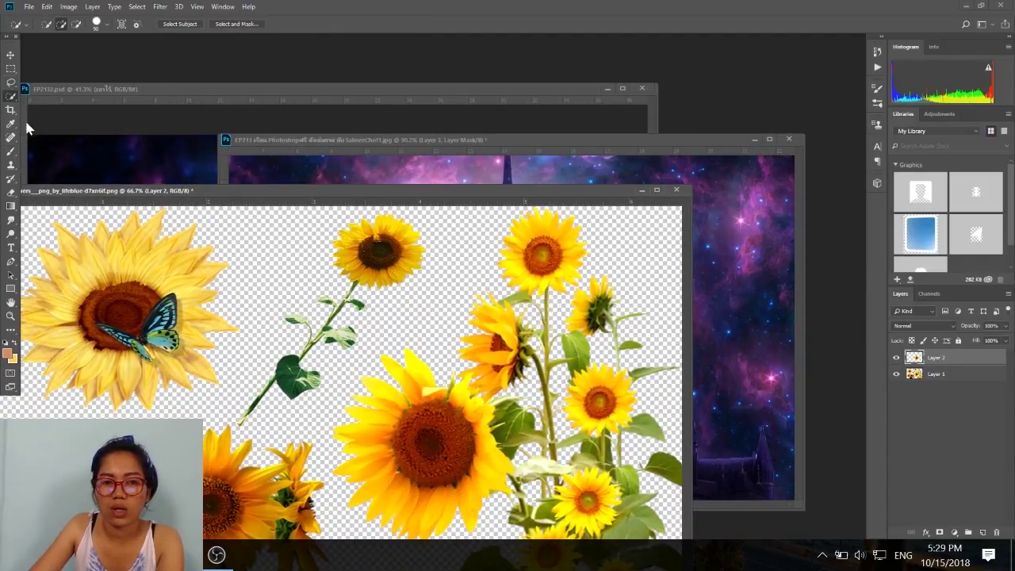
click(11, 81)
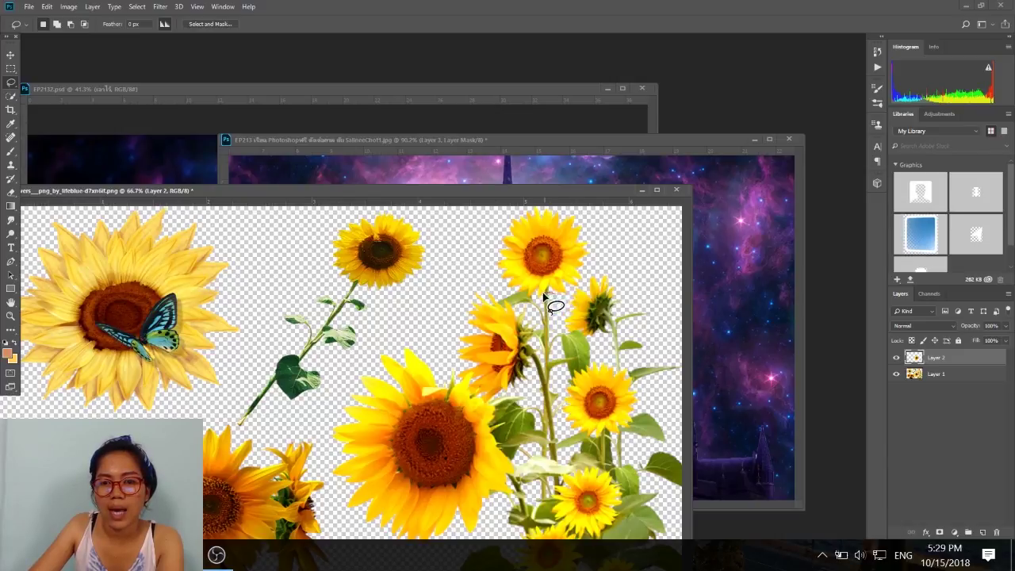
drag(513, 294, 604, 248)
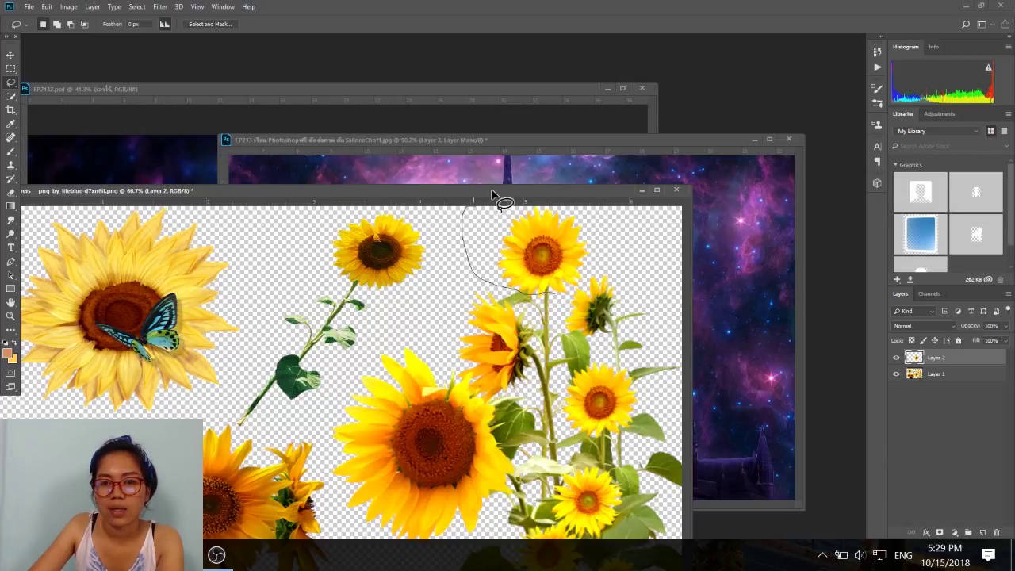
mouse_move(589, 283)
mouse_down()
mouse_move(570, 292)
mouse_move(588, 284)
mouse_move(577, 295)
mouse_up()
click(569, 292)
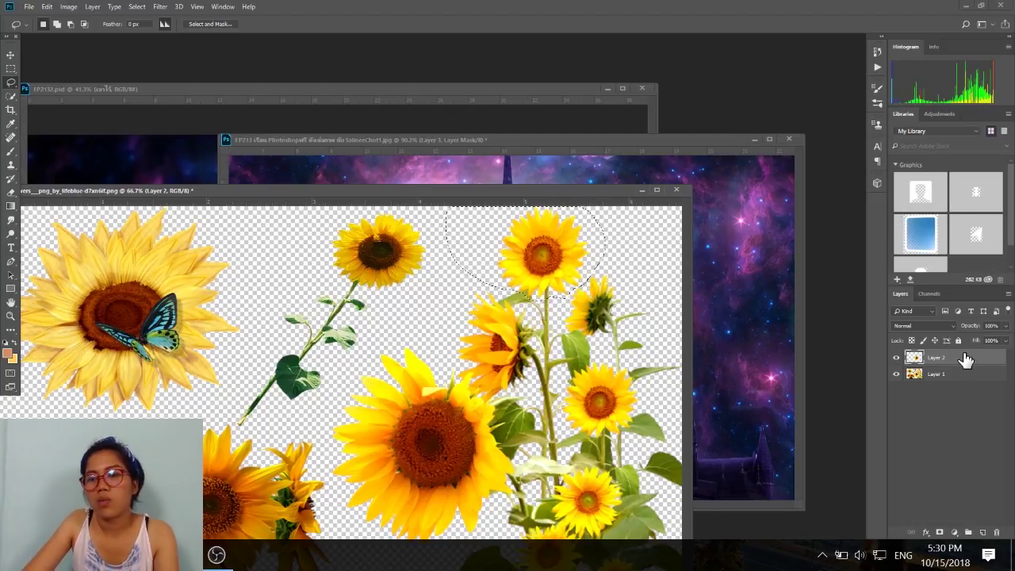
click(948, 379)
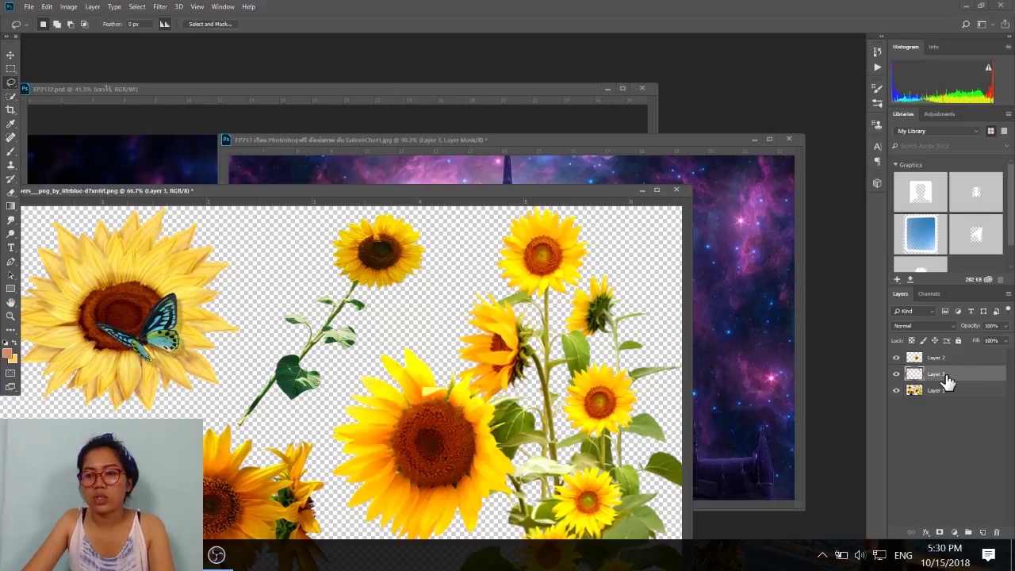
drag(952, 386, 733, 262)
Delete the old Layer 3 hair sunflower
click(6, 54)
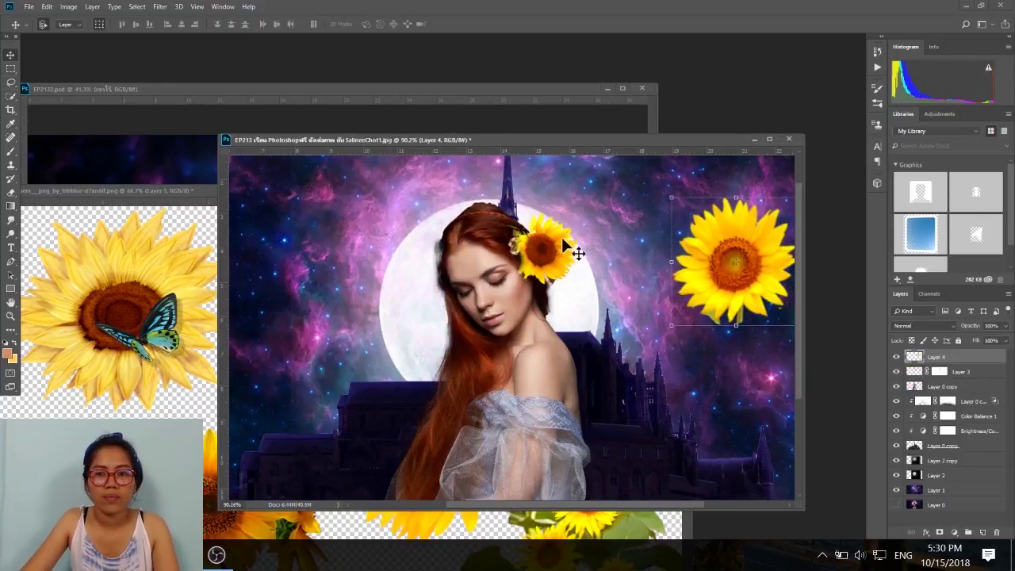
click(567, 252)
key(Delete)
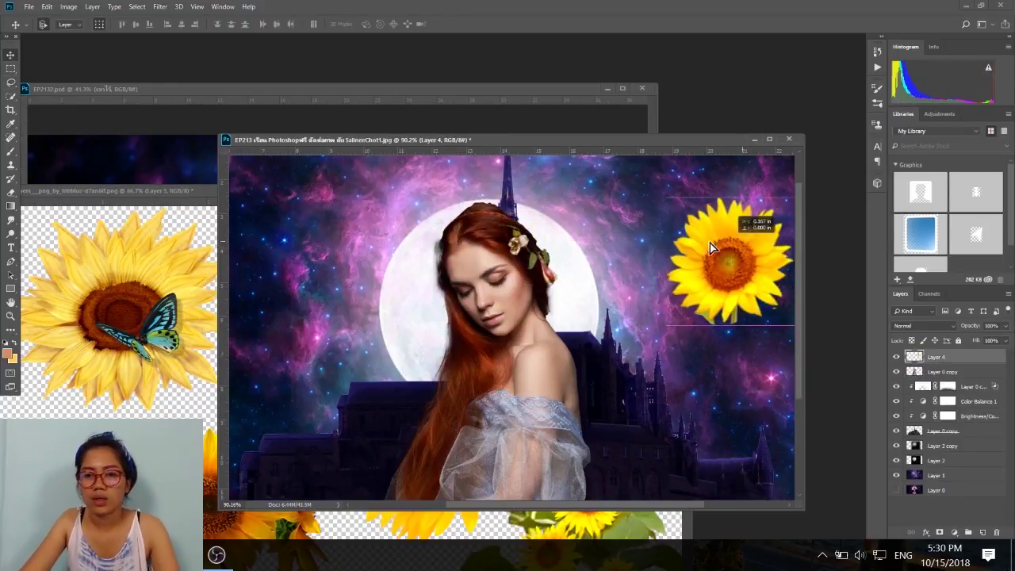
Move the new sunflower onto her hair and scale it to about 53%
drag(714, 239, 549, 228)
click(601, 185)
drag(601, 185, 556, 226)
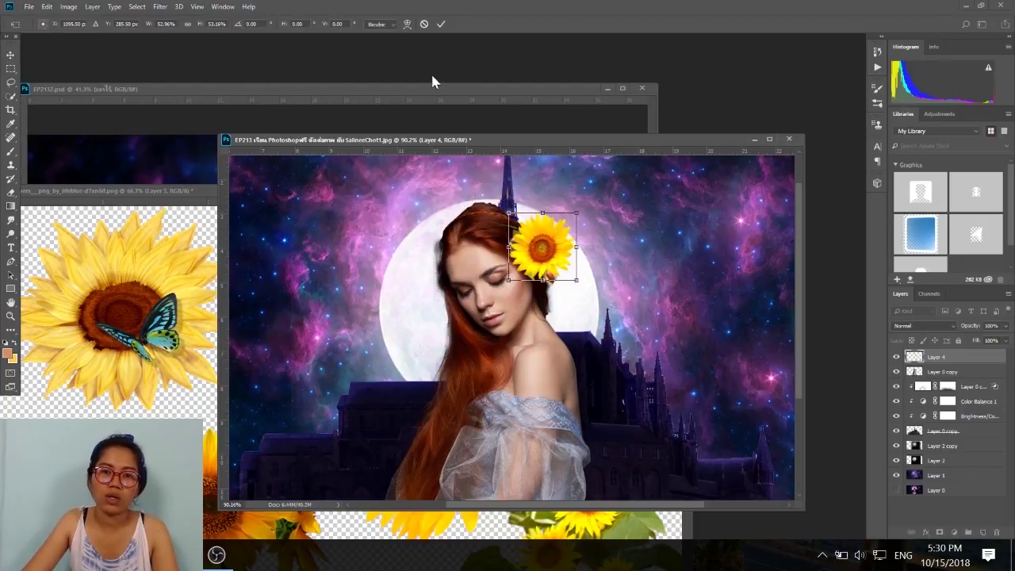
click(442, 23)
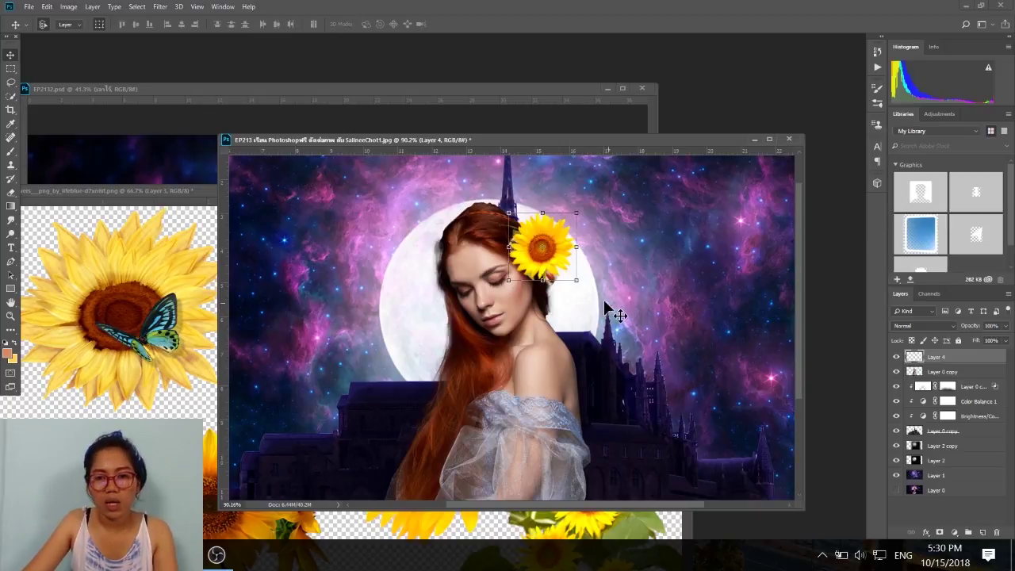
scroll(591, 282, up, 3)
Set the Pen tool to Path mode
click(11, 262)
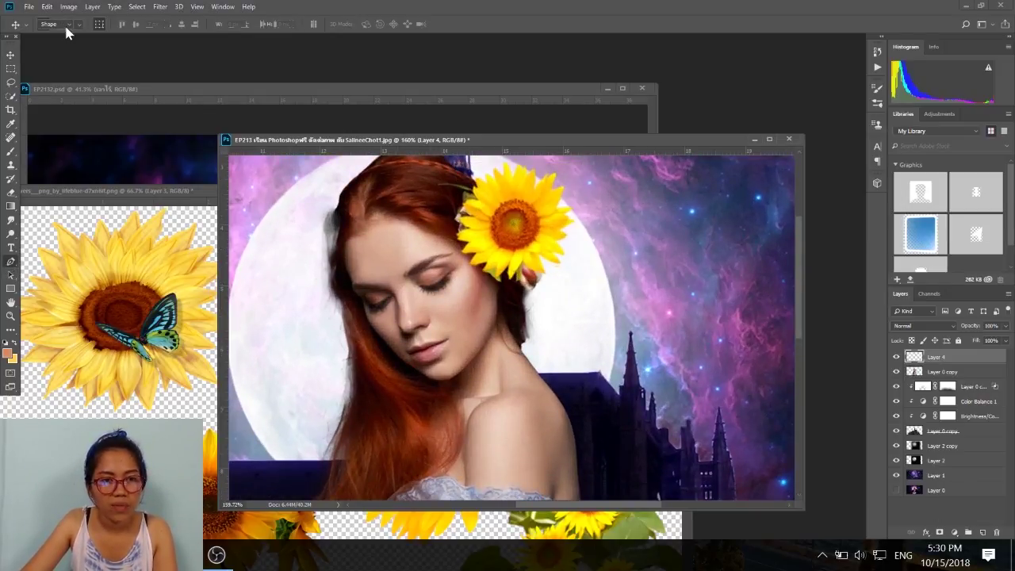
click(55, 24)
click(49, 40)
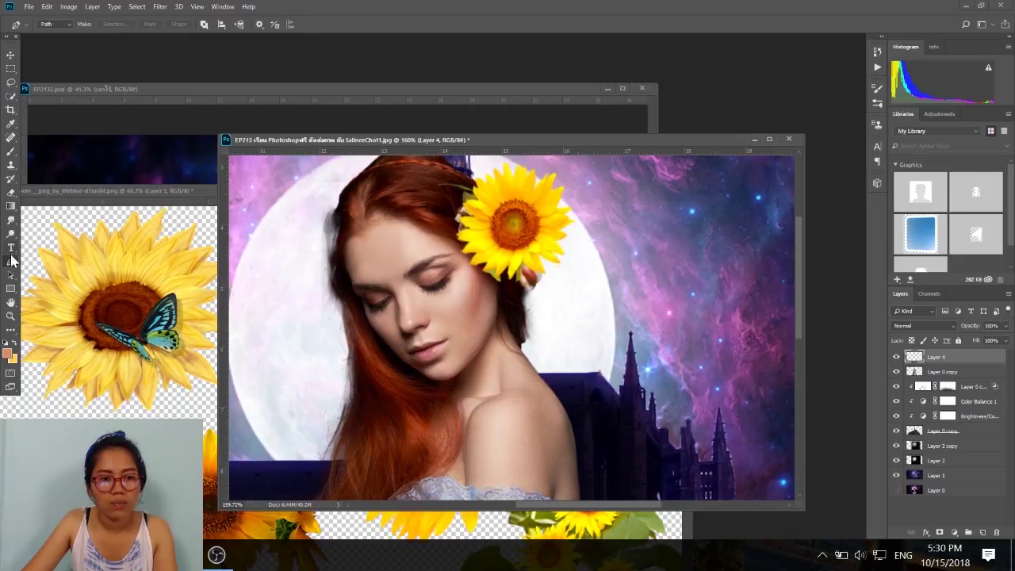
scroll(490, 278, up, 1)
Trace a closed path under the sunflower and make it a 1 px-feathered selection
click(492, 271)
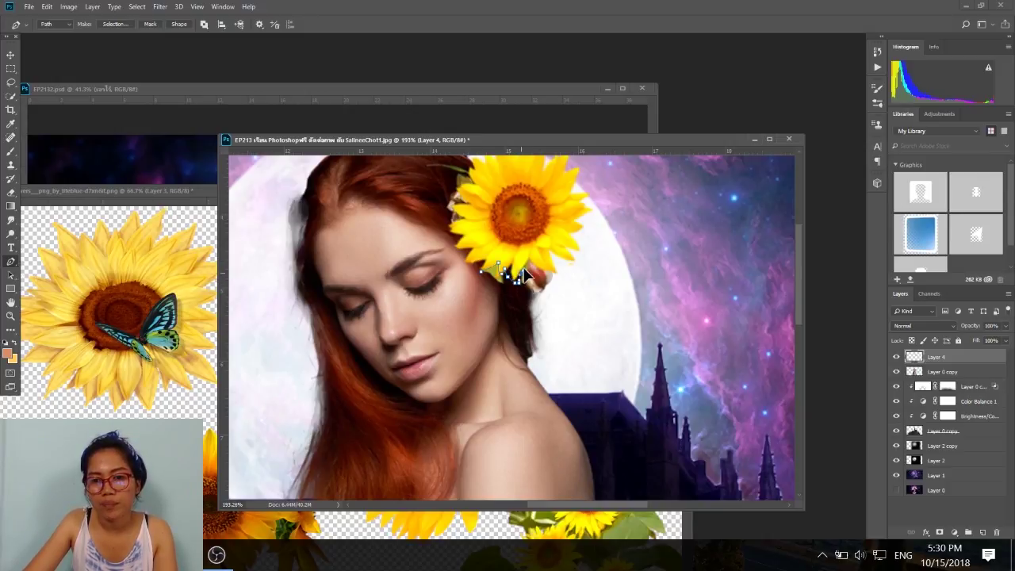
click(517, 315)
click(490, 313)
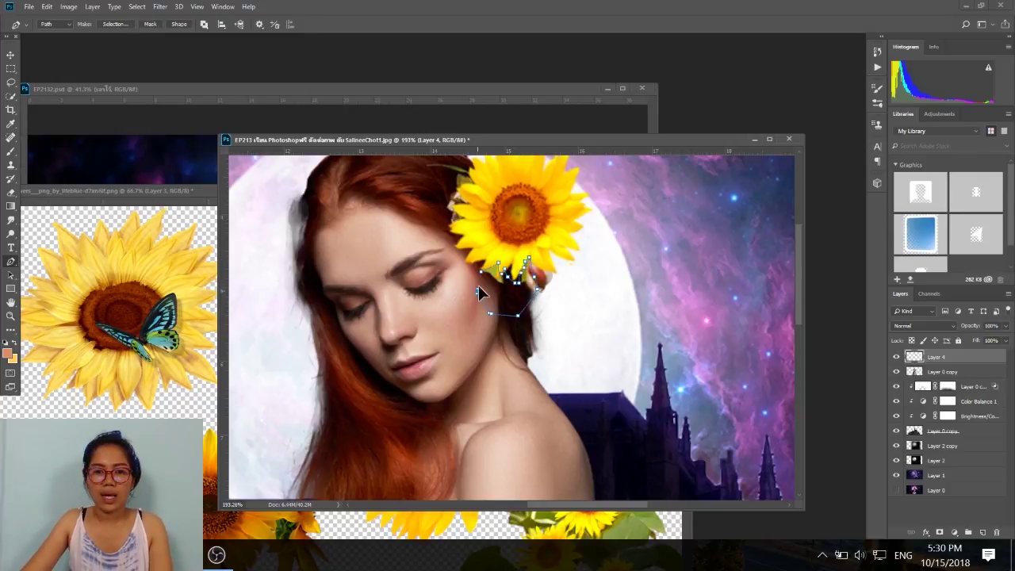
click(483, 274)
click(115, 24)
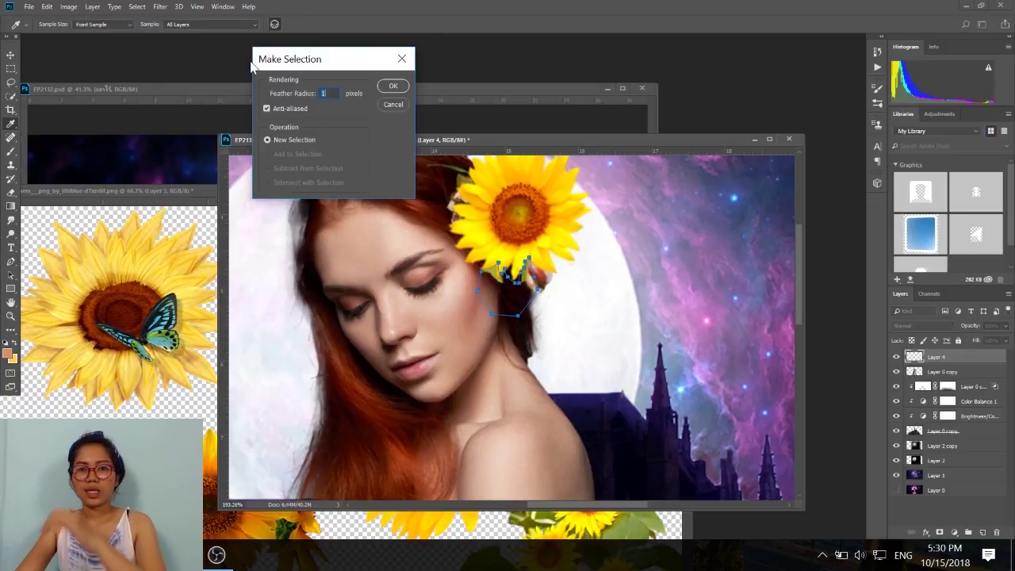
key(Return)
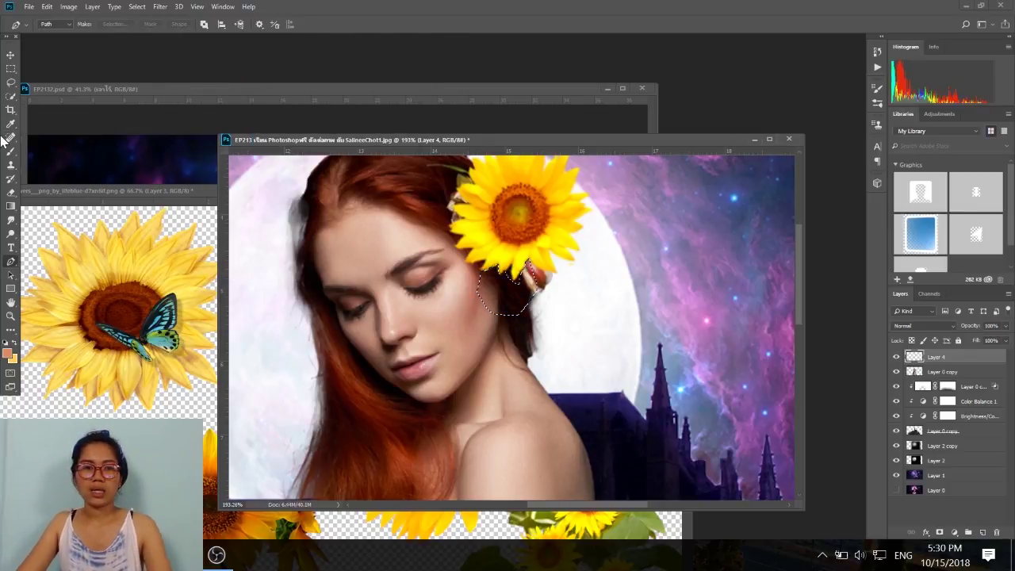
click(10, 69)
scroll(462, 285, down, 8)
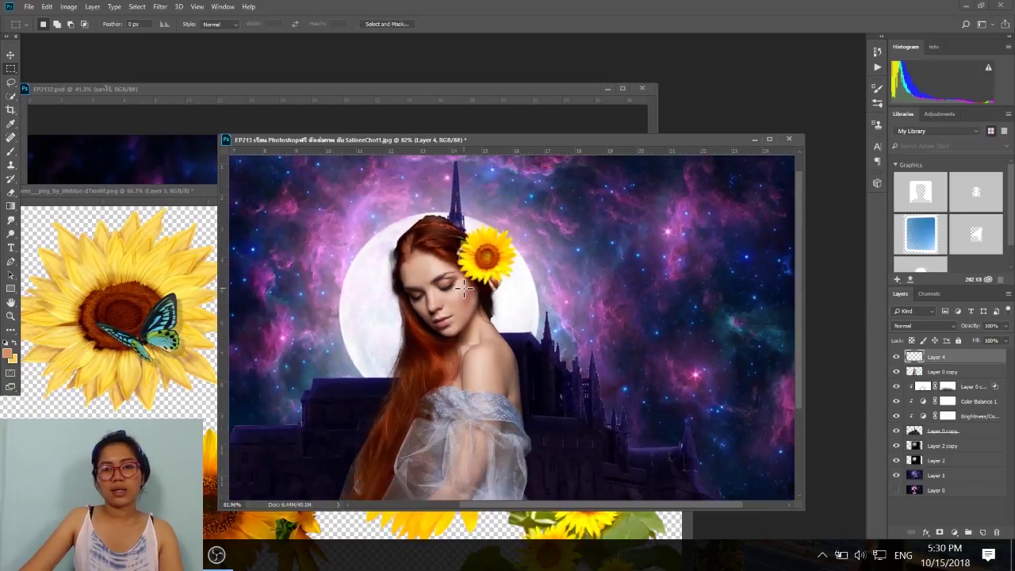
Close the sunflowers PNG via the save prompt and nudge the EP213 window right
scroll(465, 280, down, 1)
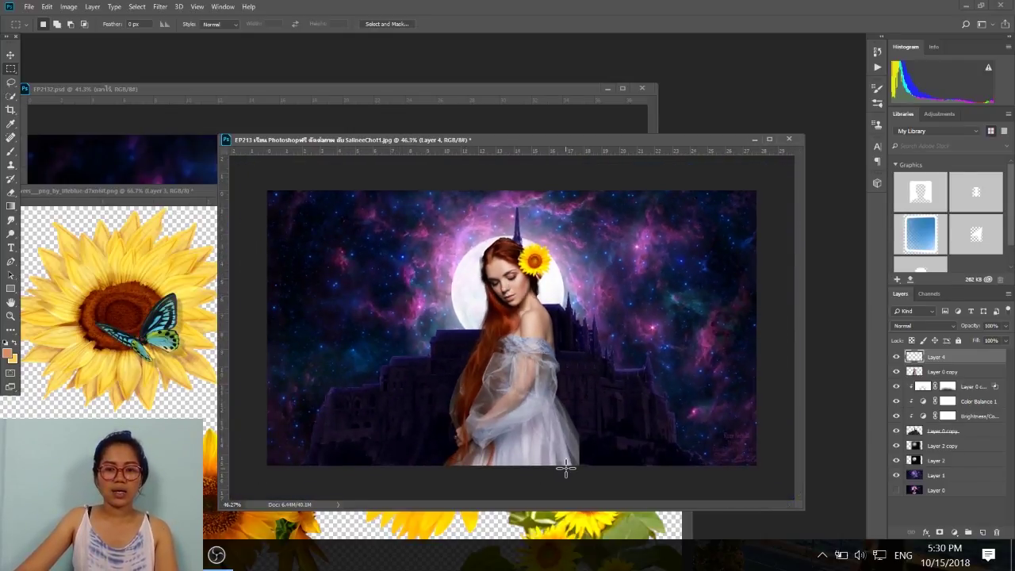
scroll(538, 283, up, 1)
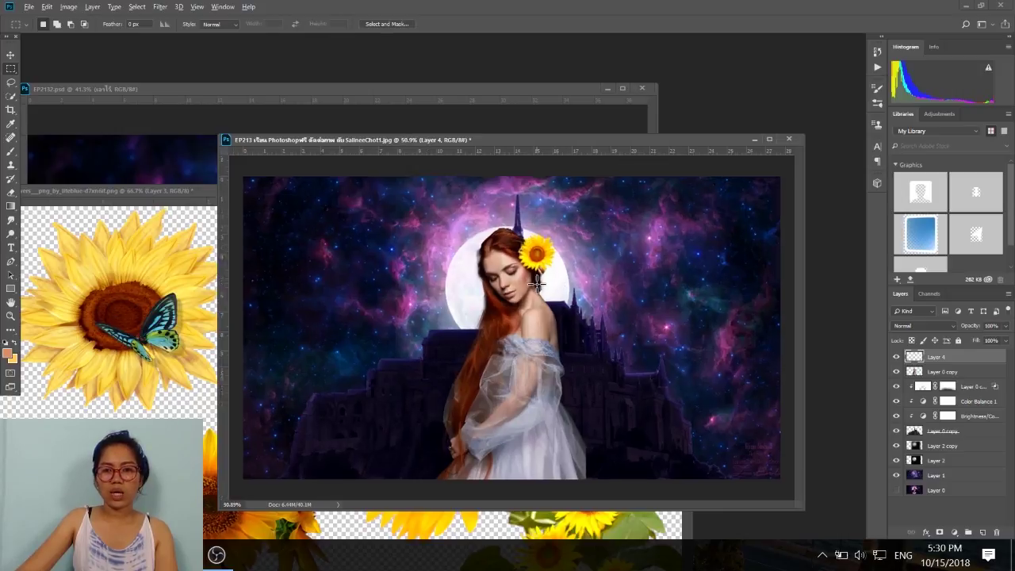
scroll(537, 283, up, 2)
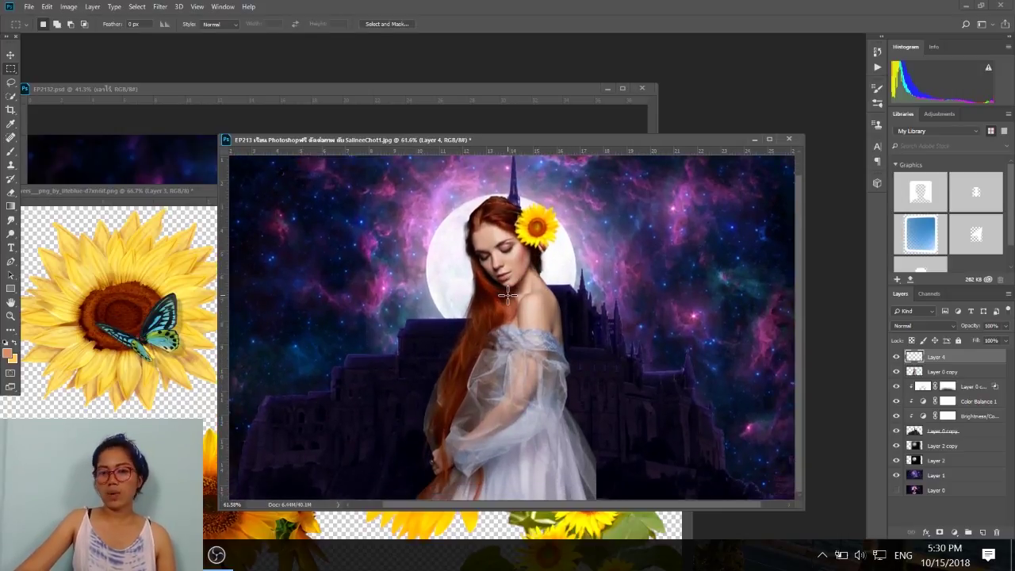
click(112, 258)
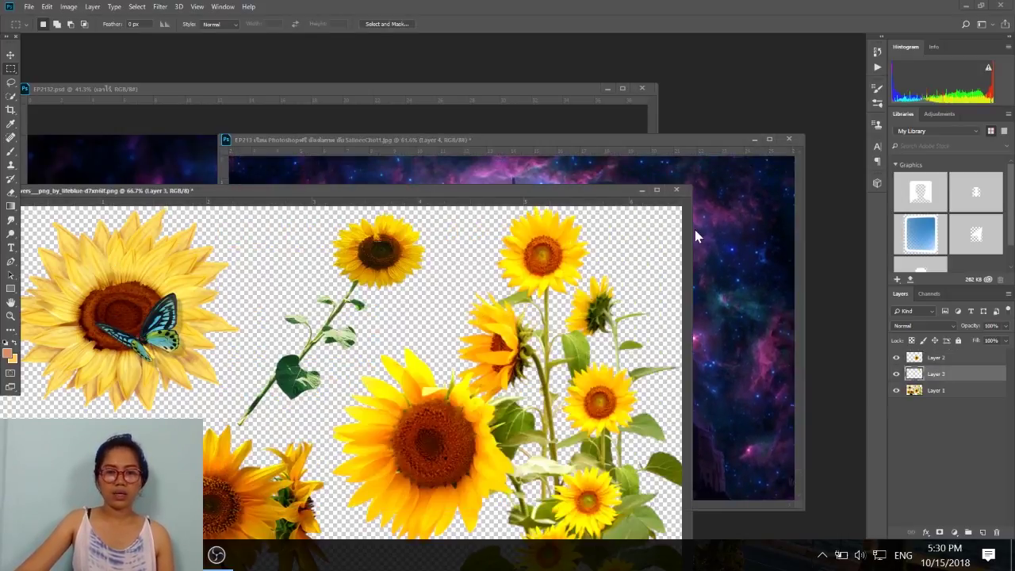
click(677, 190)
click(506, 215)
drag(560, 145, 576, 148)
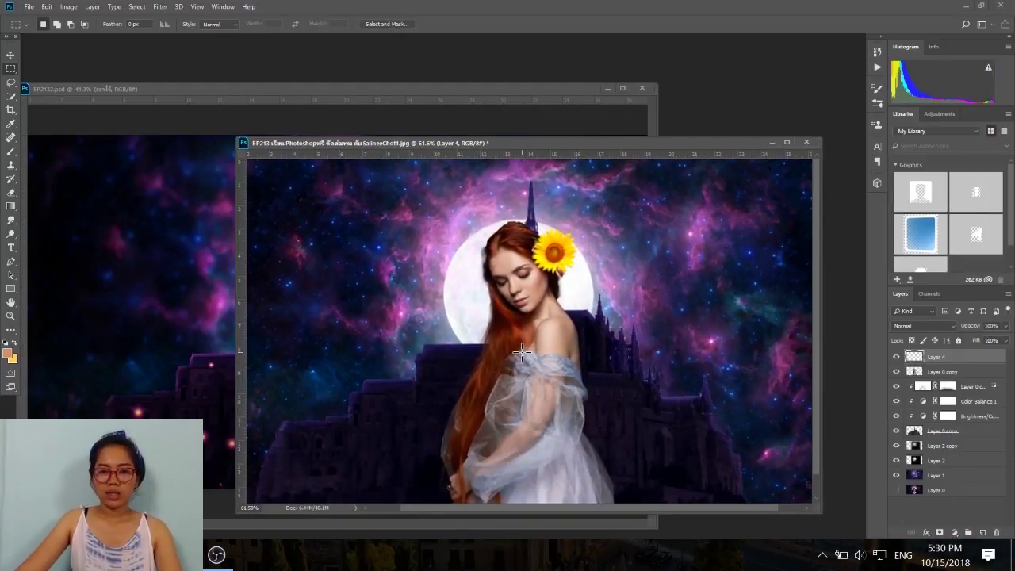
scroll(523, 341, down, 2)
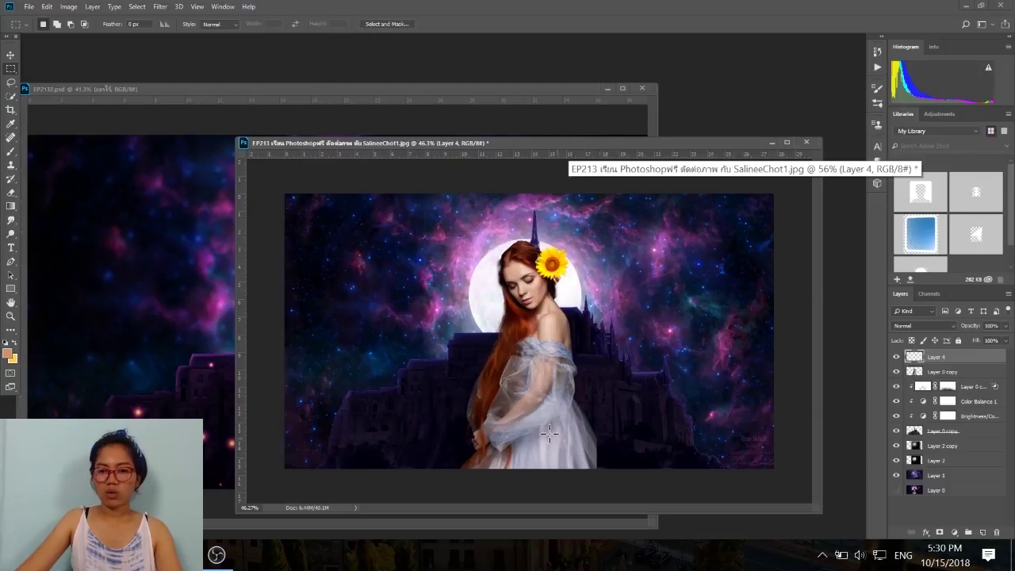
On Layer 0 copy, smudge the dress's lower right edge outward
click(924, 372)
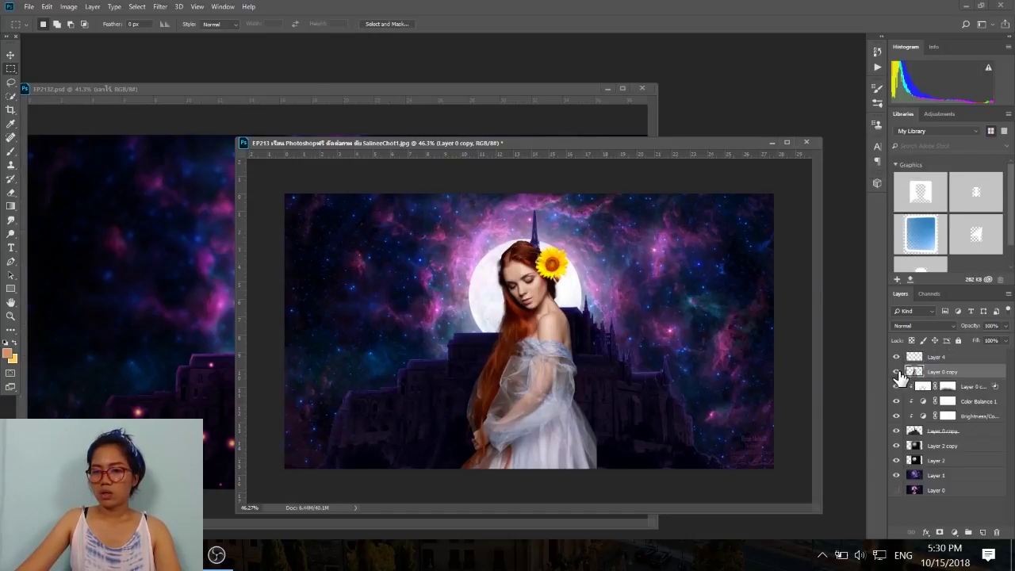
click(897, 371)
click(896, 372)
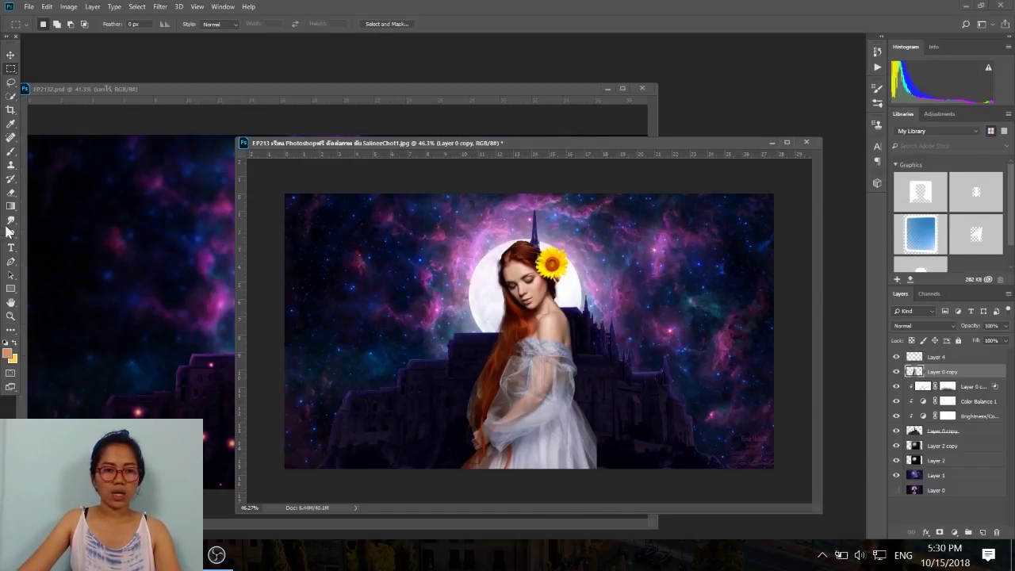
drag(10, 220, 54, 250)
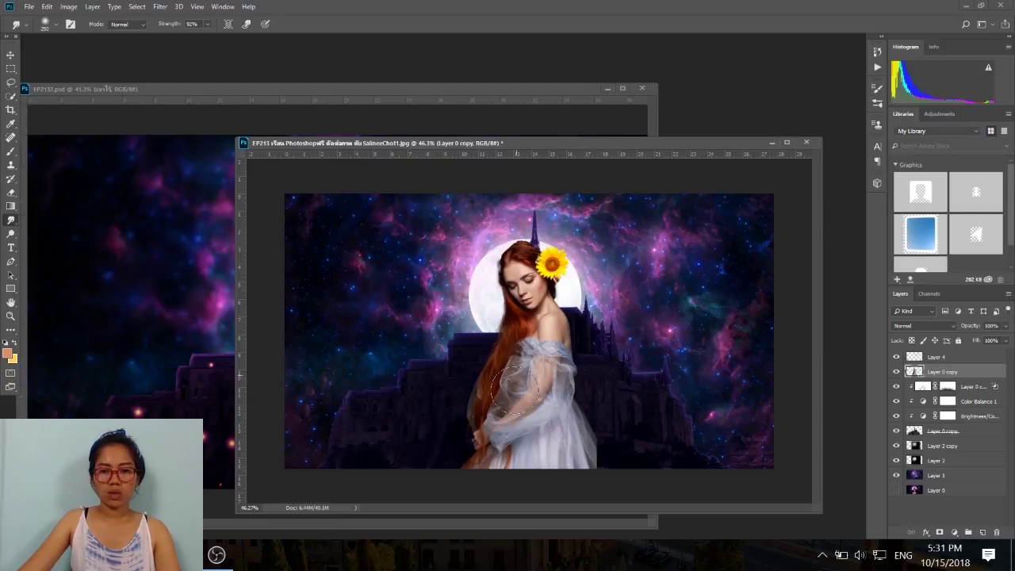
drag(584, 445, 629, 480)
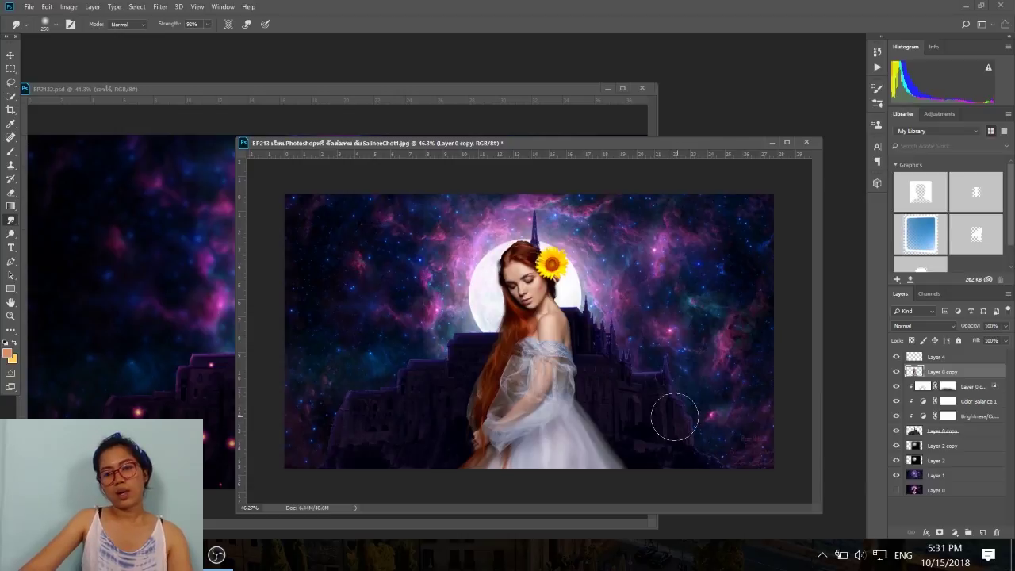
scroll(658, 404, up, 2)
scroll(658, 406, down, 1)
scroll(657, 407, up, 1)
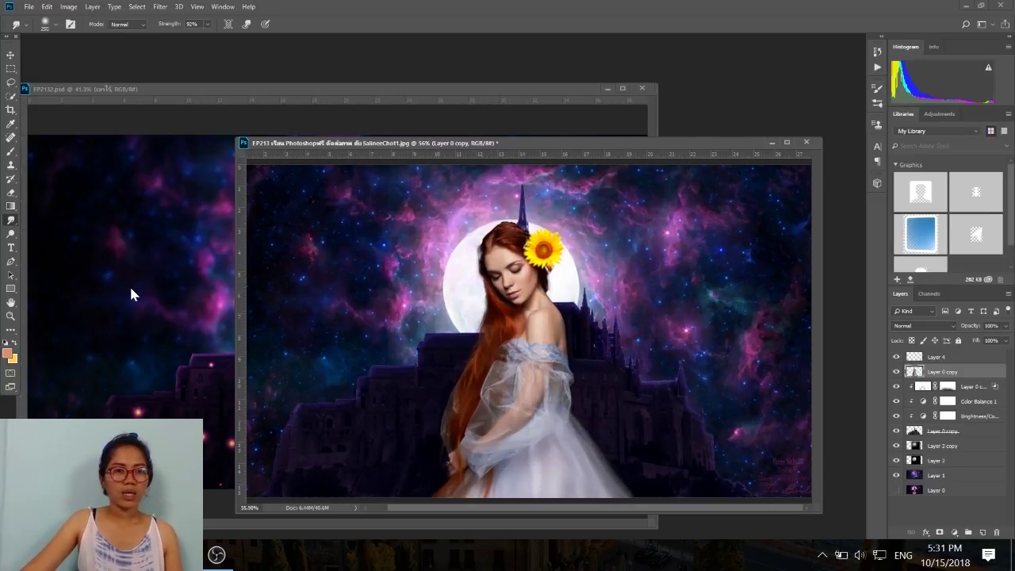
Check the hair brushes folder in File Explorer, then minimise it
key(alt+Tab)
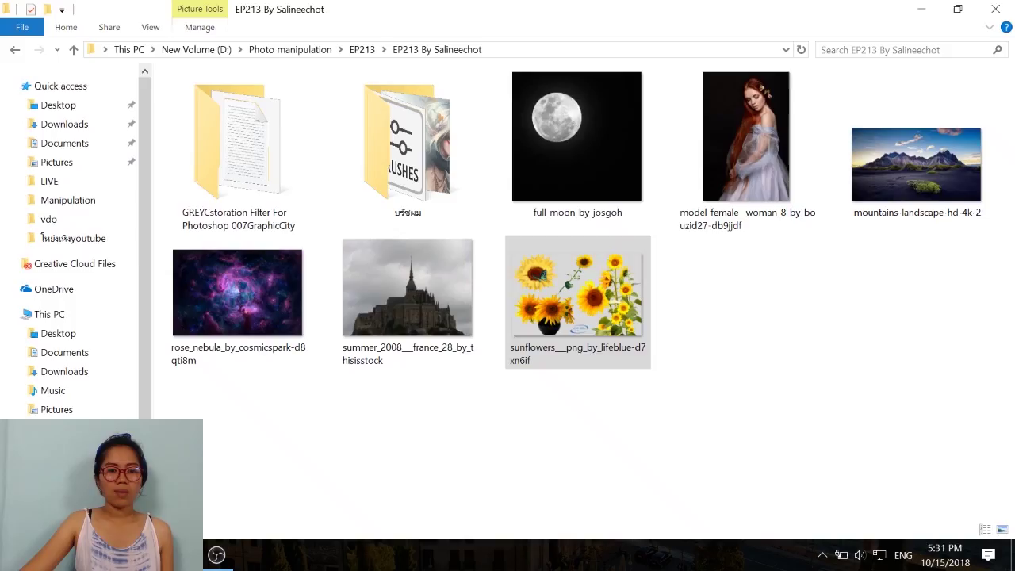
double_click(394, 174)
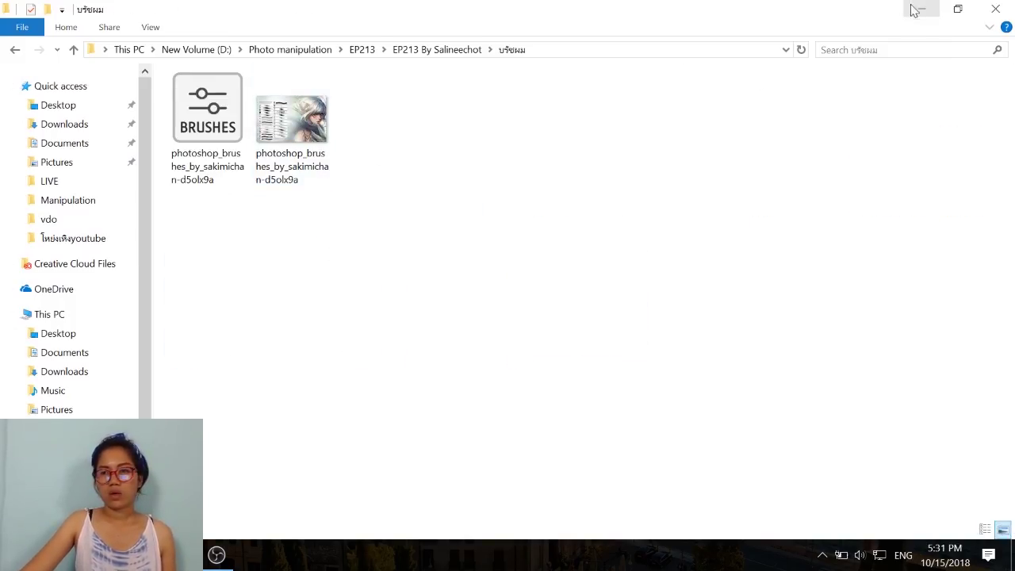
click(917, 9)
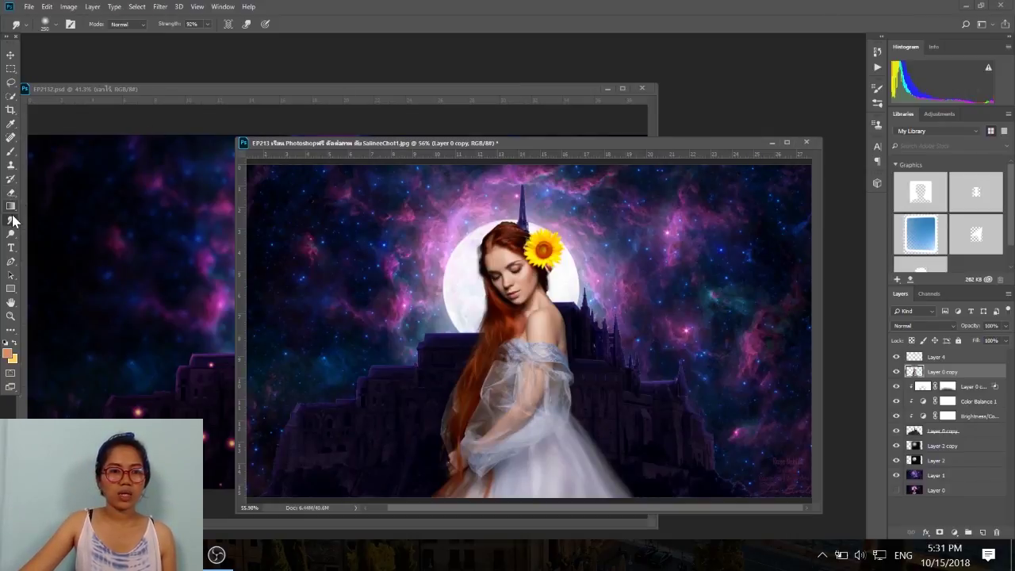
Start Import Brushes from the Brush Preset picker's gear menu
click(11, 151)
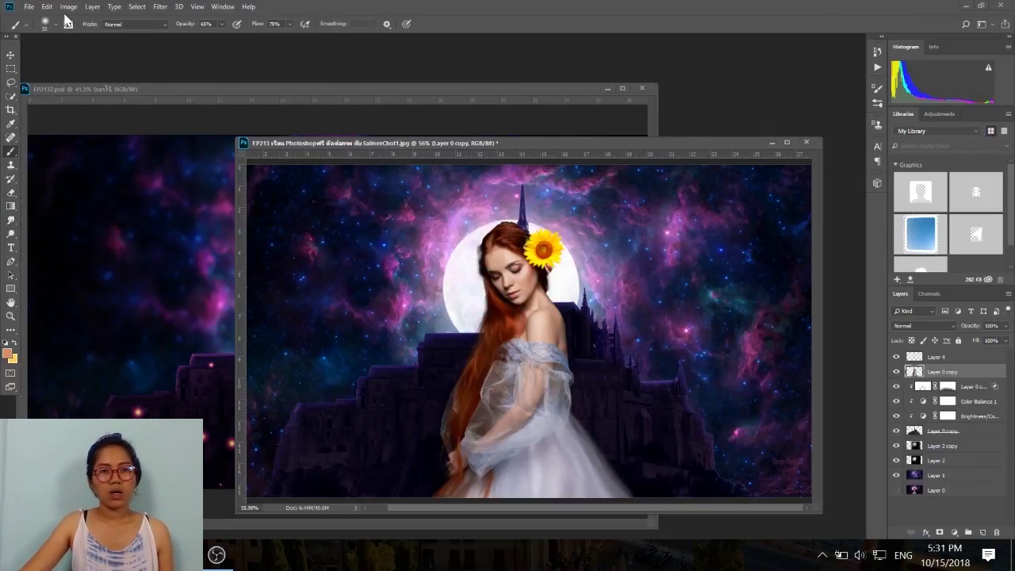
click(53, 25)
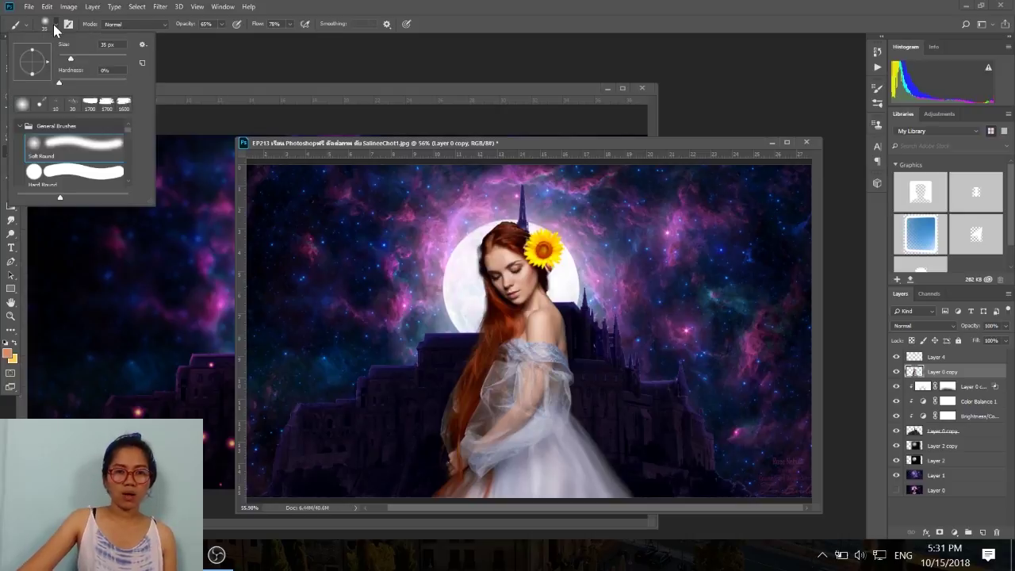
click(142, 45)
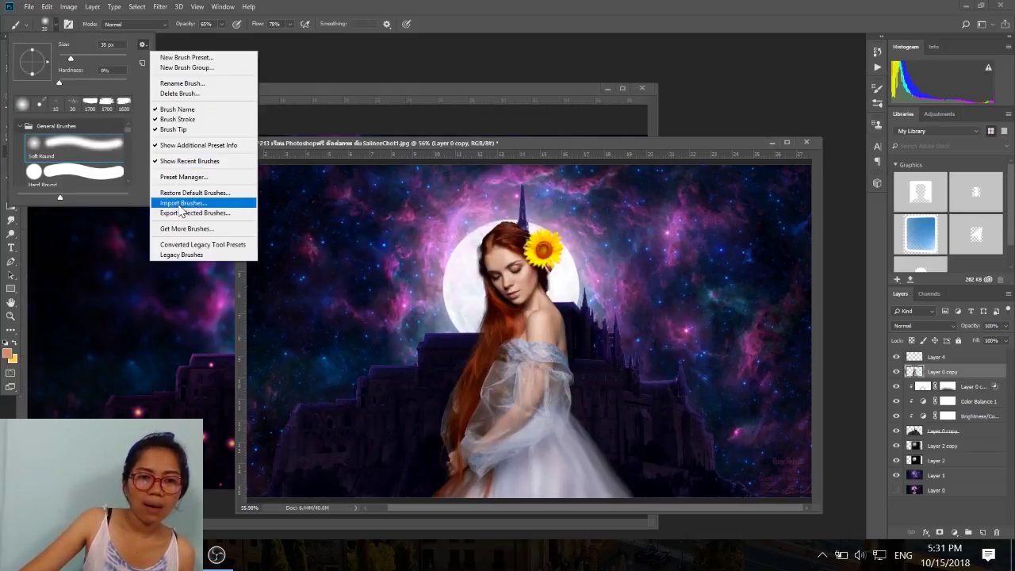
click(181, 204)
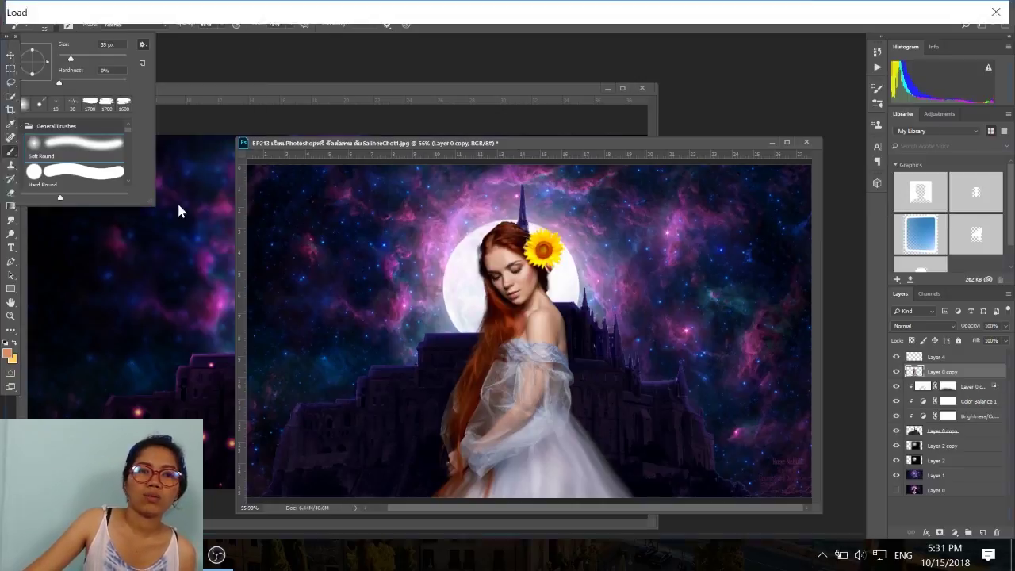
Browse D: to EP213 By Salineechot's บรัชผม folder and load the sakimichan brush file
scroll(97, 396, down, 2)
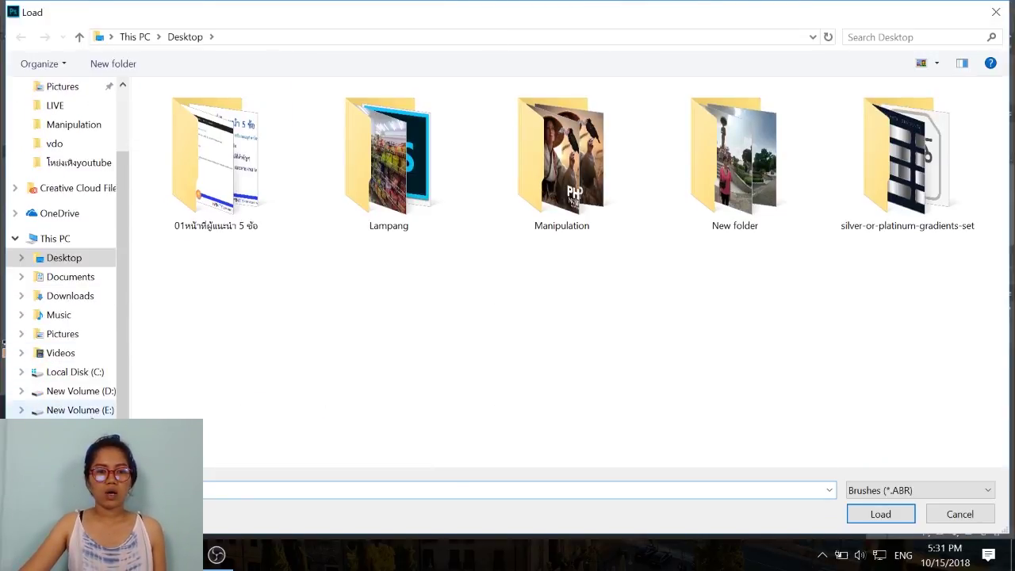
click(97, 396)
double_click(897, 159)
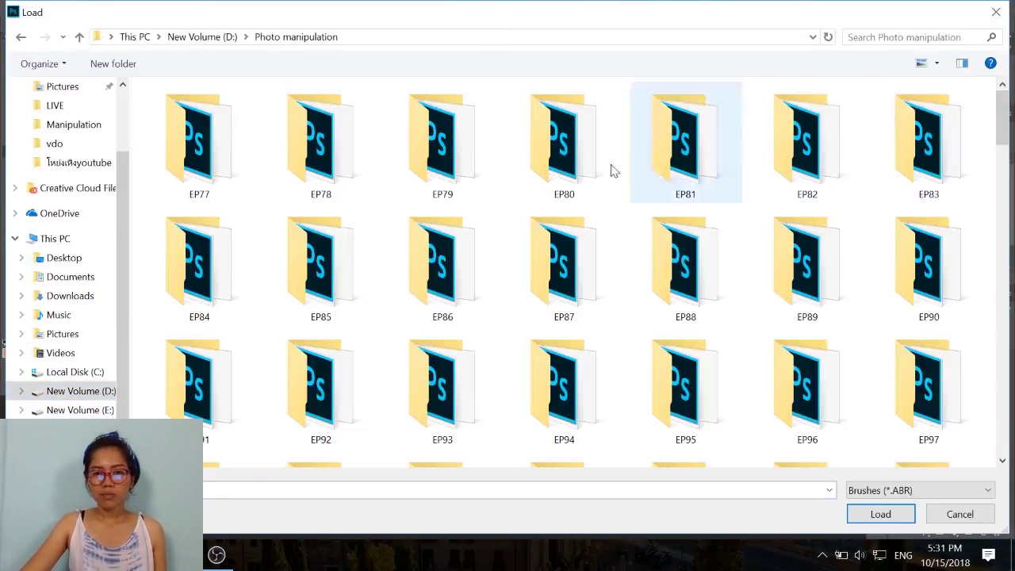
scroll(500, 251, down, 3)
scroll(507, 247, down, 10)
scroll(517, 242, down, 6)
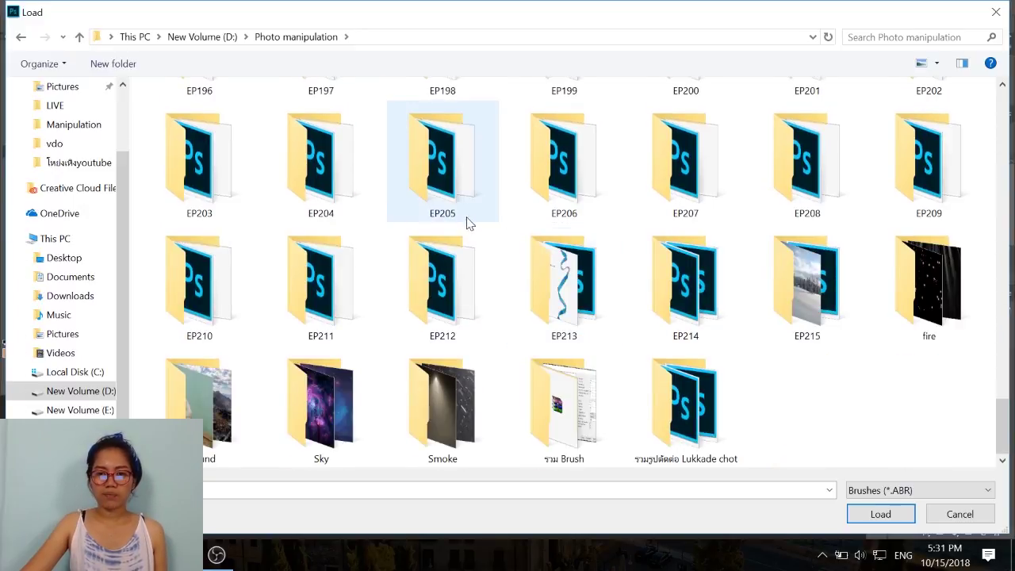
double_click(569, 300)
double_click(183, 123)
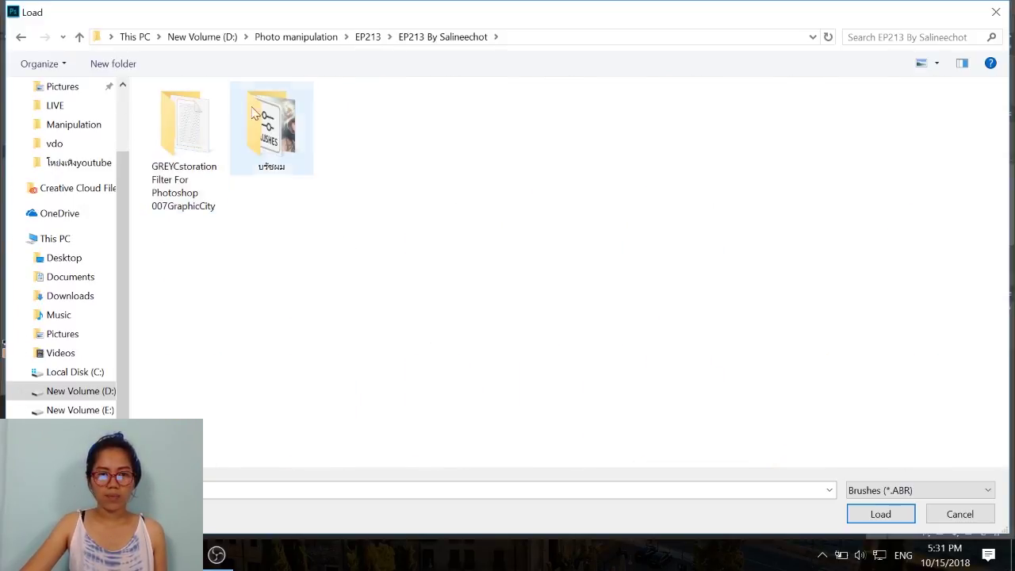
double_click(258, 116)
click(185, 123)
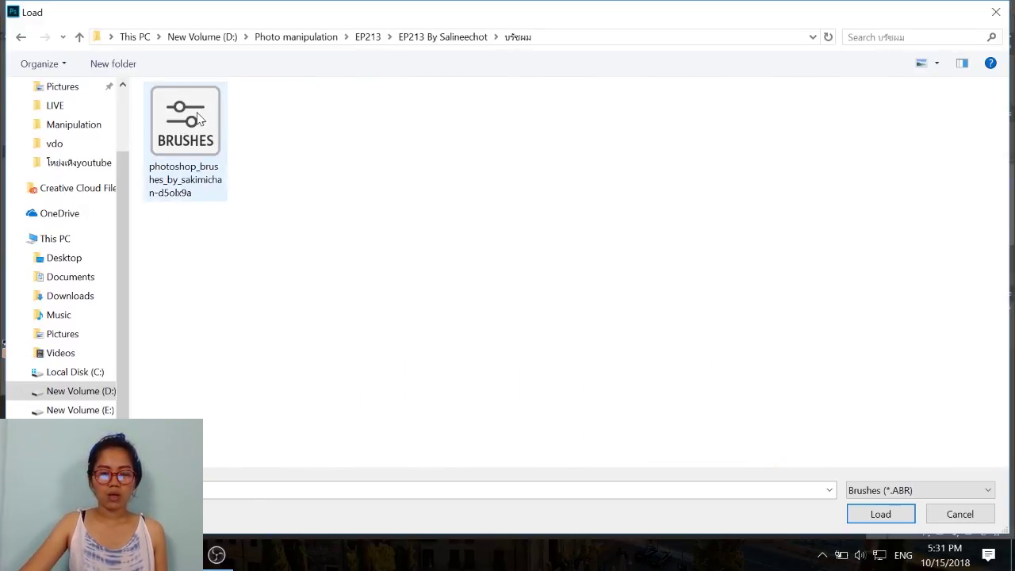
click(881, 514)
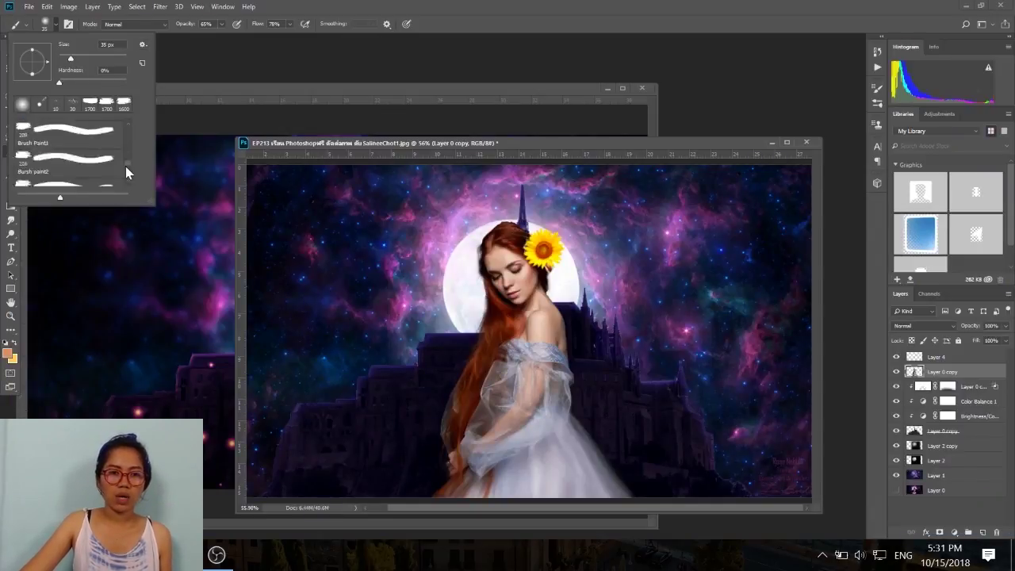
Expand the newly loaded brush set and select Freckle_Brush
drag(124, 131, 124, 188)
click(19, 179)
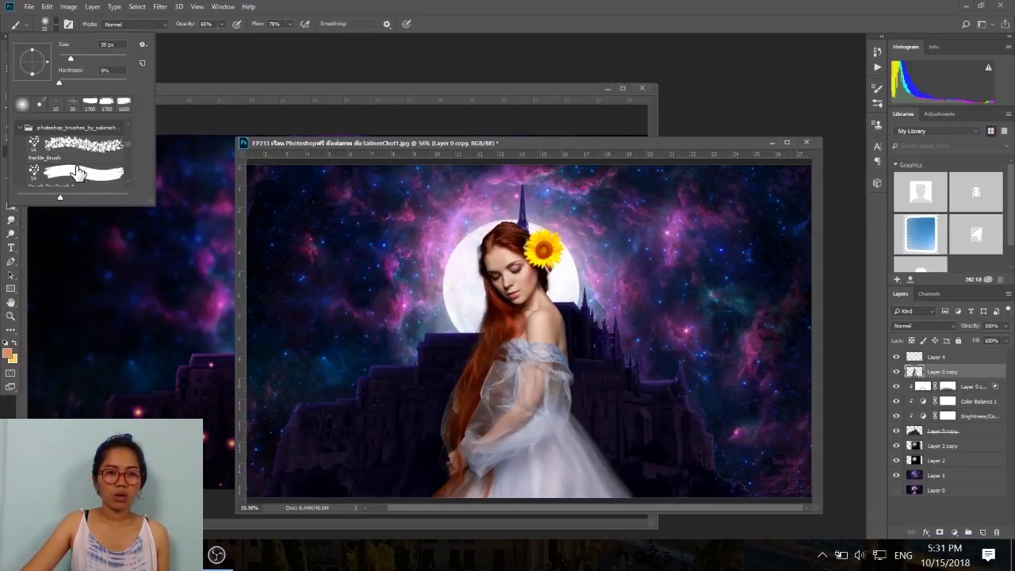
click(35, 145)
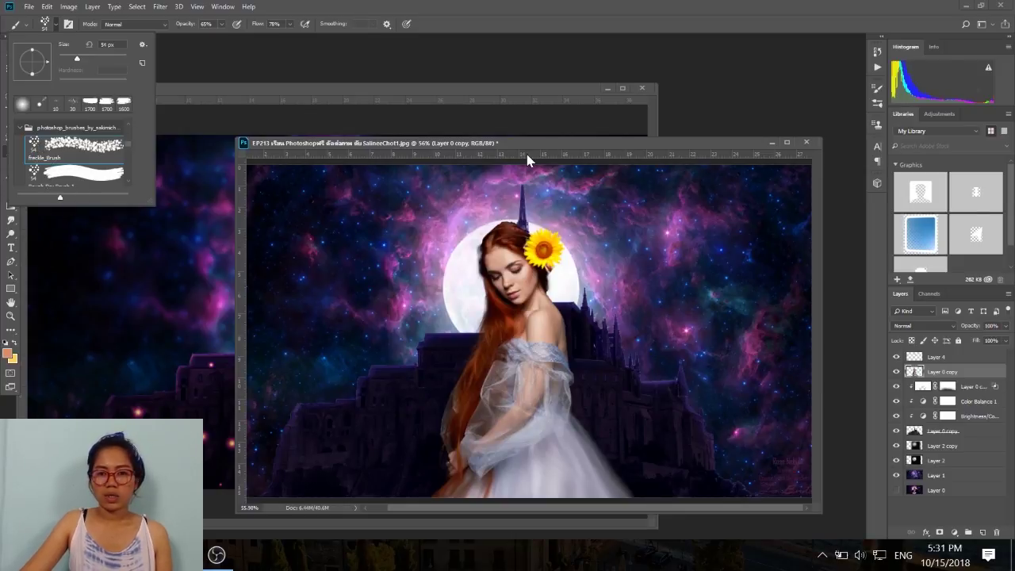
Zoom into her face and sample the dark reddish-brown hair colour
key(Escape)
scroll(476, 256, up, 4)
scroll(475, 254, up, 1)
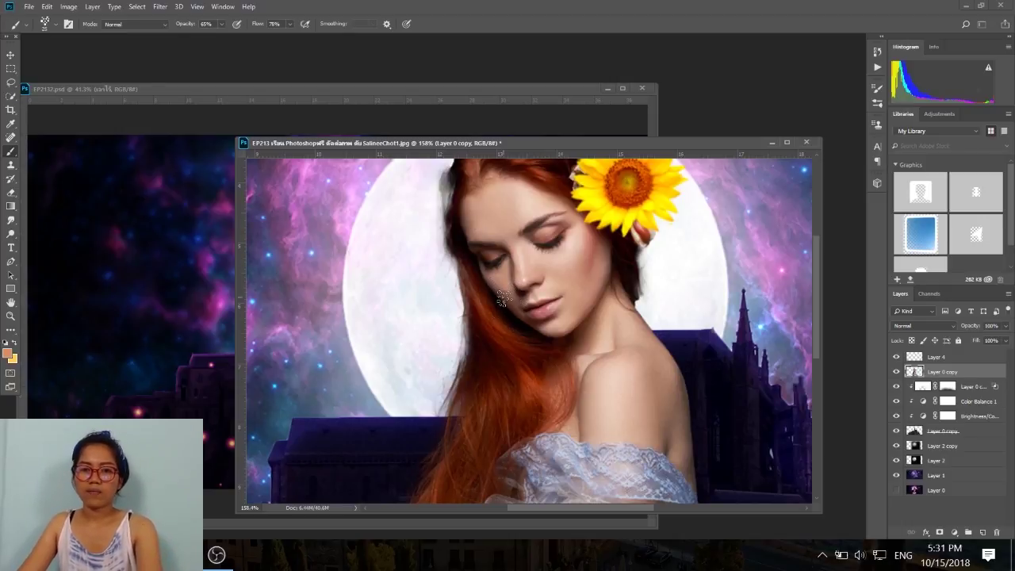
scroll(474, 276, down, 2)
scroll(471, 275, down, 1)
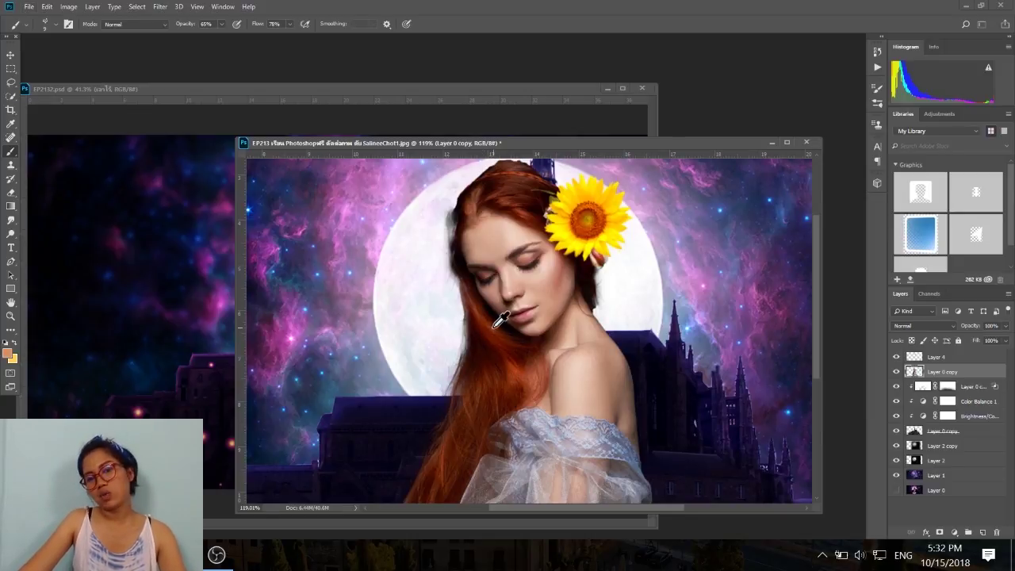
alt+click(489, 327)
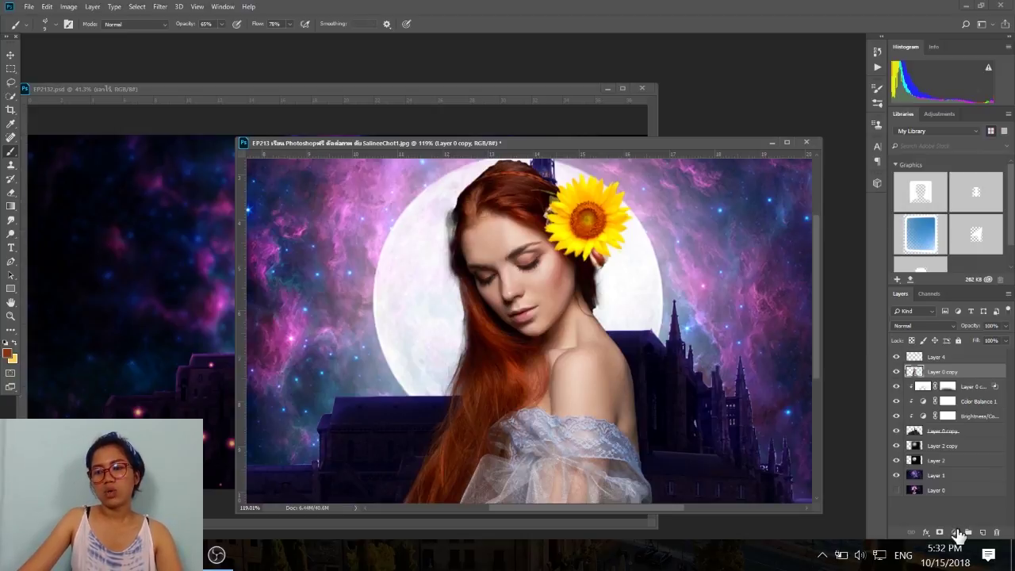
Add an empty Layer 5 above Layer 0 copy and browse the brush preset list
click(983, 532)
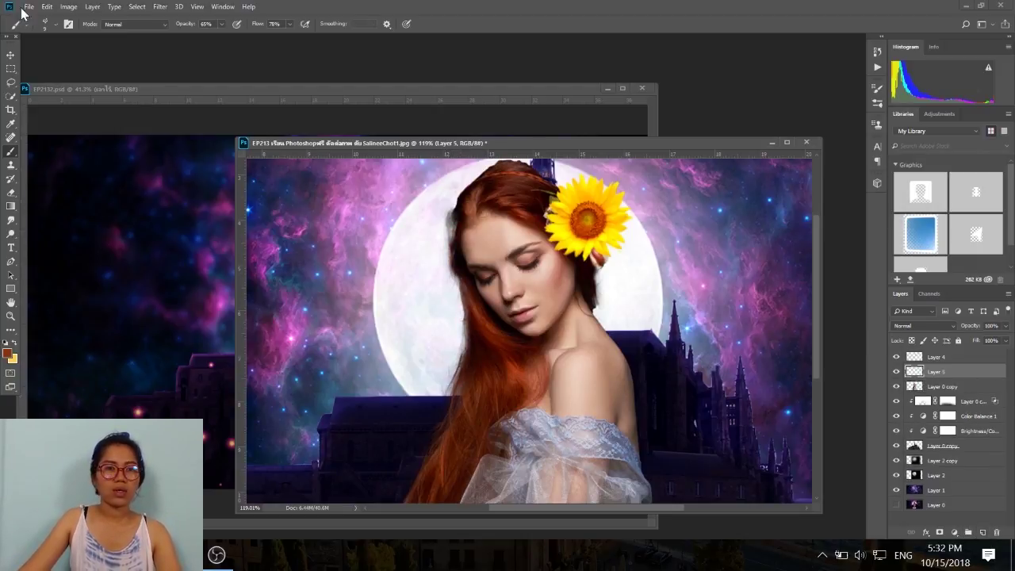
click(54, 25)
scroll(51, 165, down, 2)
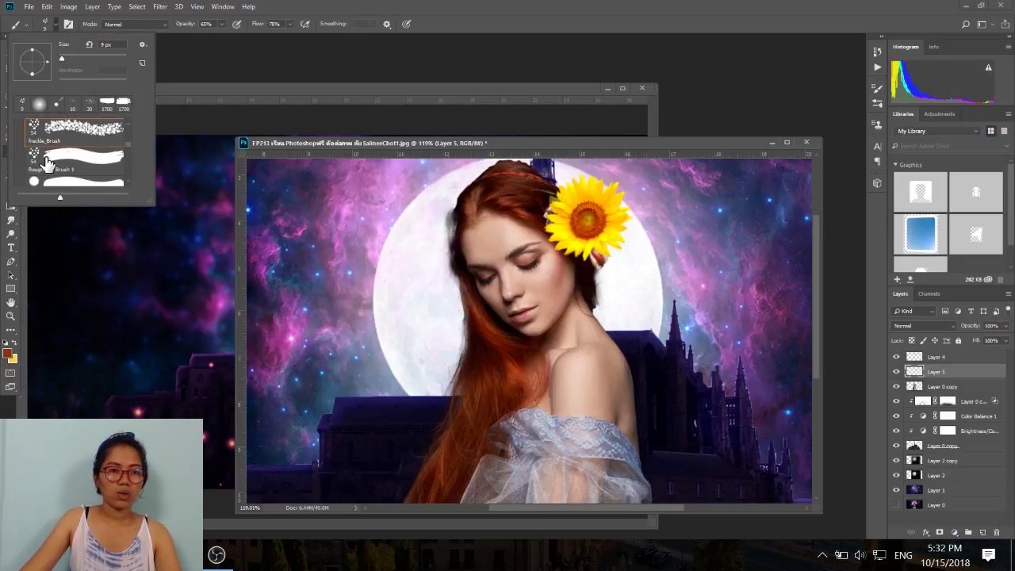
scroll(51, 165, down, 2)
scroll(51, 165, down, 2)
scroll(51, 165, down, 2)
scroll(51, 165, down, 2)
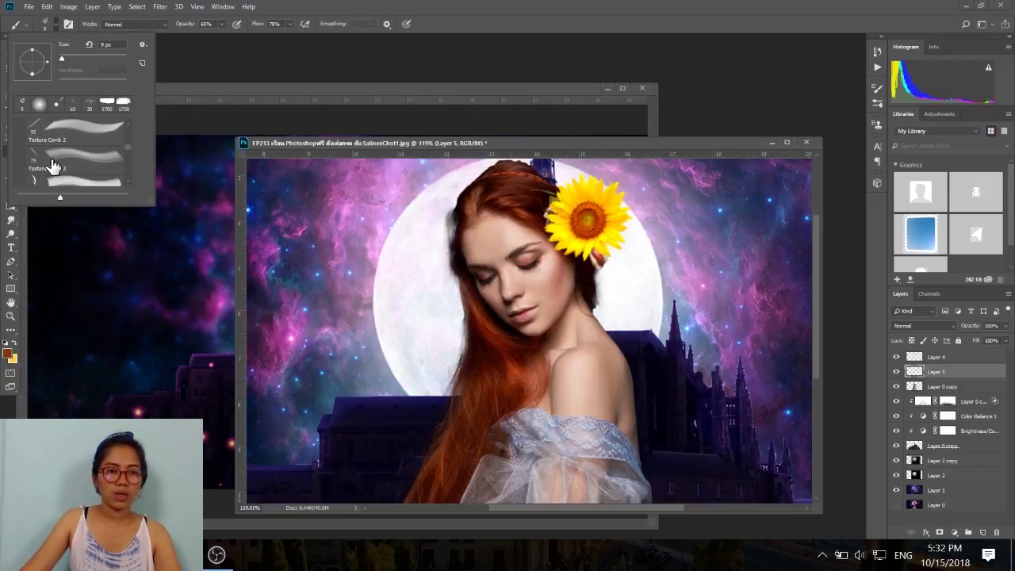
scroll(50, 165, down, 2)
scroll(50, 165, down, 2)
scroll(51, 165, down, 2)
scroll(51, 165, down, 2)
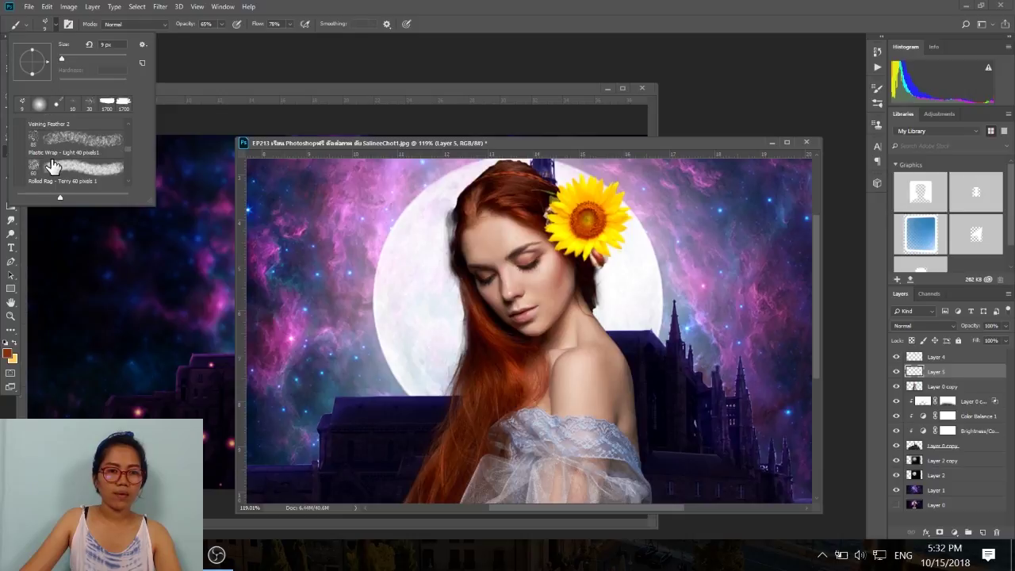
scroll(53, 165, down, 2)
scroll(57, 165, down, 2)
scroll(57, 165, down, 2)
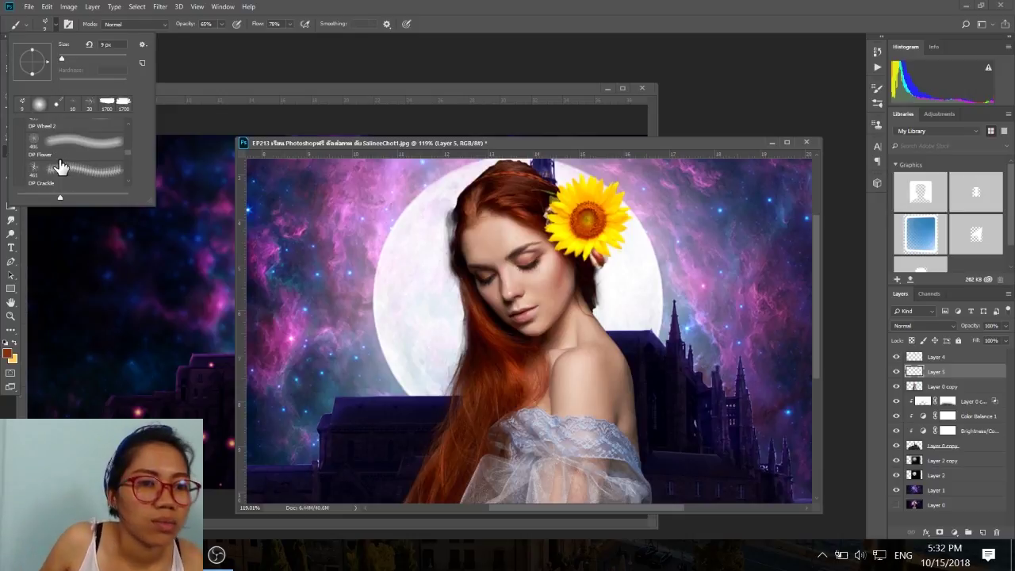
scroll(61, 165, down, 2)
scroll(65, 172, down, 2)
scroll(65, 172, down, 2)
scroll(72, 167, down, 2)
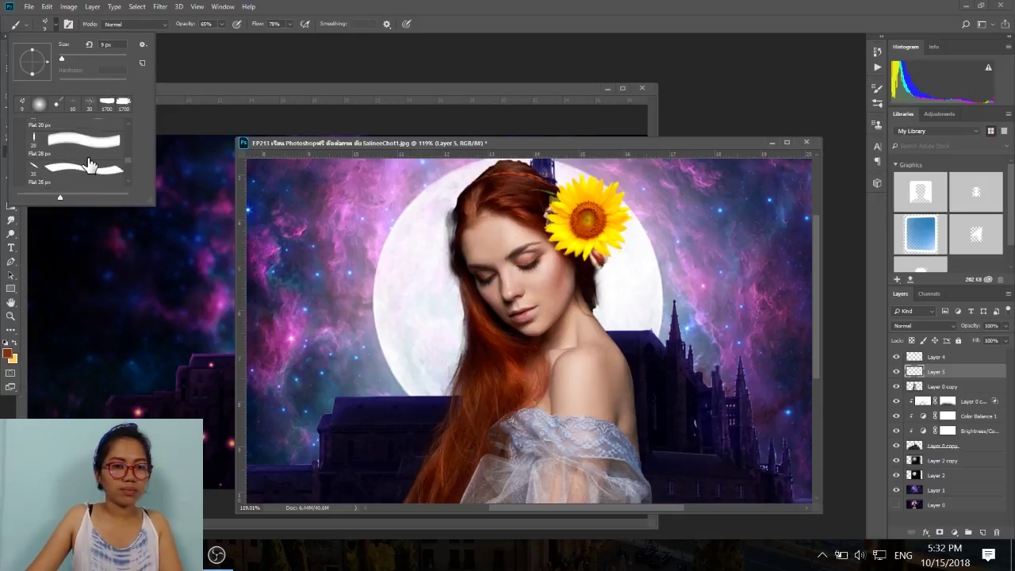
scroll(127, 156, down, 2)
drag(130, 178, 129, 125)
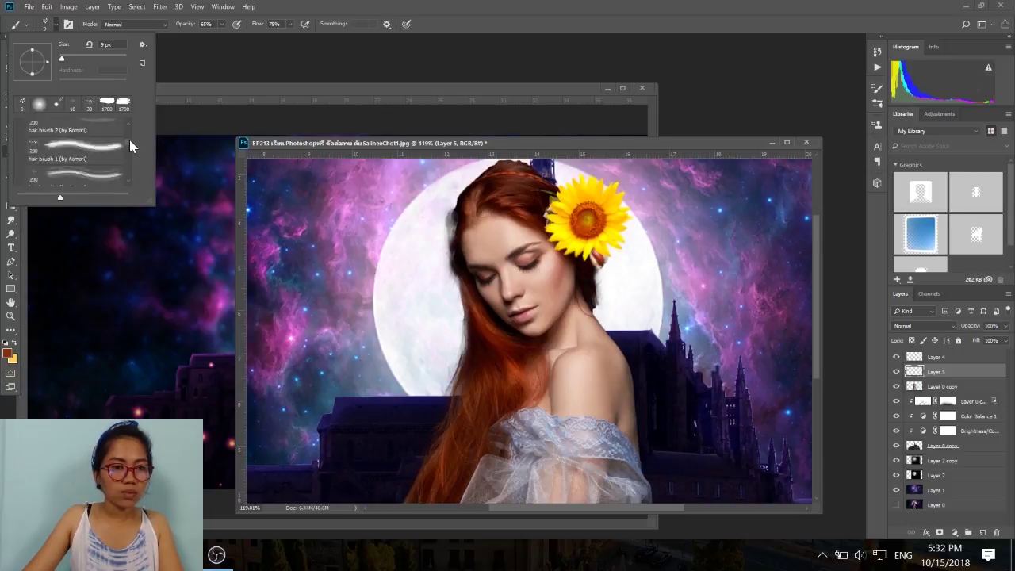
scroll(62, 149, down, 2)
scroll(61, 148, down, 2)
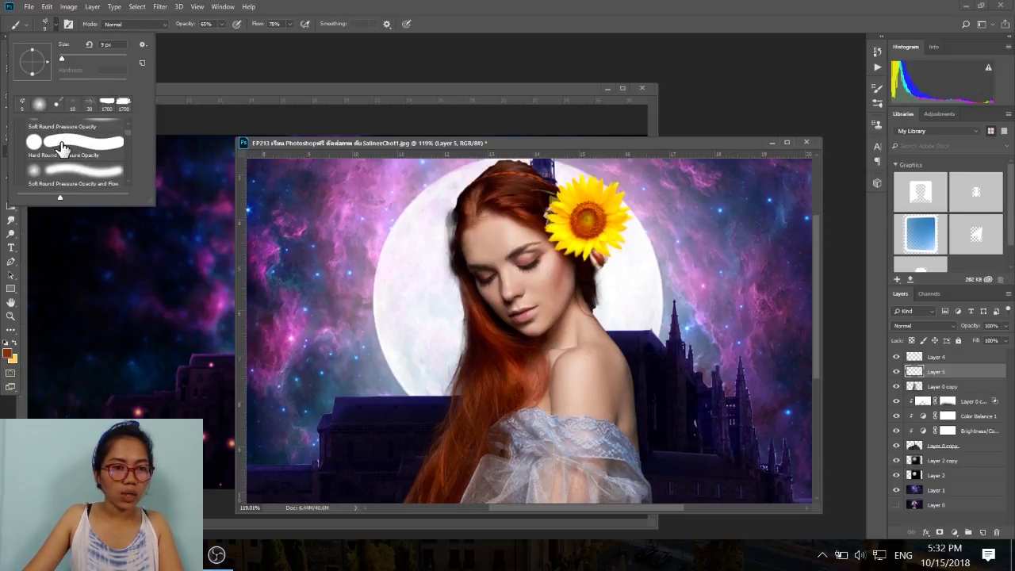
scroll(62, 148, down, 2)
scroll(62, 149, down, 1)
Expand Wet Media Brushes and select the 'rough' brush preset for hair strands
click(62, 148)
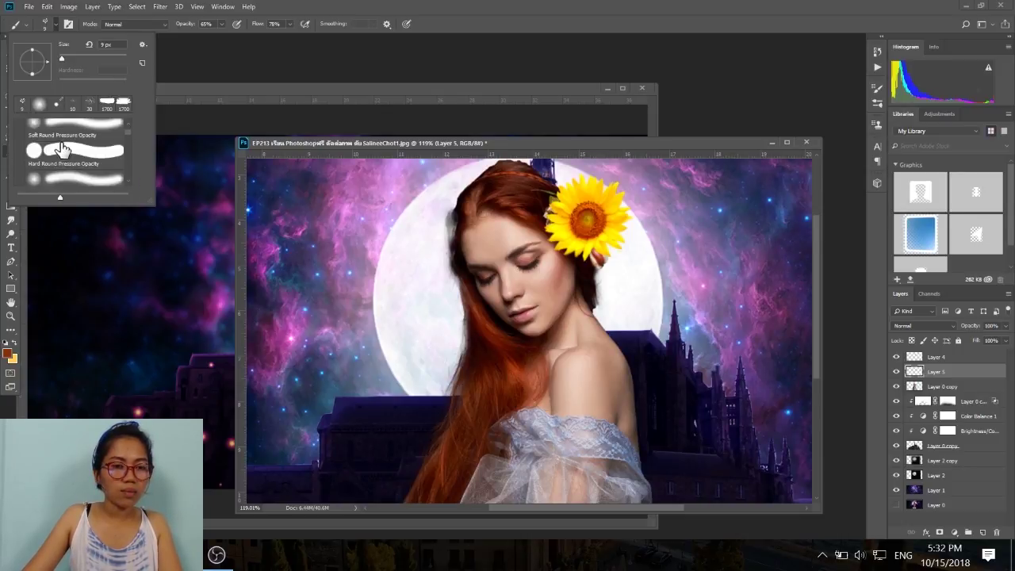
scroll(63, 150, down, 2)
scroll(130, 172, down, 2)
scroll(128, 183, up, 2)
scroll(103, 184, up, 2)
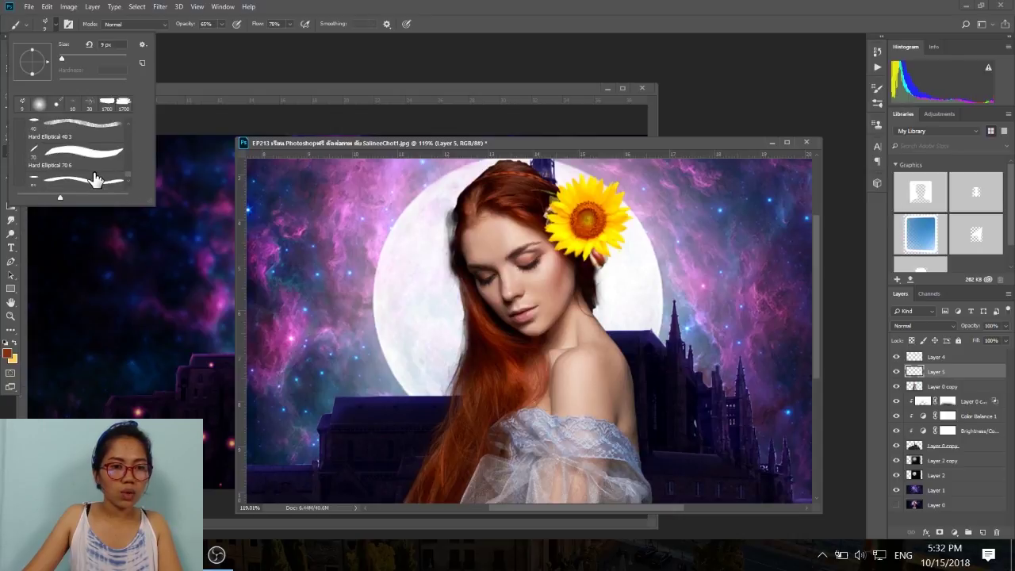
scroll(87, 182, up, 2)
scroll(80, 181, up, 2)
scroll(76, 179, down, 2)
scroll(72, 178, down, 2)
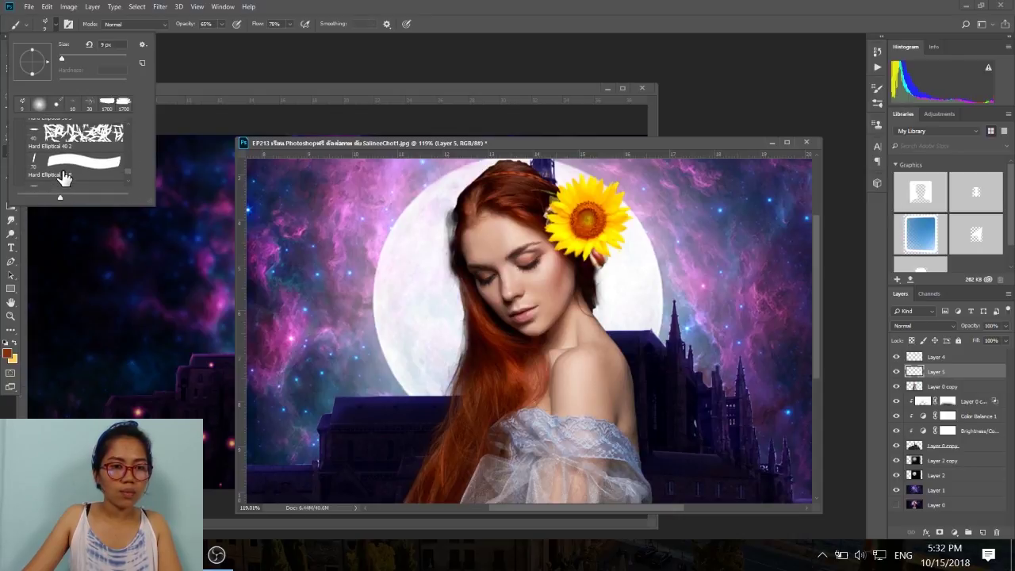
scroll(67, 176, down, 2)
scroll(62, 174, down, 2)
scroll(59, 175, up, 1)
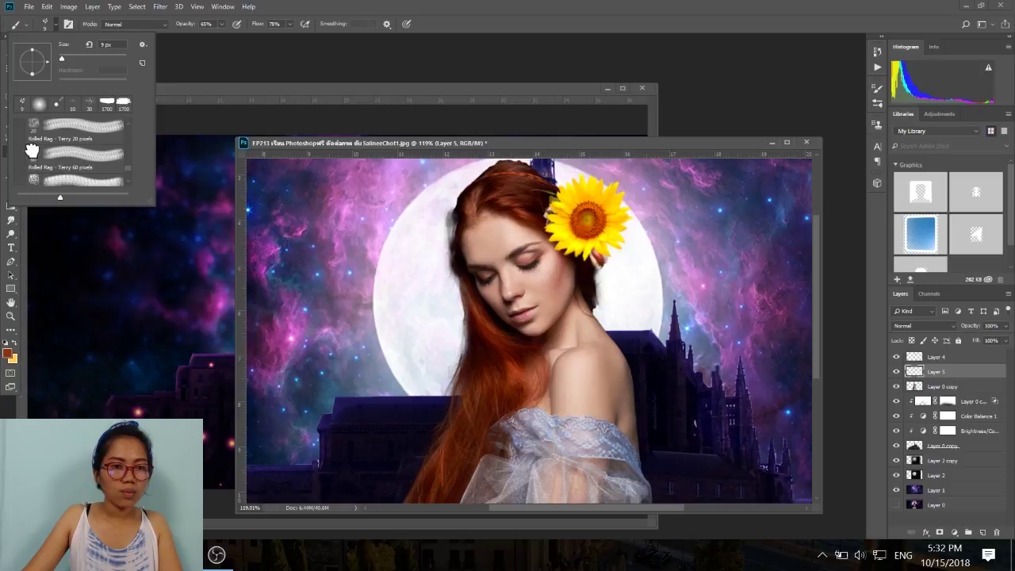
click(32, 150)
scroll(73, 165, up, 1)
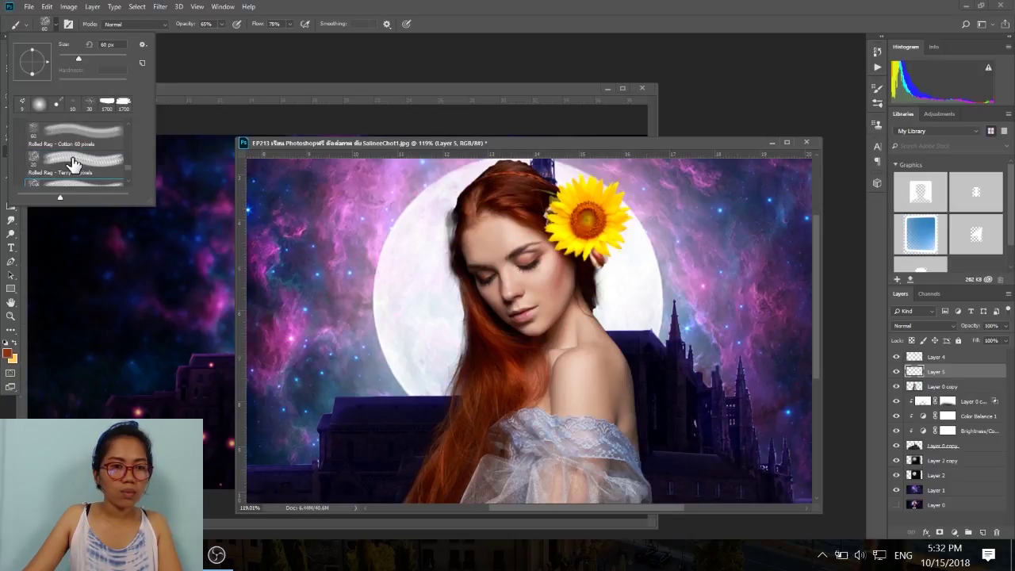
scroll(73, 165, down, 2)
scroll(55, 163, down, 1)
click(36, 159)
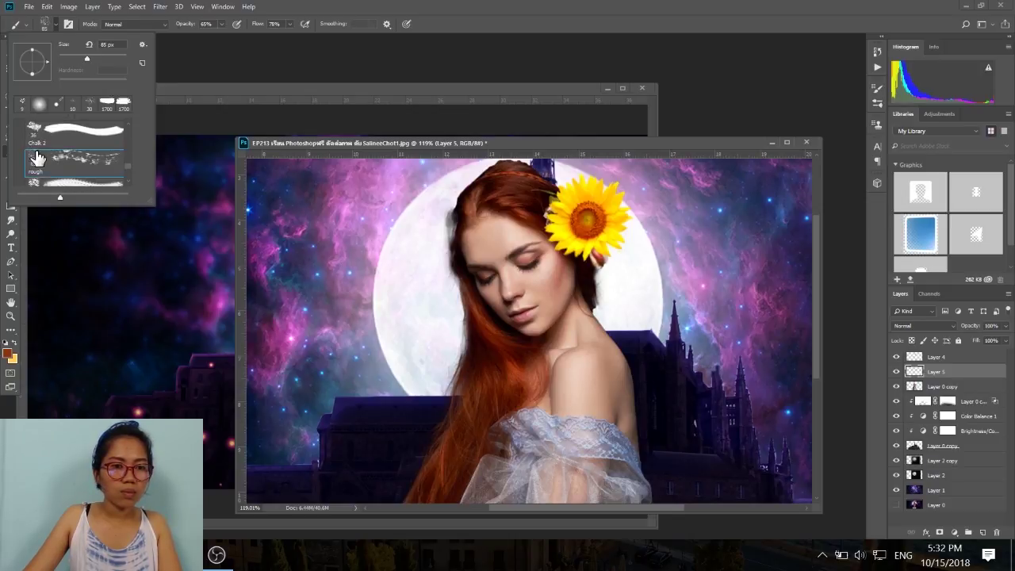
scroll(37, 161, down, 2)
scroll(38, 166, down, 1)
scroll(35, 173, down, 1)
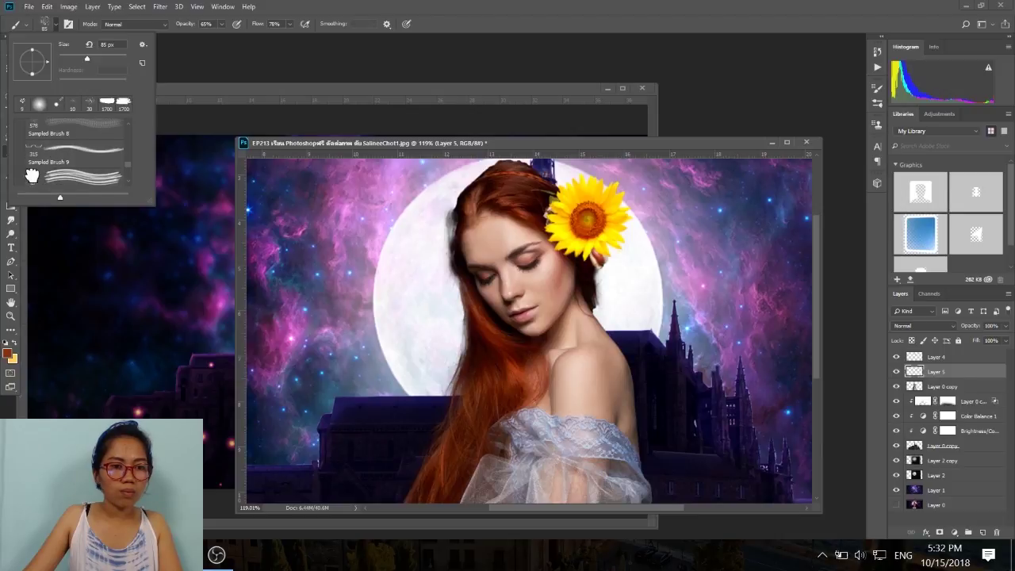
scroll(32, 174, down, 1)
Paint two trial strands along the hair edge on Layer 5 and undo both
double_click(34, 168)
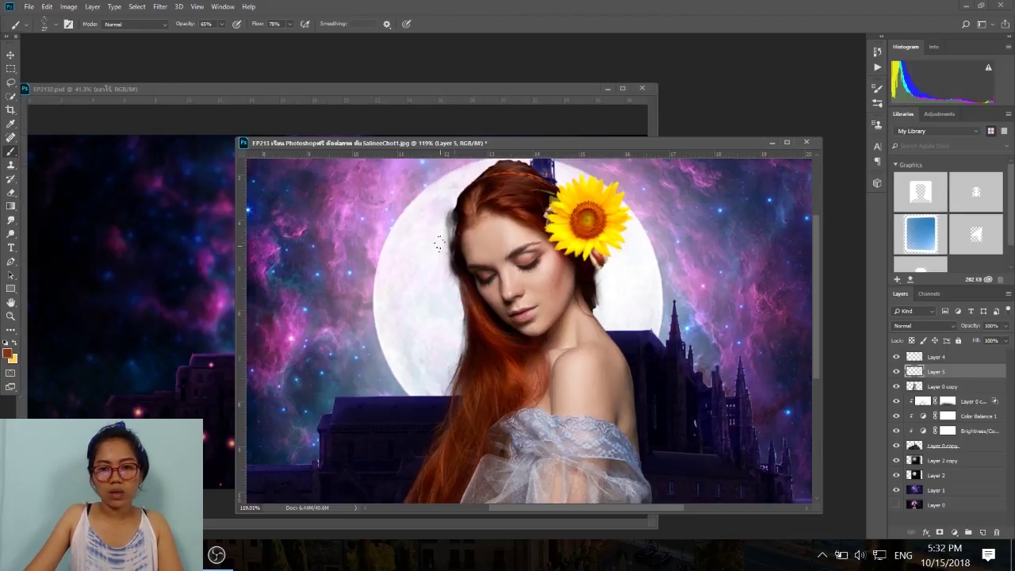
drag(439, 244, 446, 377)
key(ctrl+z)
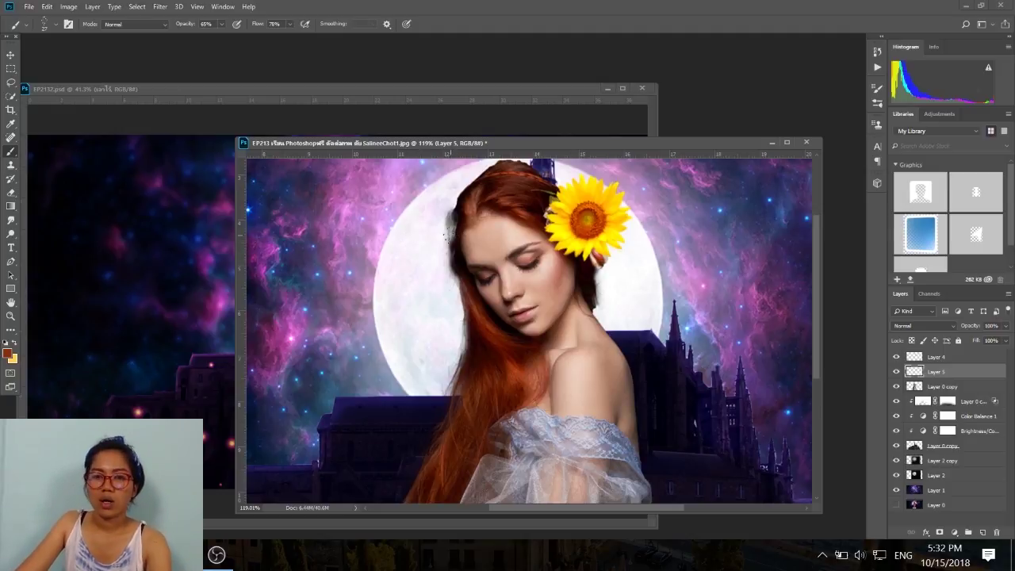
drag(447, 233, 449, 387)
key(ctrl+z)
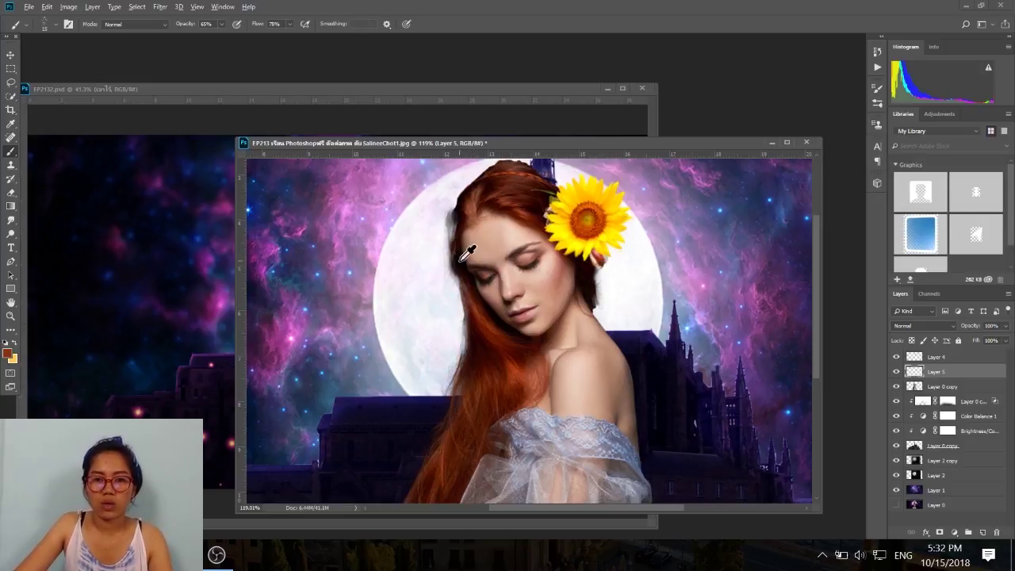
Sample a darker hair colour, paint dark strands down the left hair edge, then resample reddish-brown
alt+click(459, 258)
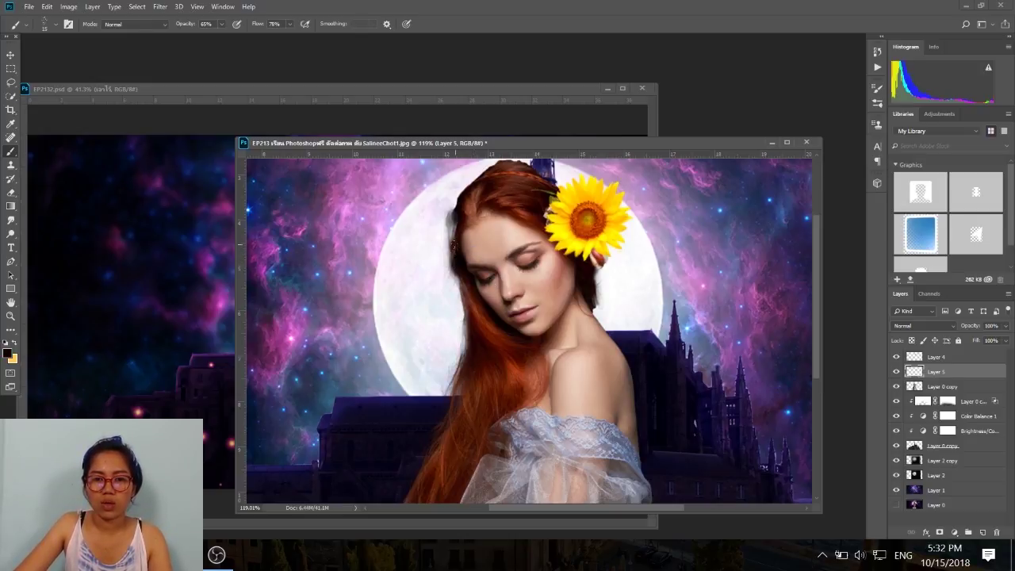
drag(458, 303, 449, 410)
mouse_move(454, 287)
mouse_down()
mouse_move(459, 275)
mouse_move(434, 371)
mouse_up()
key(ctrl+z)
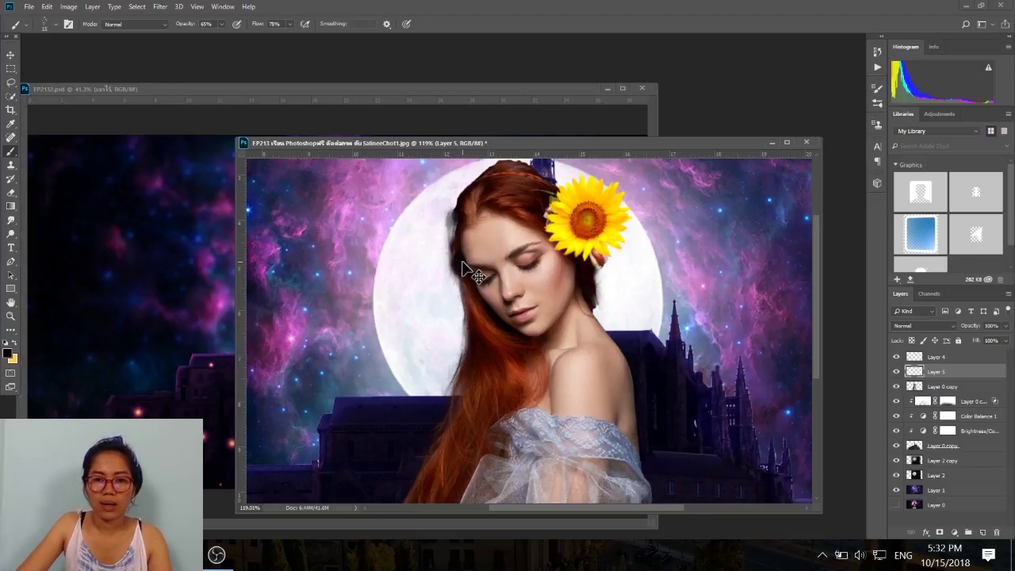
mouse_move(457, 274)
mouse_down()
mouse_move(460, 349)
mouse_move(438, 393)
mouse_up()
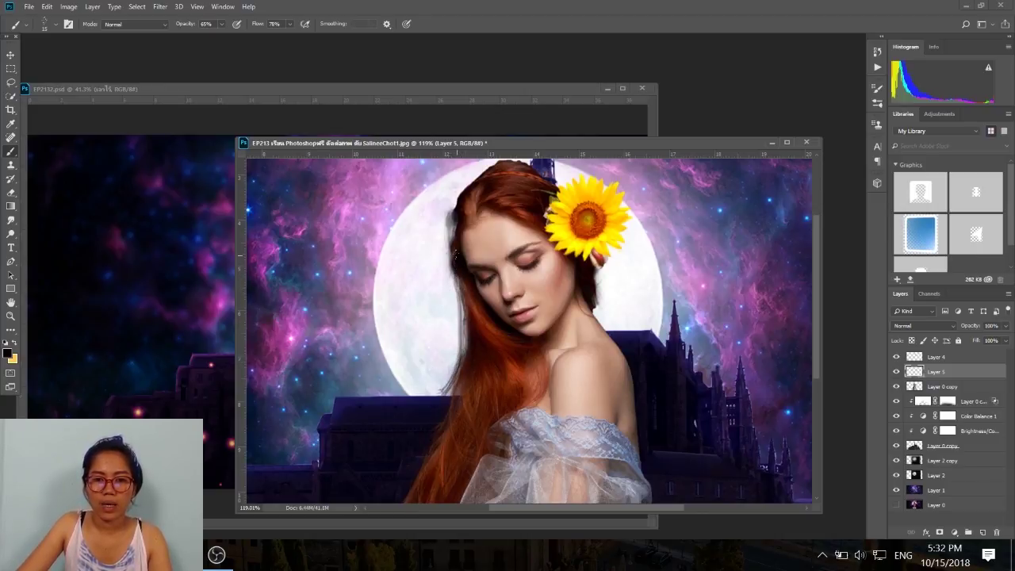
drag(460, 278, 446, 398)
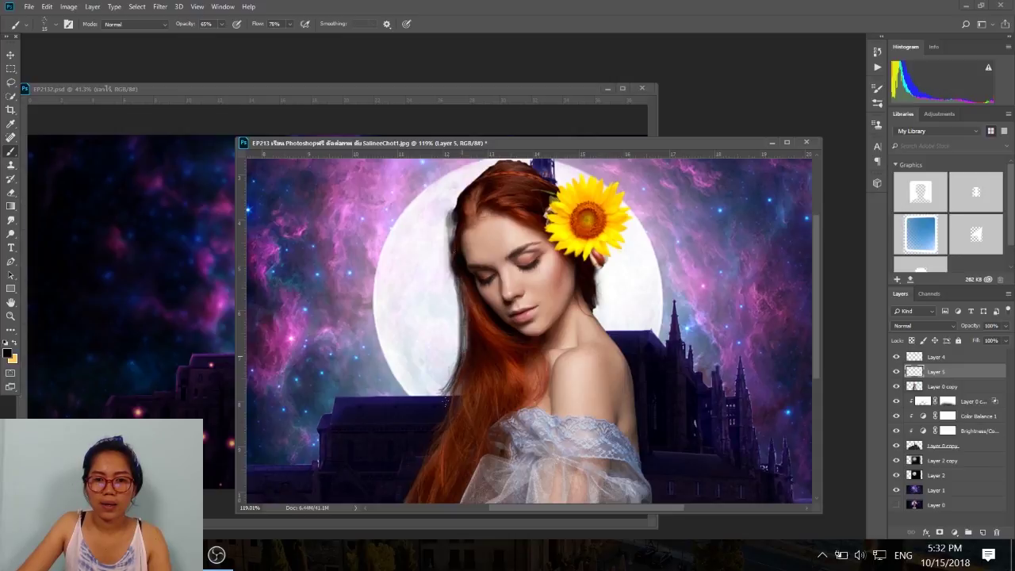
alt+click(468, 284)
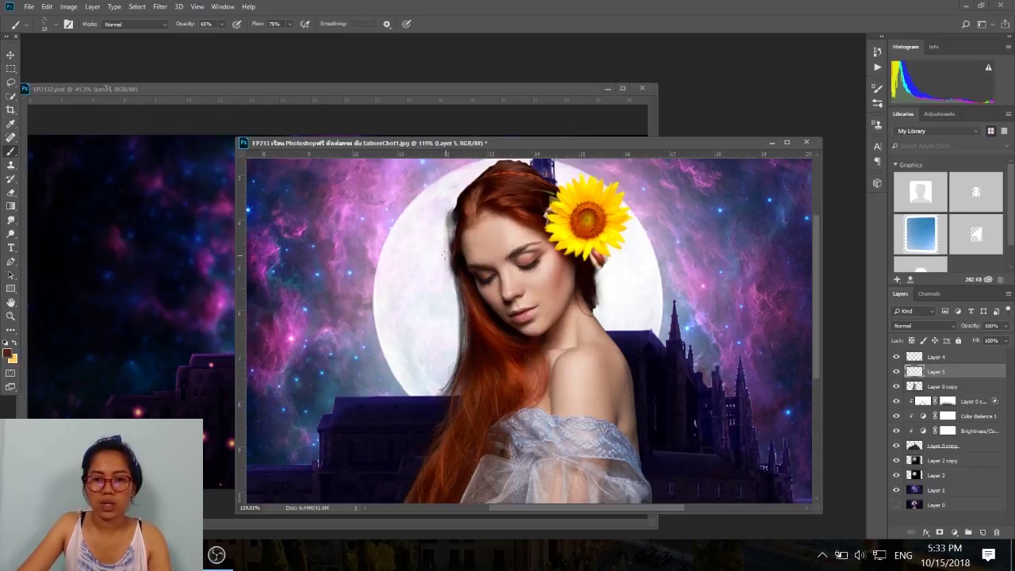
alt+click(474, 314)
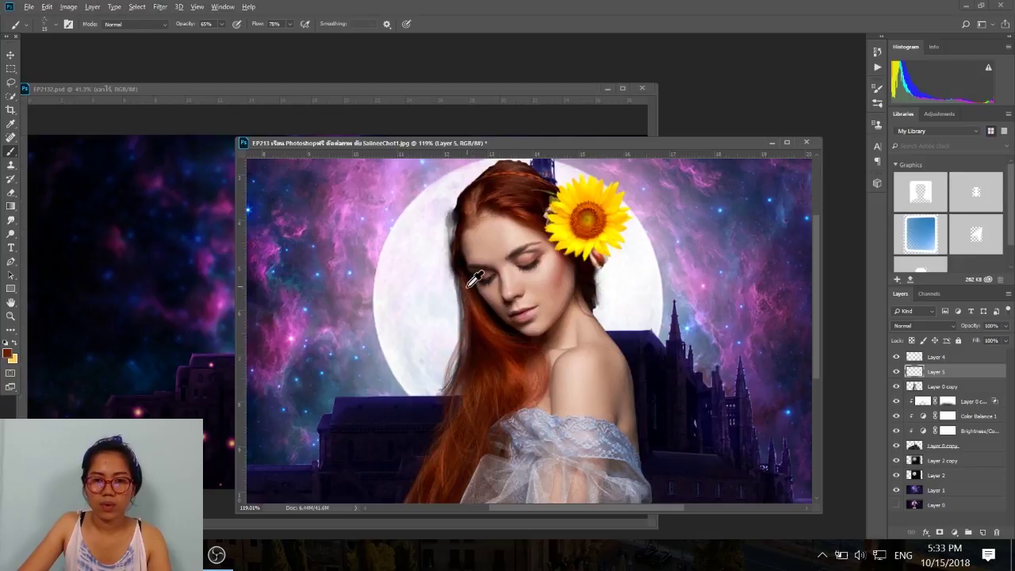
Sample the red hair colour and paint two faint strands up the left hair edge
scroll(429, 476, down, 3)
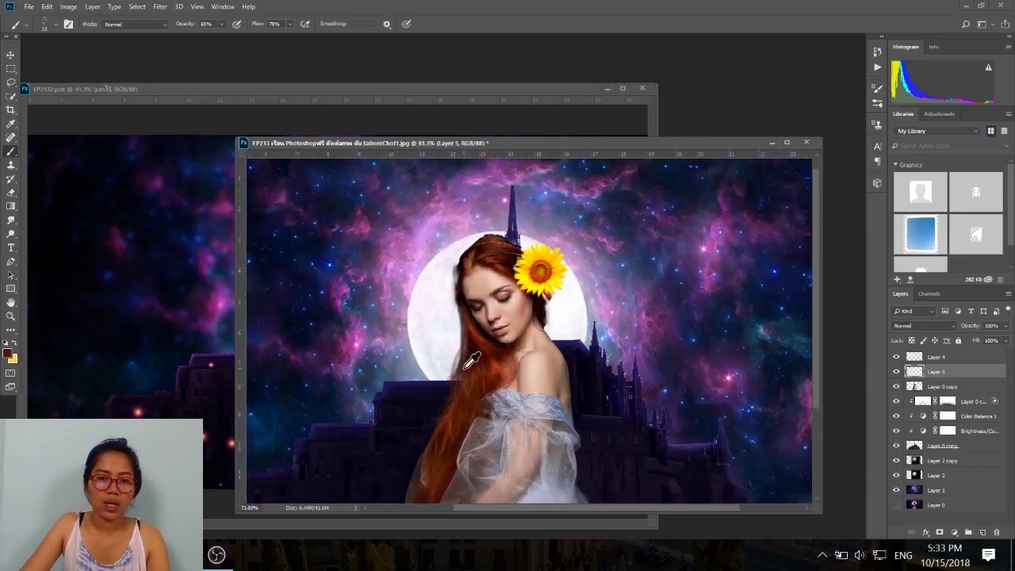
scroll(420, 476, down, 2)
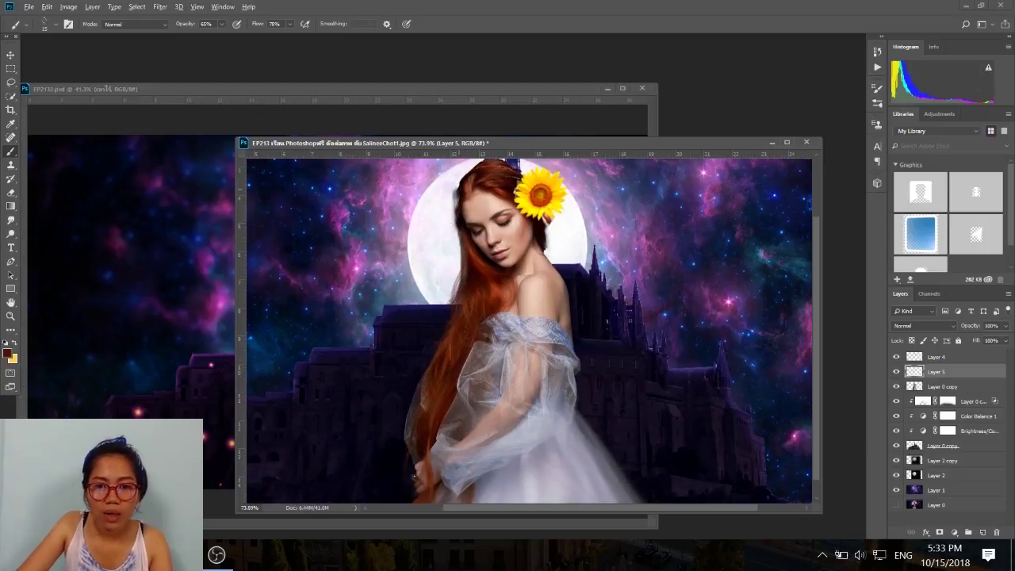
alt+click(461, 187)
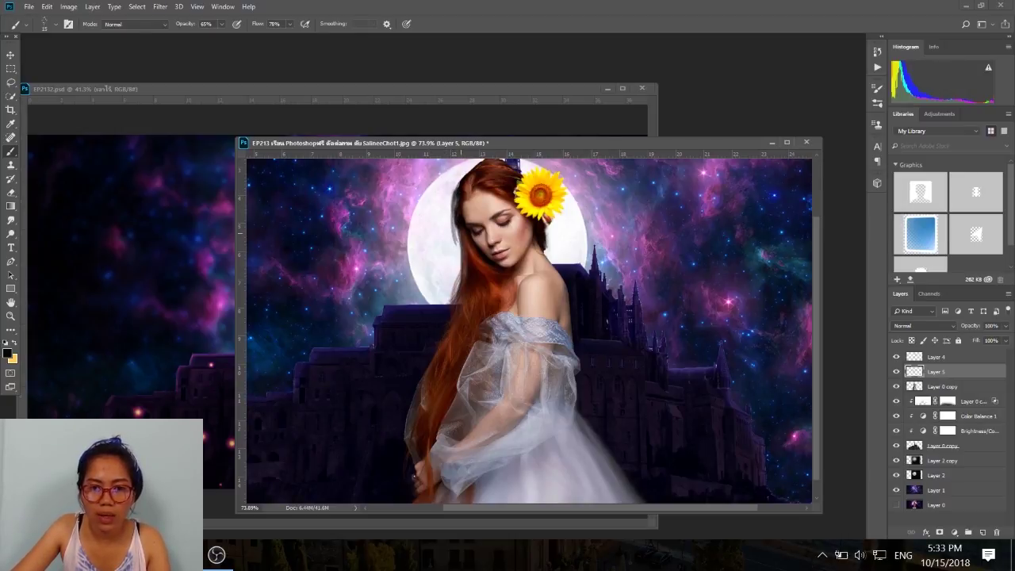
drag(470, 235, 464, 200)
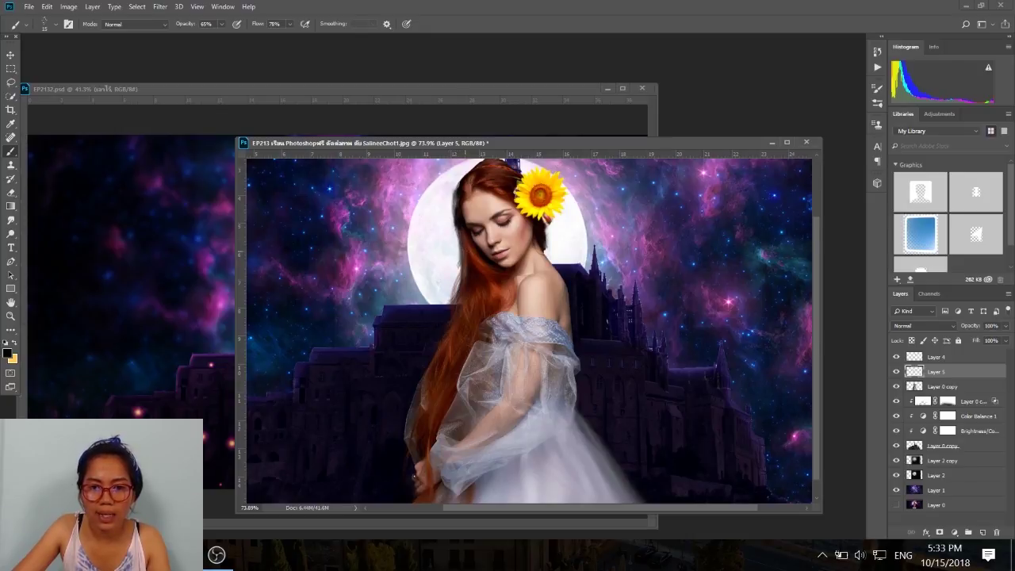
drag(476, 262, 468, 231)
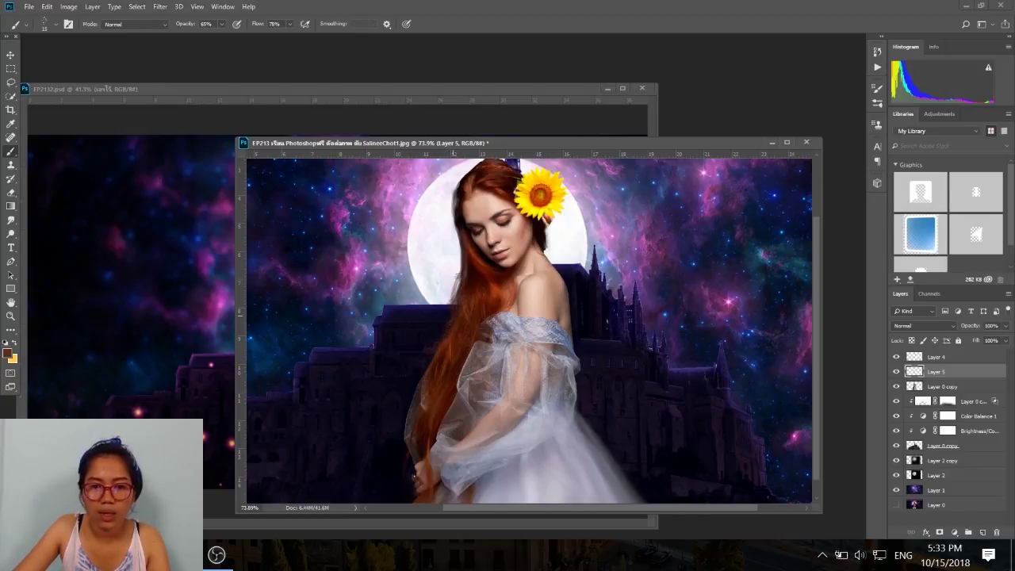
alt+scroll(425, 317, up, 3)
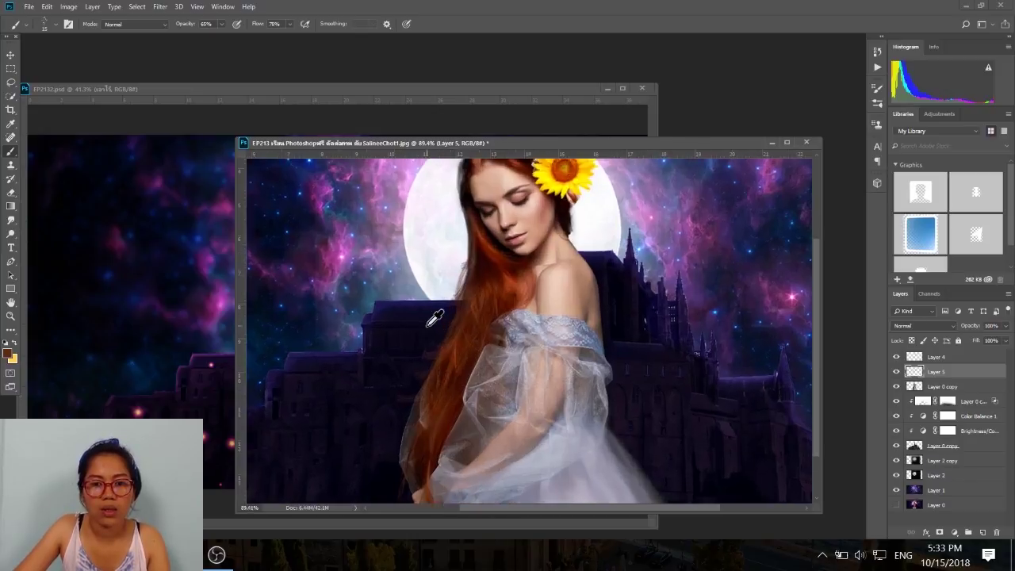
alt+scroll(424, 317, up, 1)
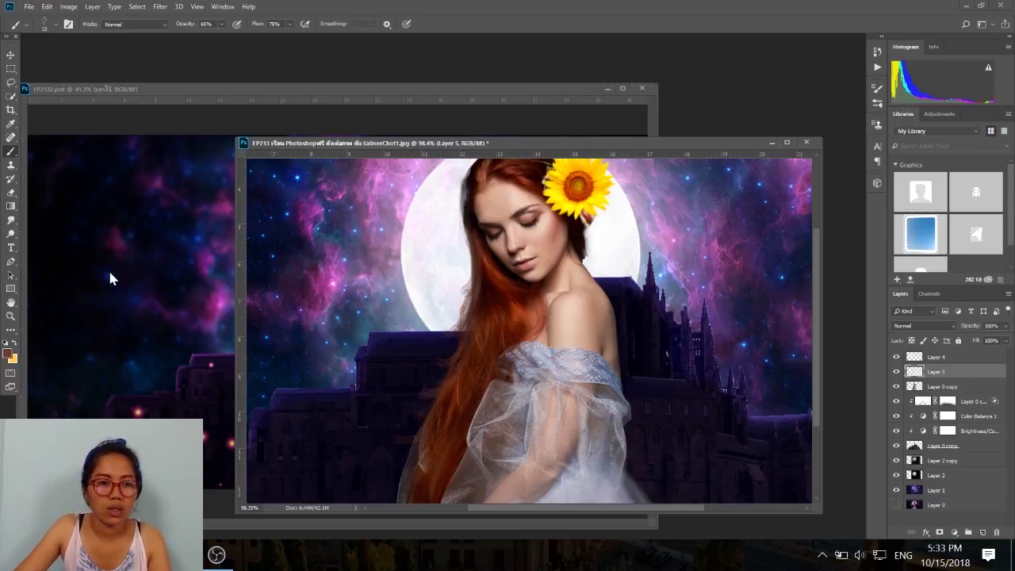
Switch to the Smudge tool with a 15 px brush to blend the painted strands
click(10, 222)
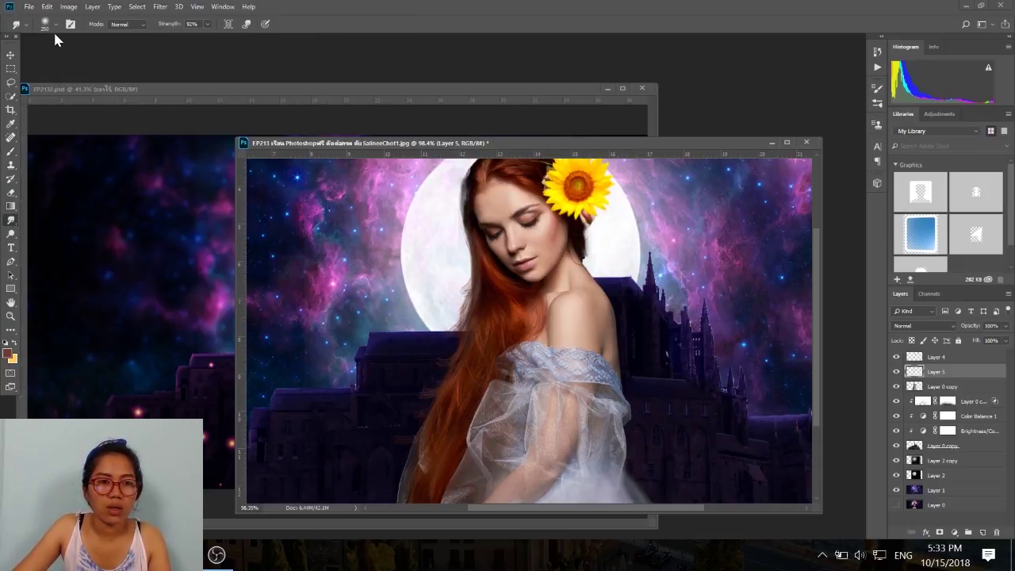
click(46, 24)
double_click(27, 106)
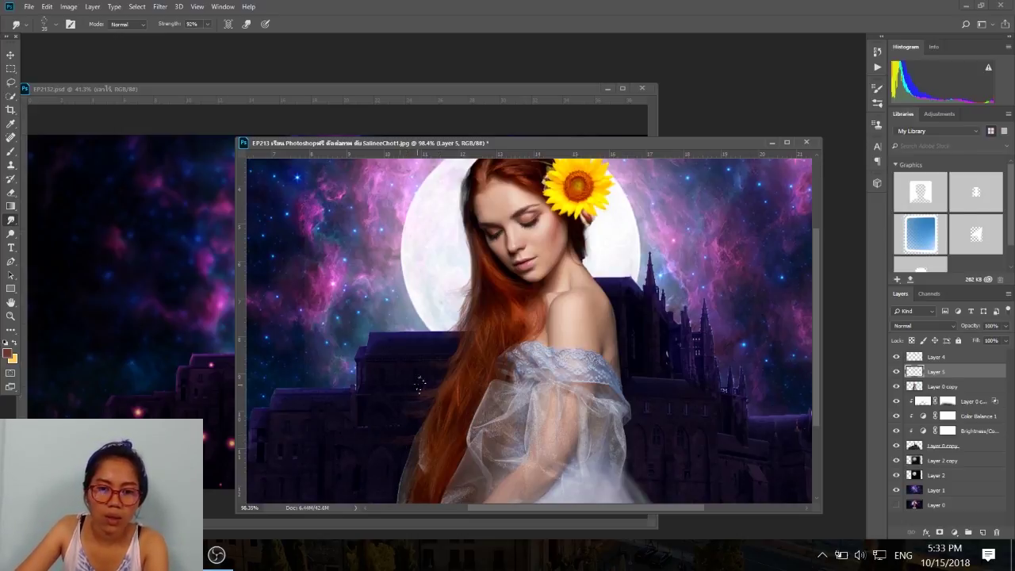
scroll(492, 357, down, 3)
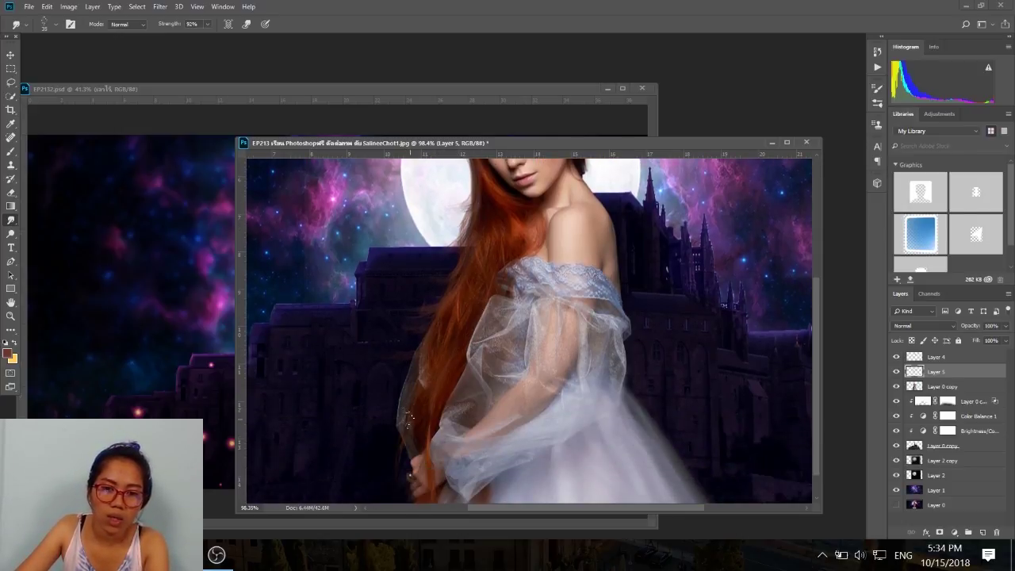
scroll(409, 417, up, 3)
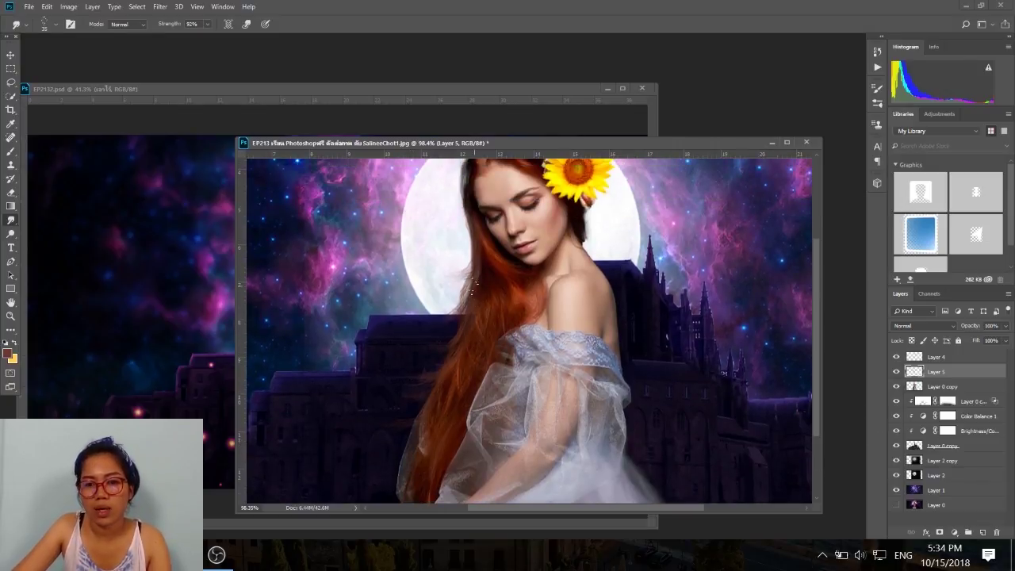
Hide Layer 5 to compare the hair without the added strands
click(896, 372)
scroll(615, 340, down, 3)
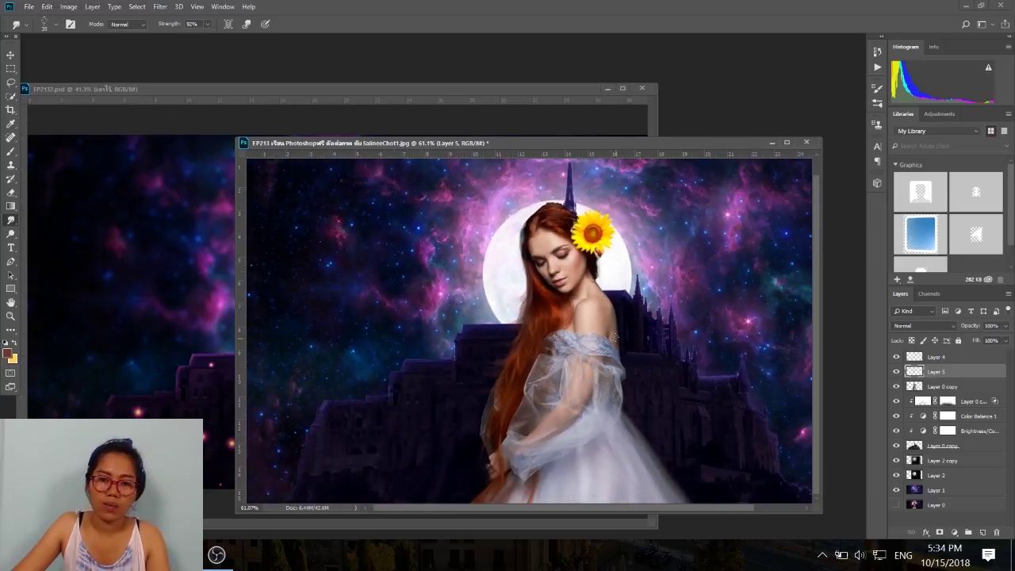
scroll(615, 340, down, 1)
scroll(615, 340, down, 1)
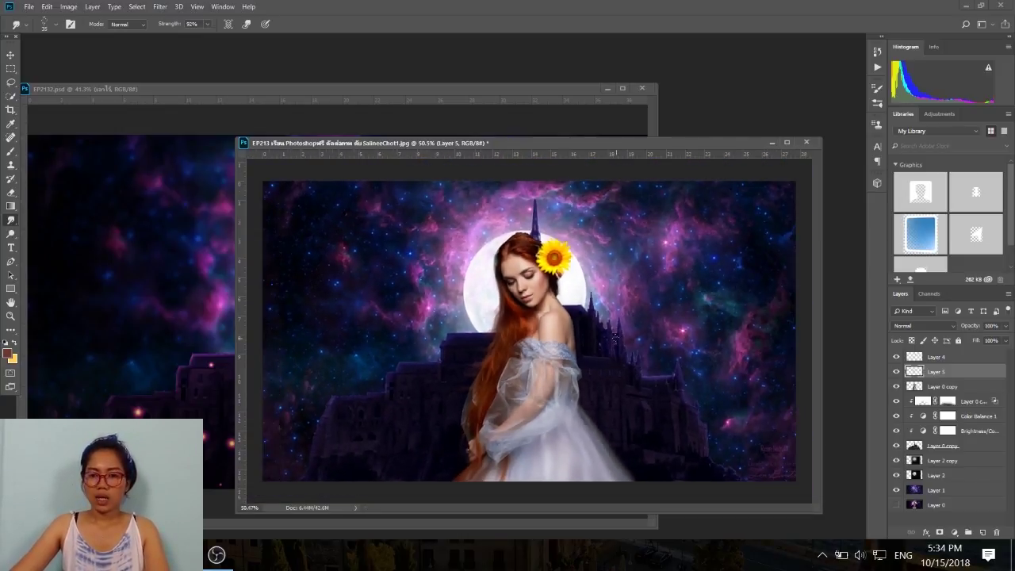
Duplicate Layer 0 copy into Layer 0 copy 2 with Ctrl+J and bring up the Filter menu
click(944, 387)
key(ctrl+j)
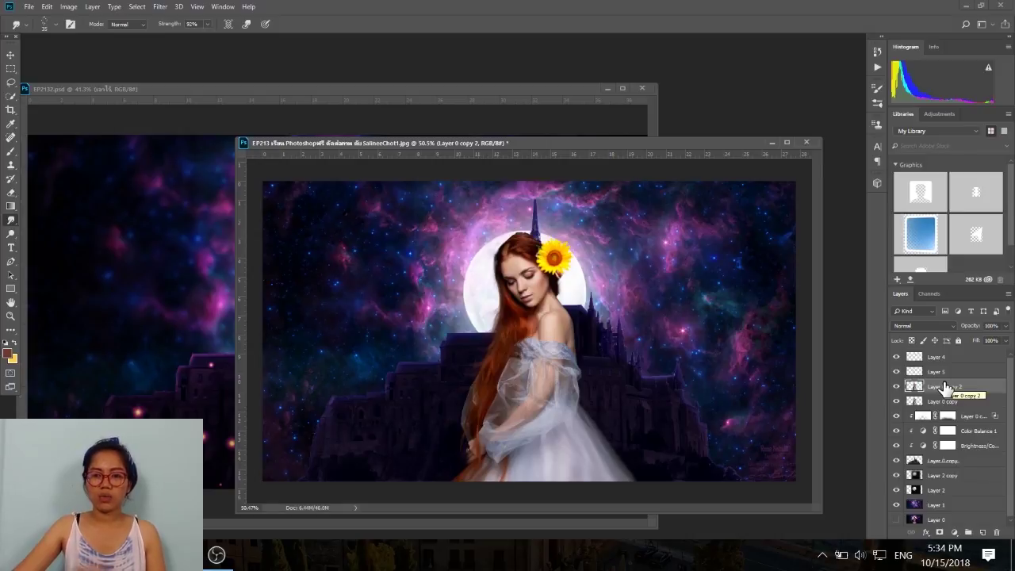
click(159, 7)
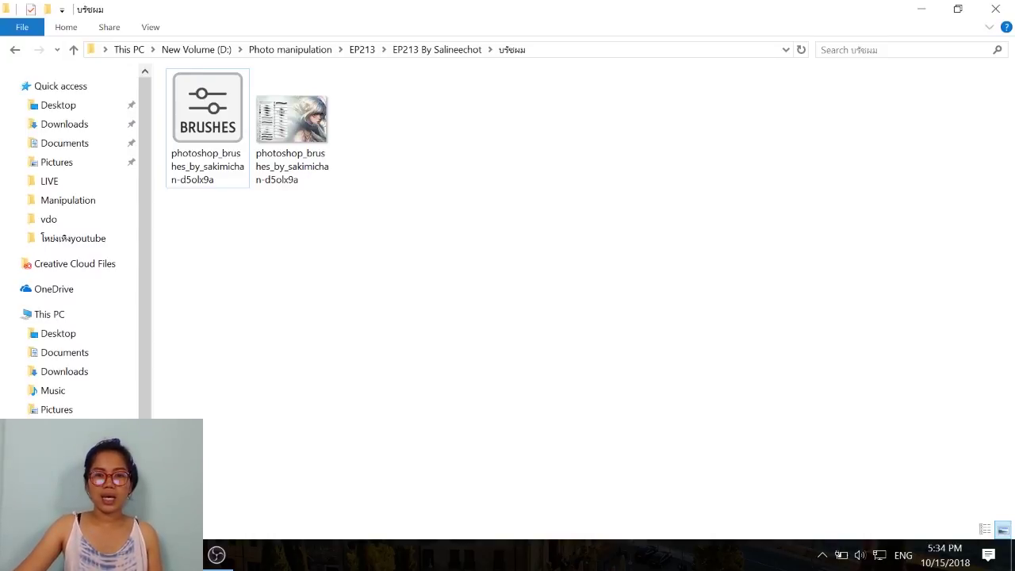
Open the GREY Cstoration x64 download folder and select its three plugin files
click(14, 50)
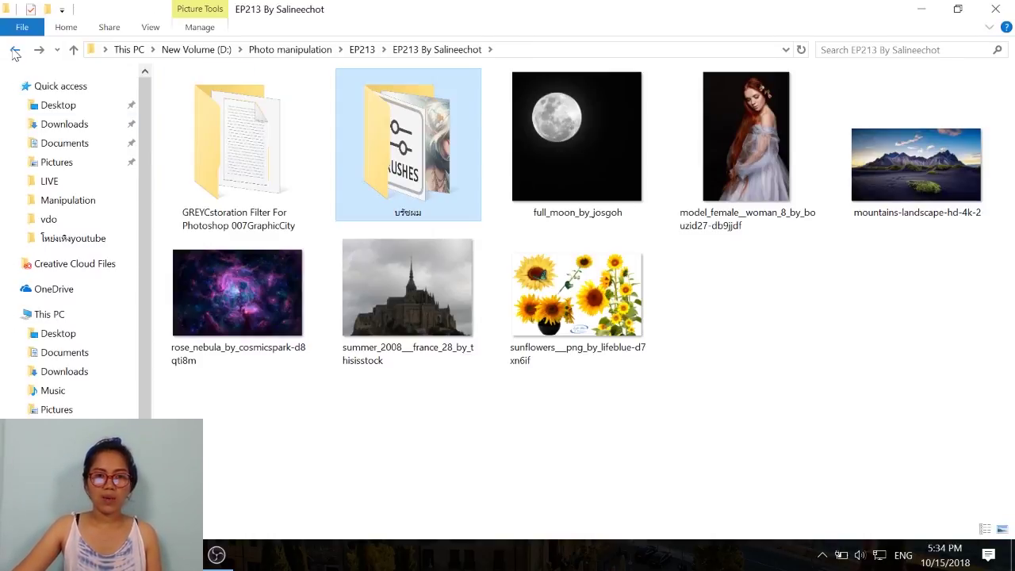
double_click(202, 196)
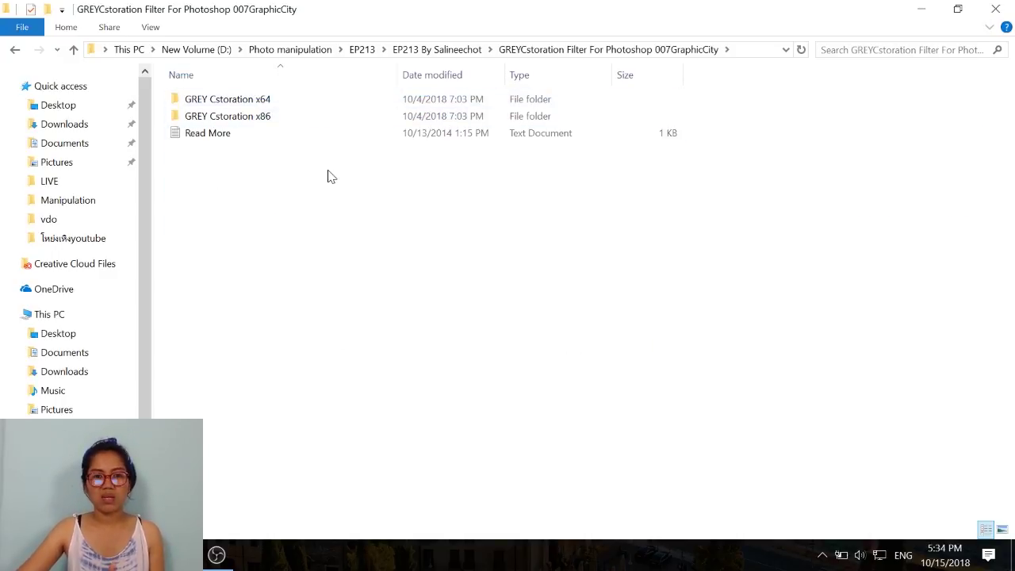
double_click(248, 103)
drag(243, 202, 280, 87)
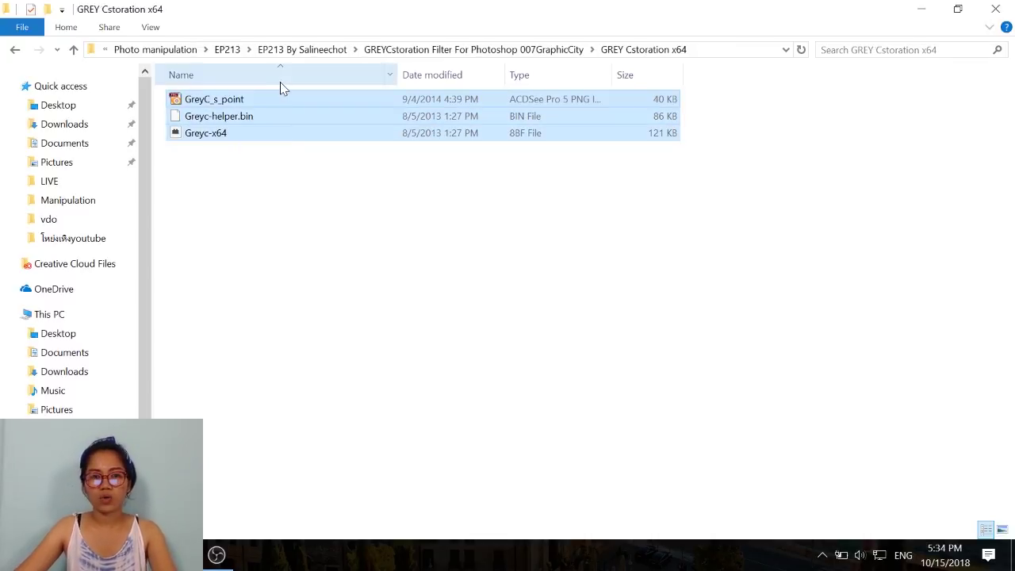
Browse to Photoshop CC 2018's Plug-ins\GREY Cstoration folder, then minimize both Explorer windows
right_click(90, 448)
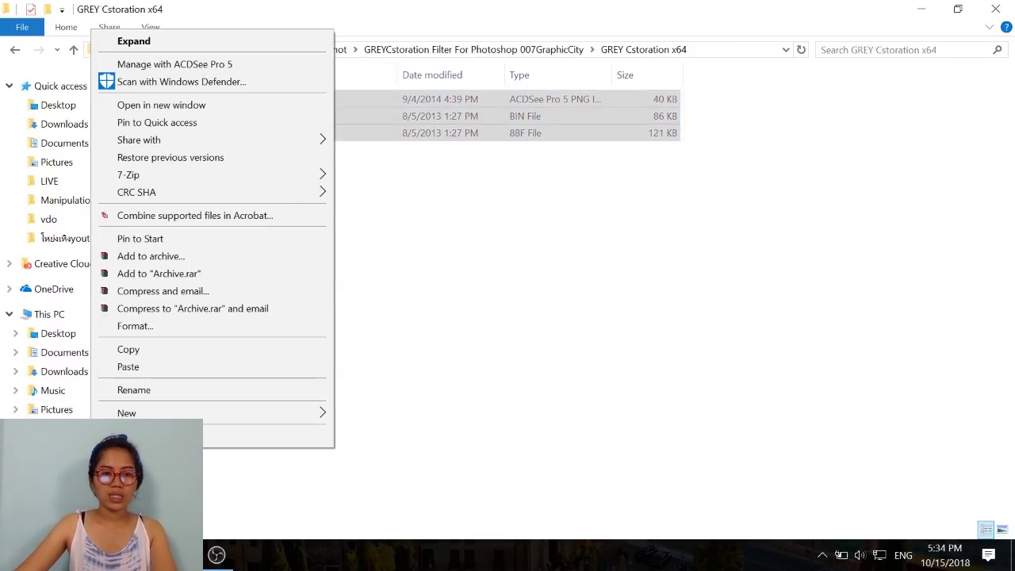
click(167, 105)
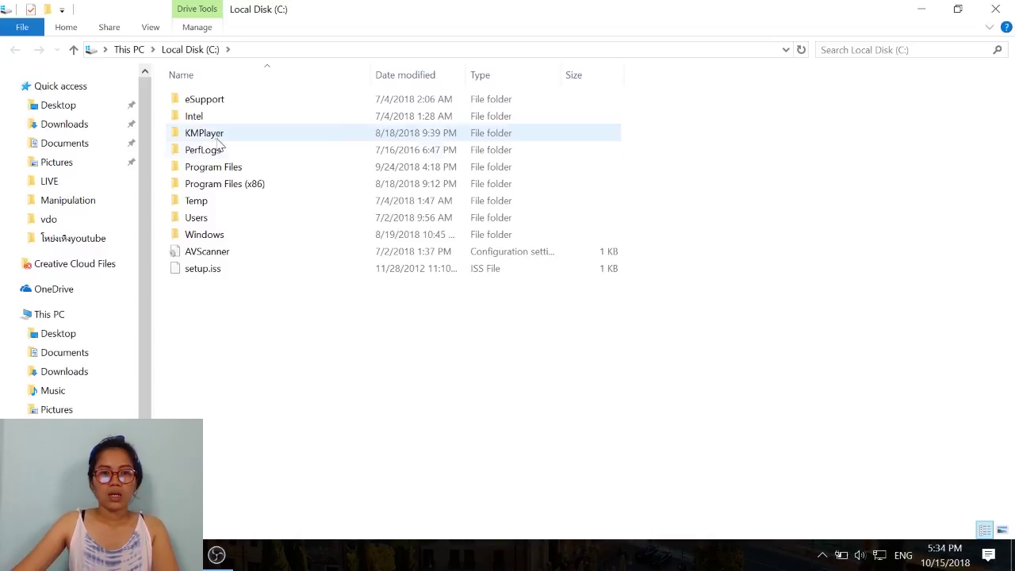
double_click(221, 170)
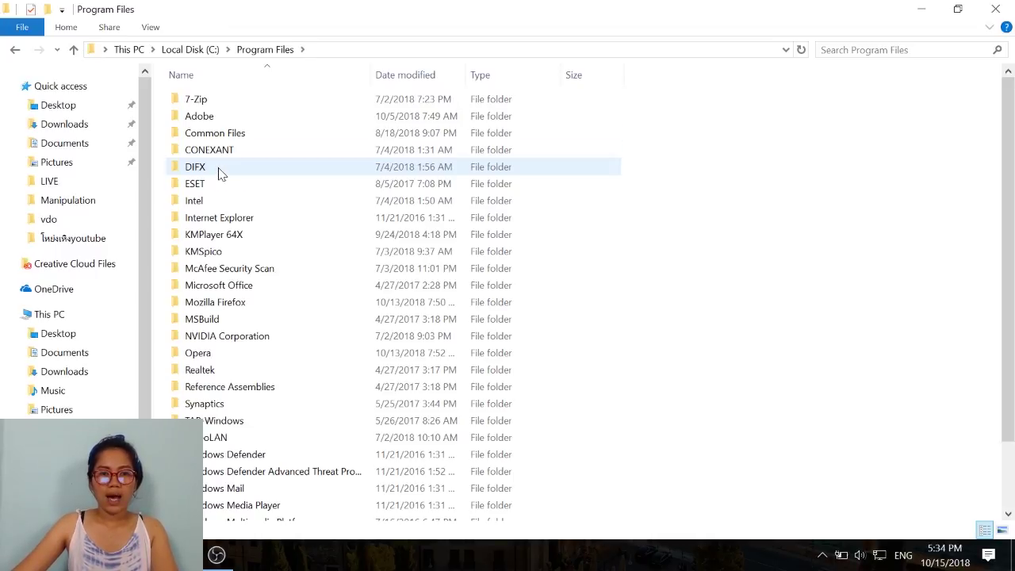
double_click(219, 119)
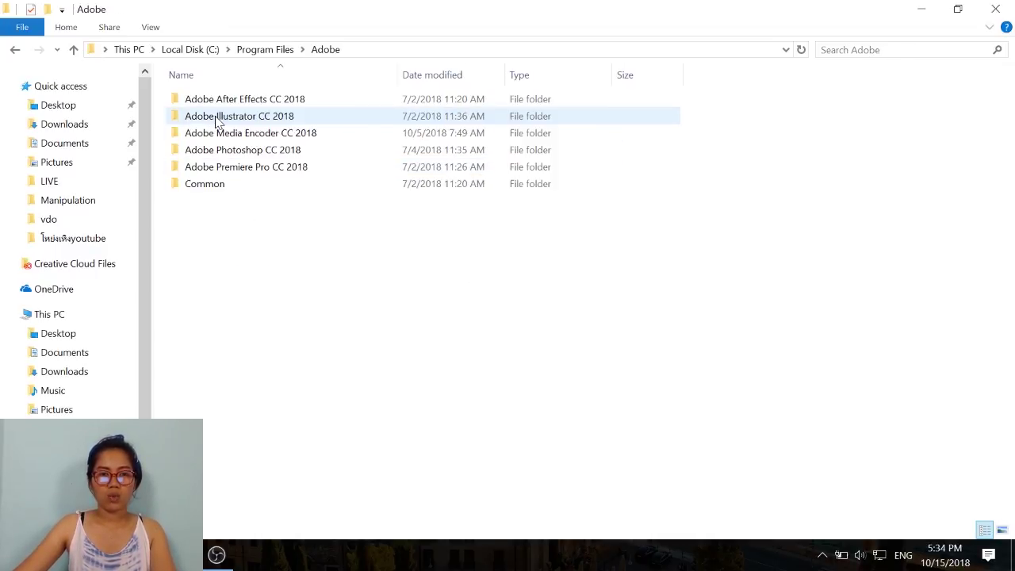
double_click(271, 151)
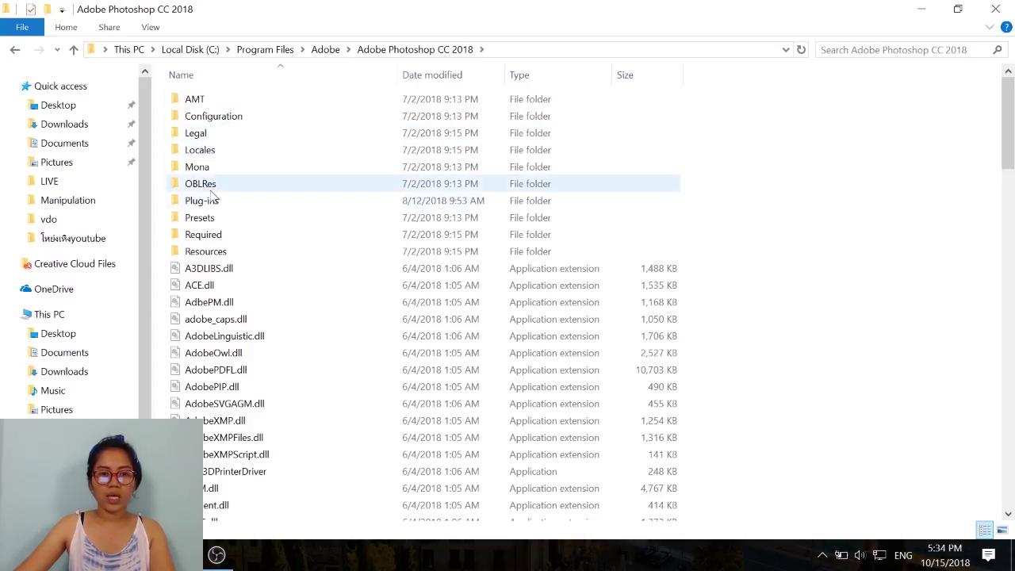
double_click(215, 200)
right_click(270, 169)
mouse_move(307, 361)
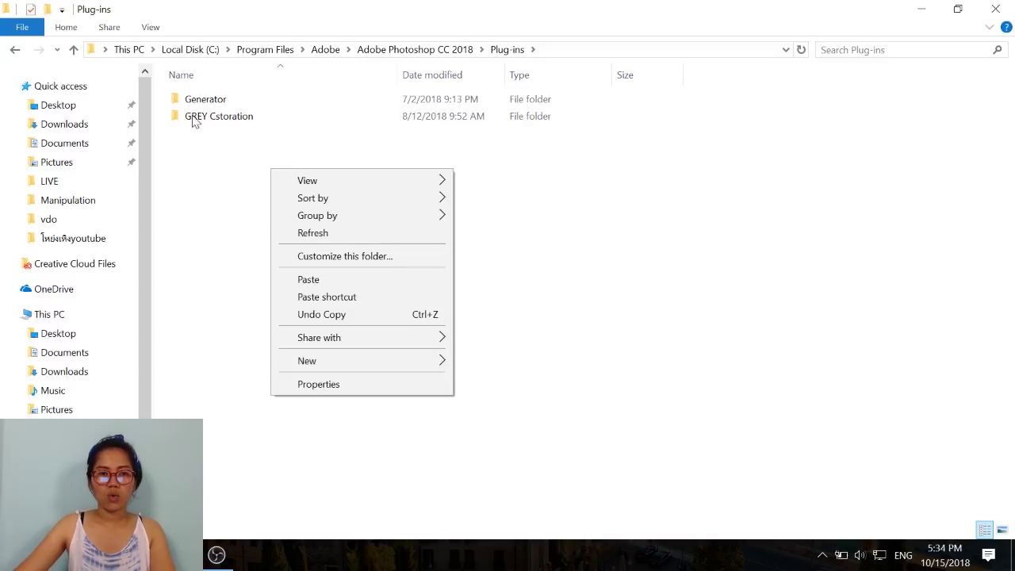
click(215, 125)
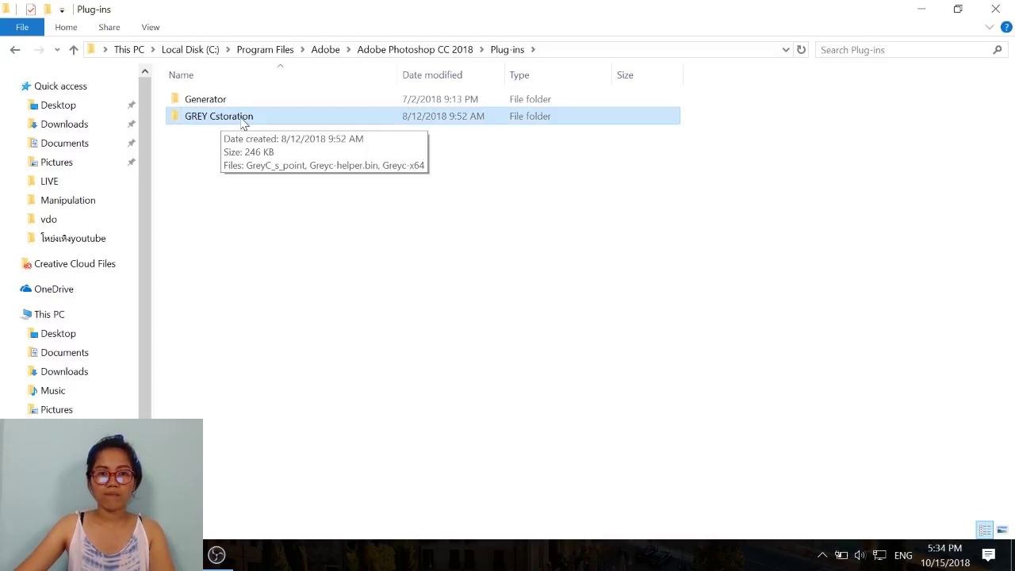
double_click(244, 123)
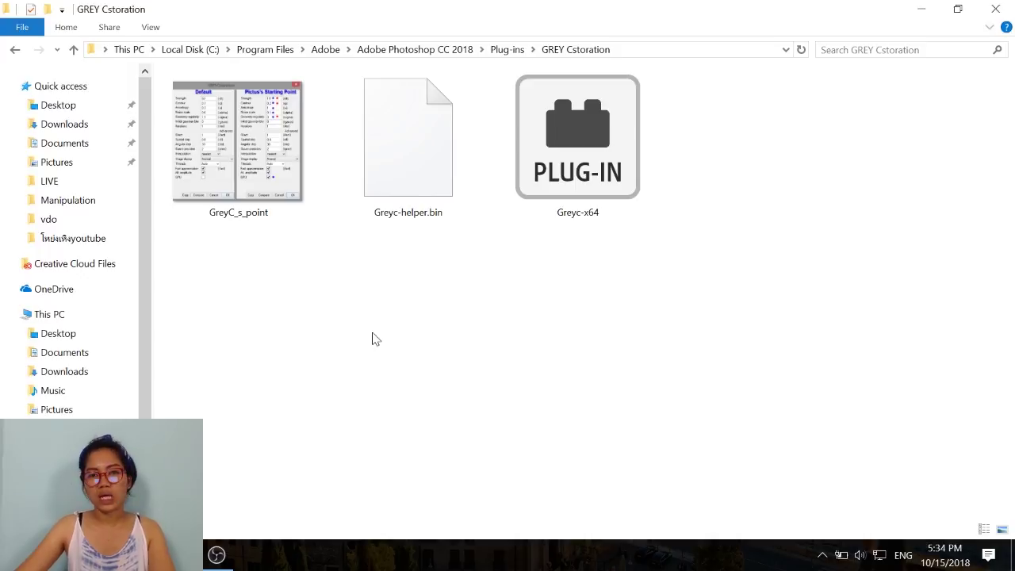
click(922, 9)
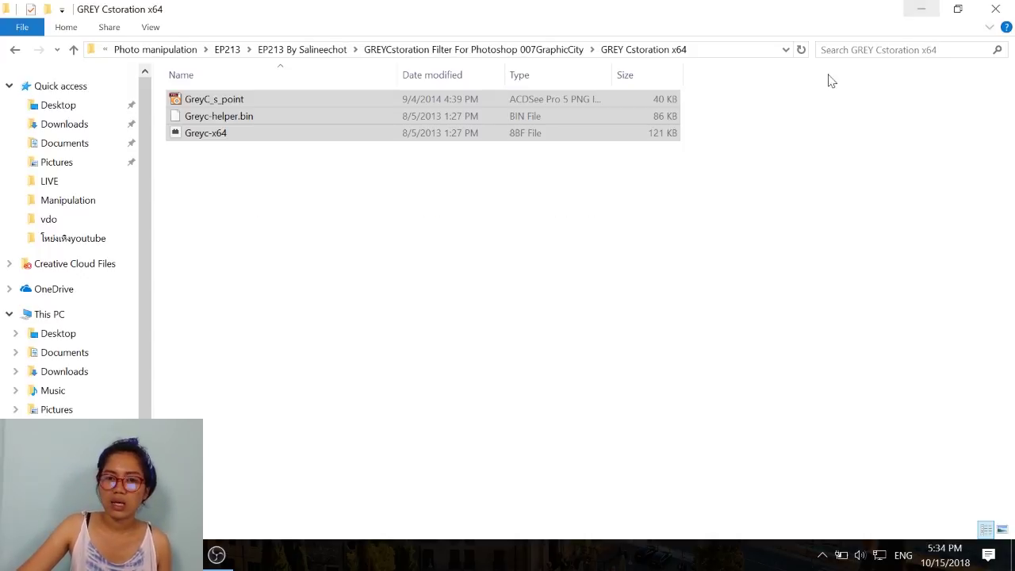
click(936, 8)
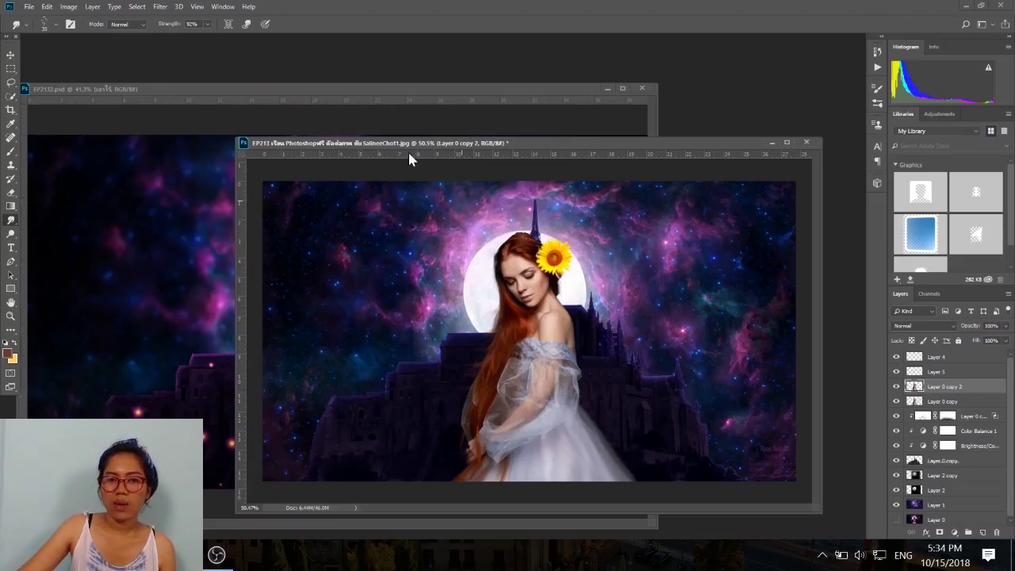
Show the Noise filters to find the newly installed GREYCstoration entry
click(157, 6)
mouse_move(169, 156)
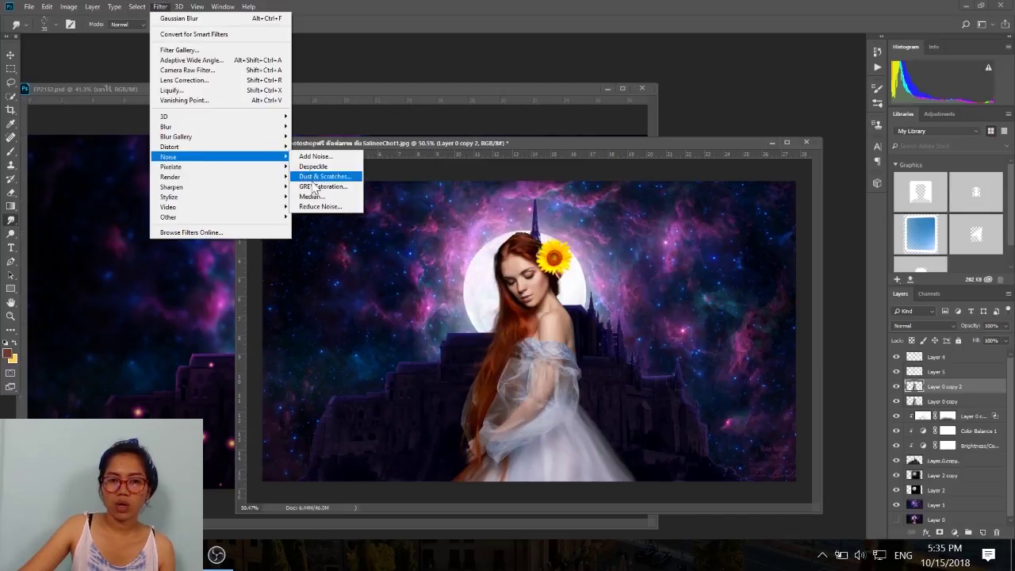
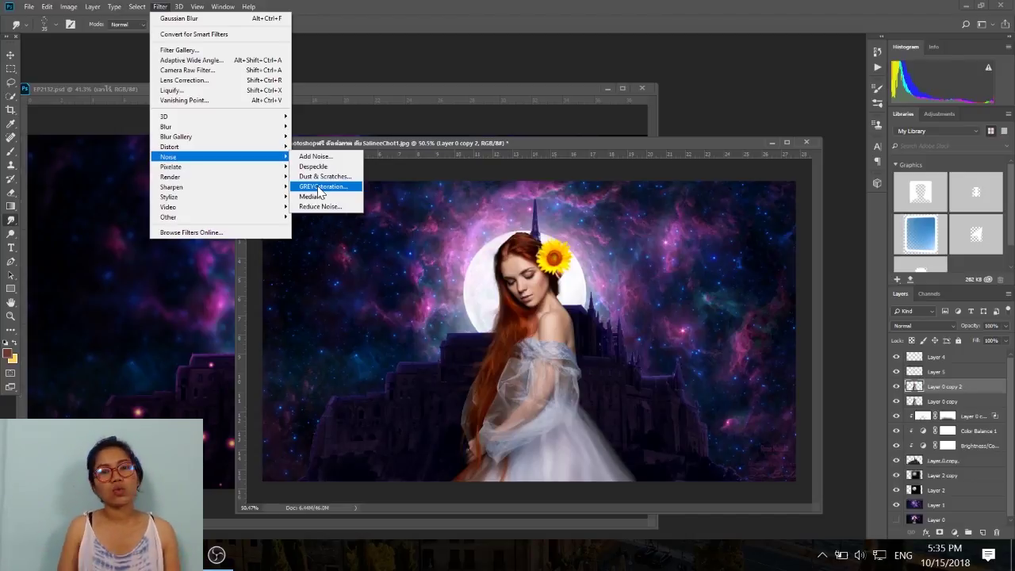
Apply GREYCstoration noise removal at Strength 30 to the woman's Layer 0 copy 2
click(319, 188)
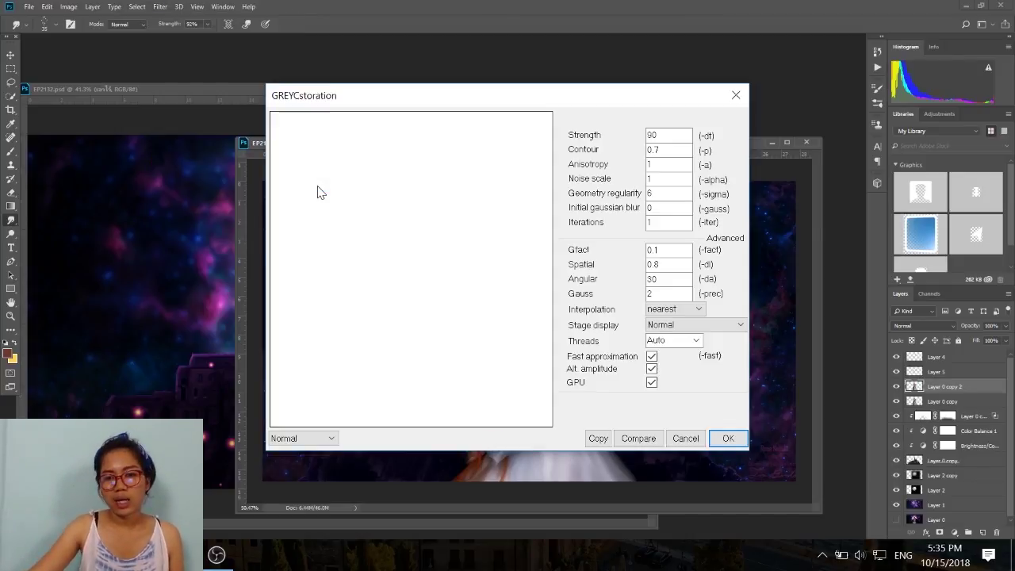
mouse_move(452, 272)
mouse_down()
mouse_move(503, 267)
mouse_move(486, 289)
mouse_up()
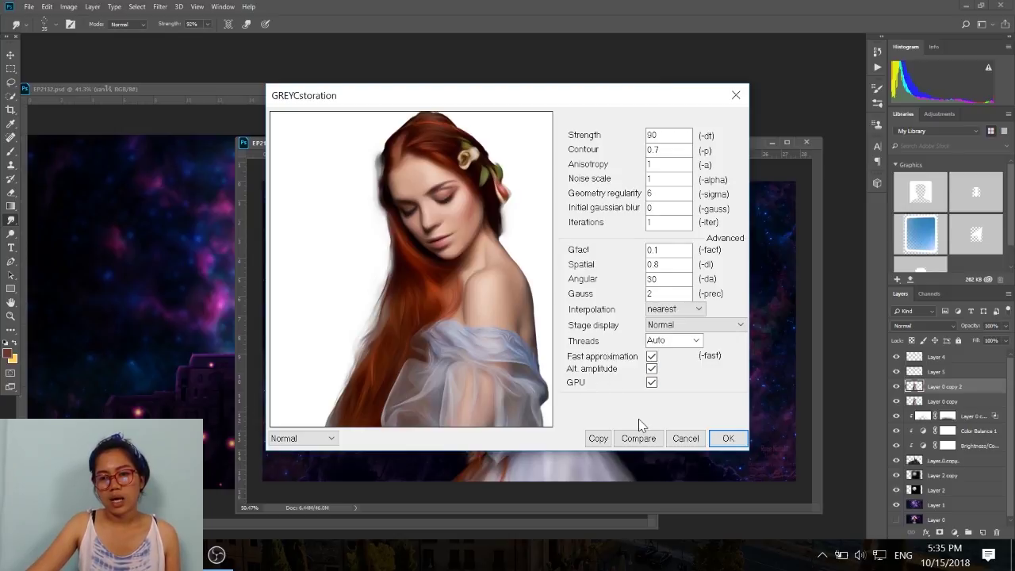
double_click(652, 136)
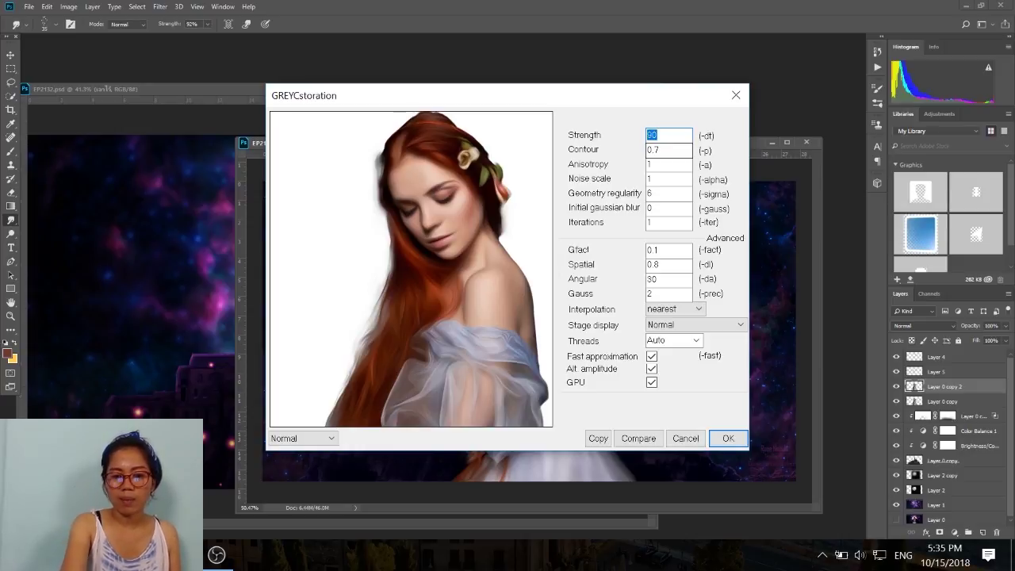
text(100)
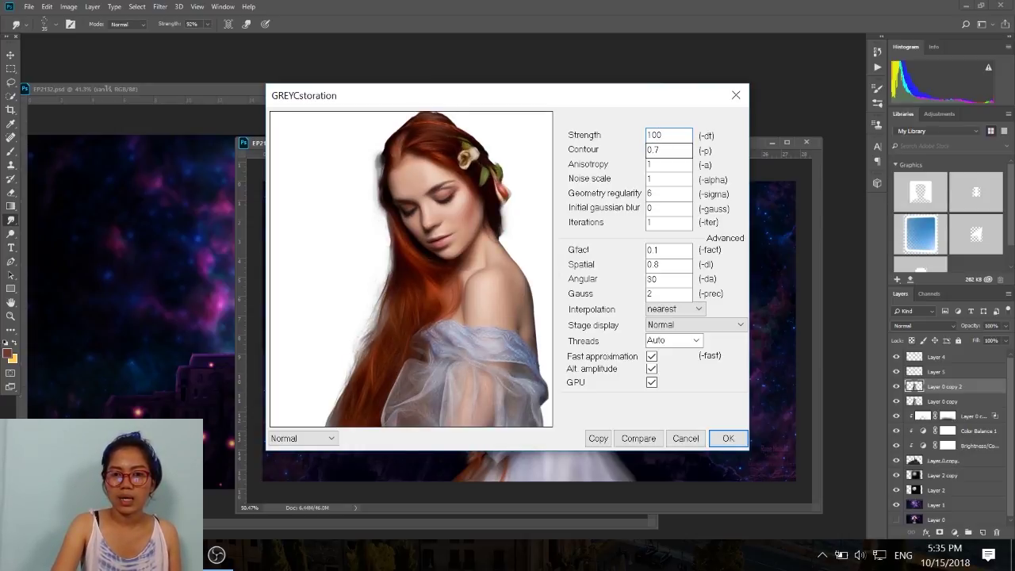
key(BackSpace)
key(BackSpace)
key(BackSpace)
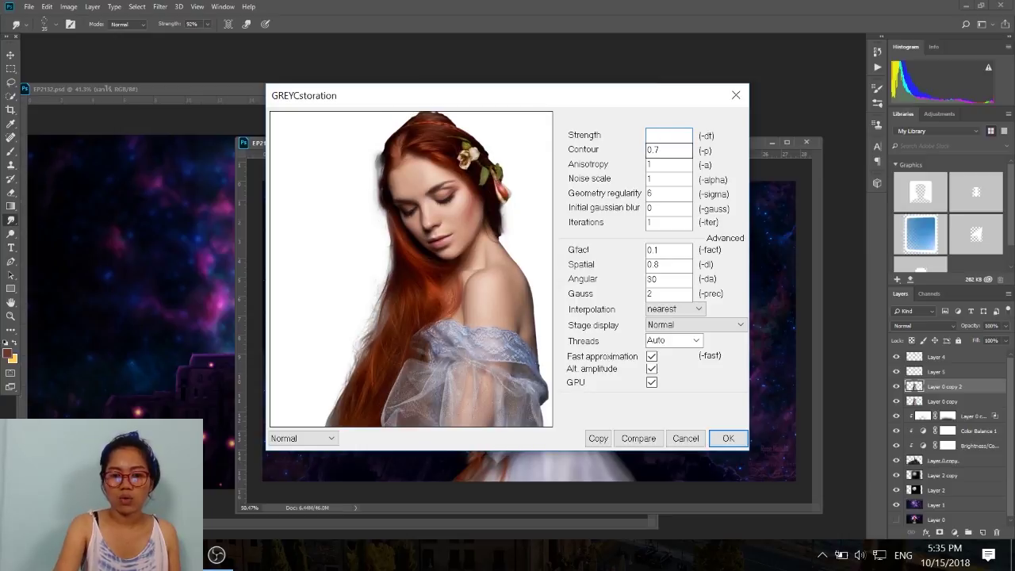
text(30)
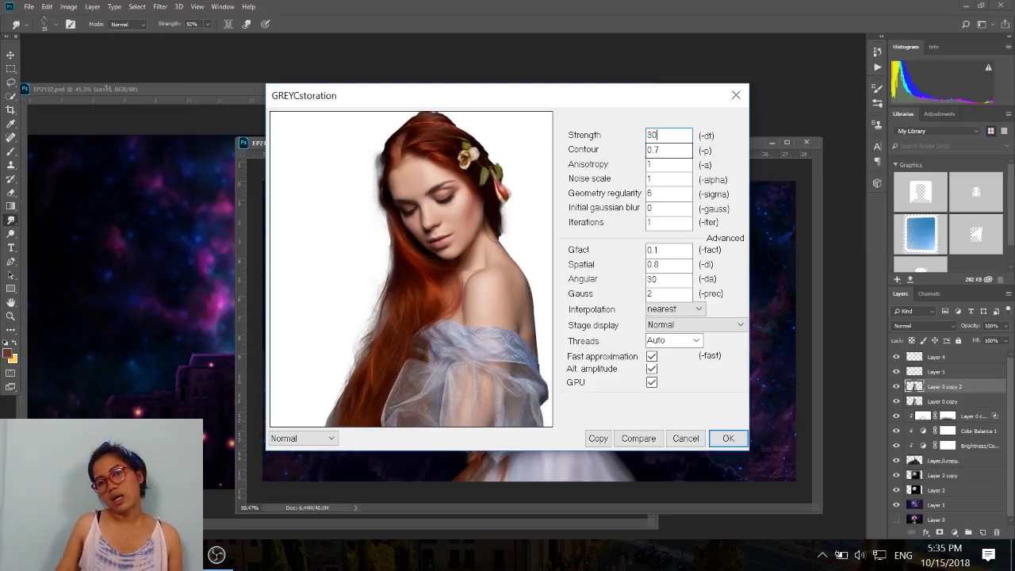
click(728, 440)
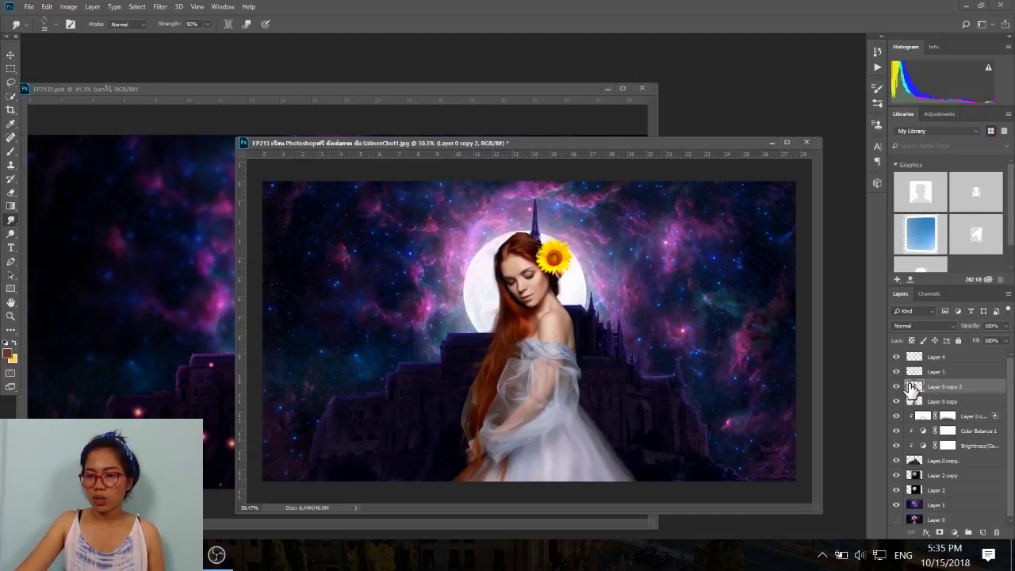
Add a layer mask to the painterly woman layer and choose a soft round brush
click(940, 532)
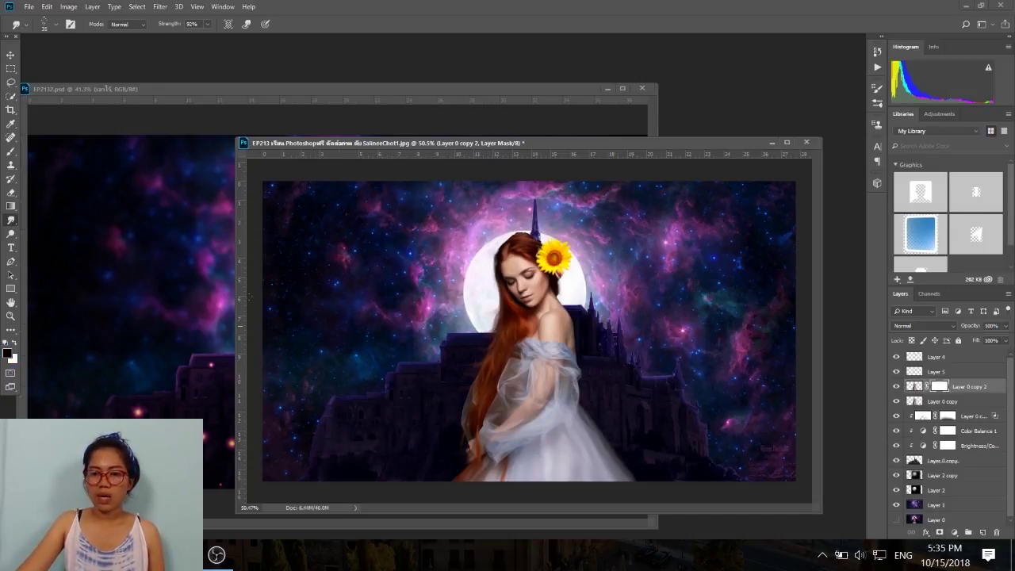
click(10, 156)
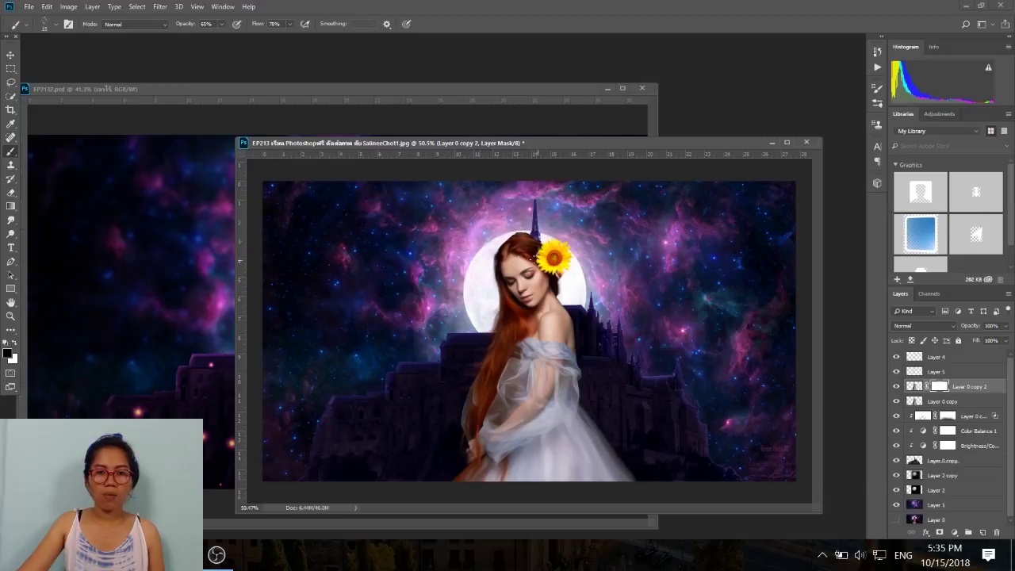
click(55, 27)
double_click(89, 104)
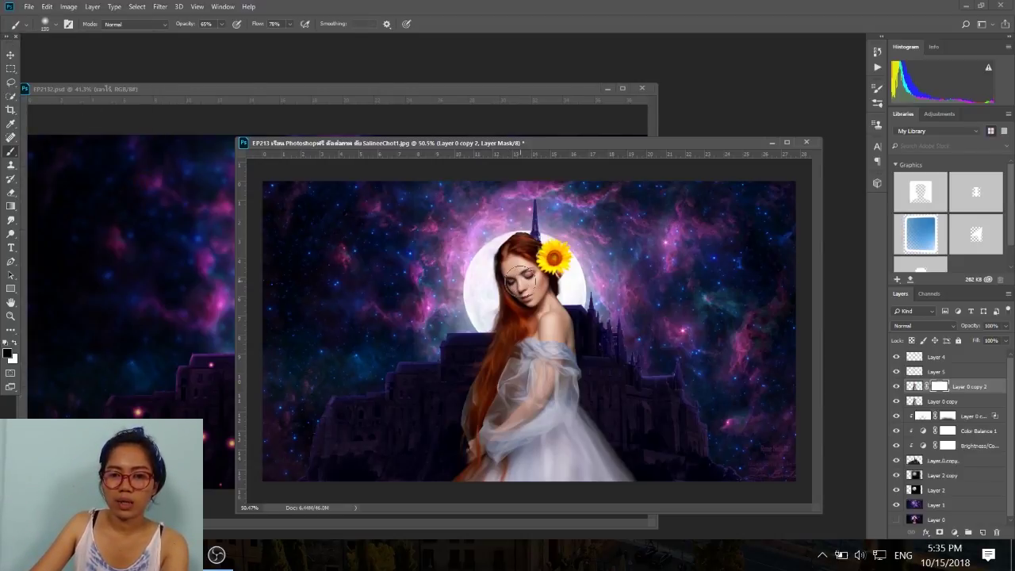
shift+click(946, 397)
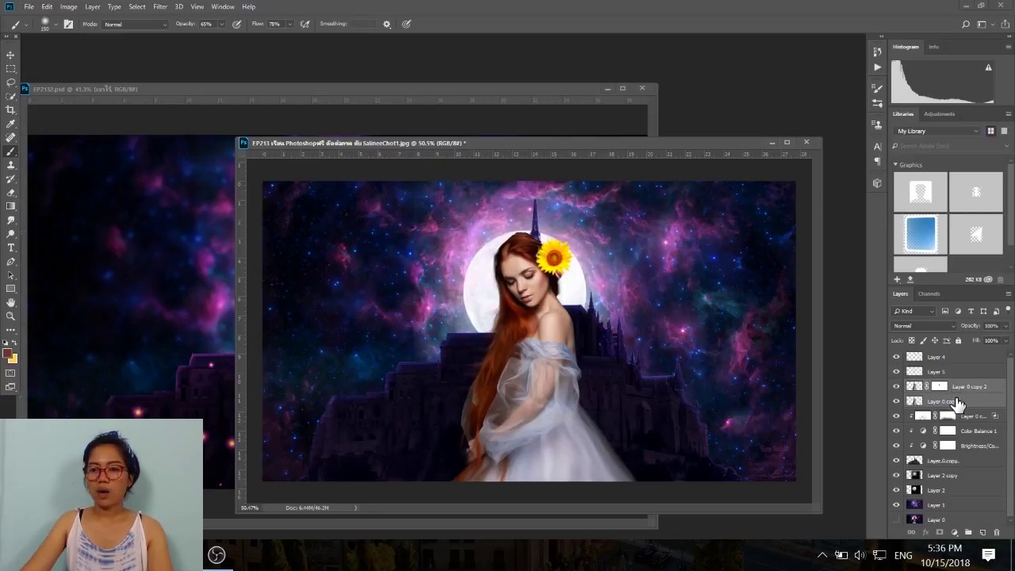
drag(960, 389, 950, 389)
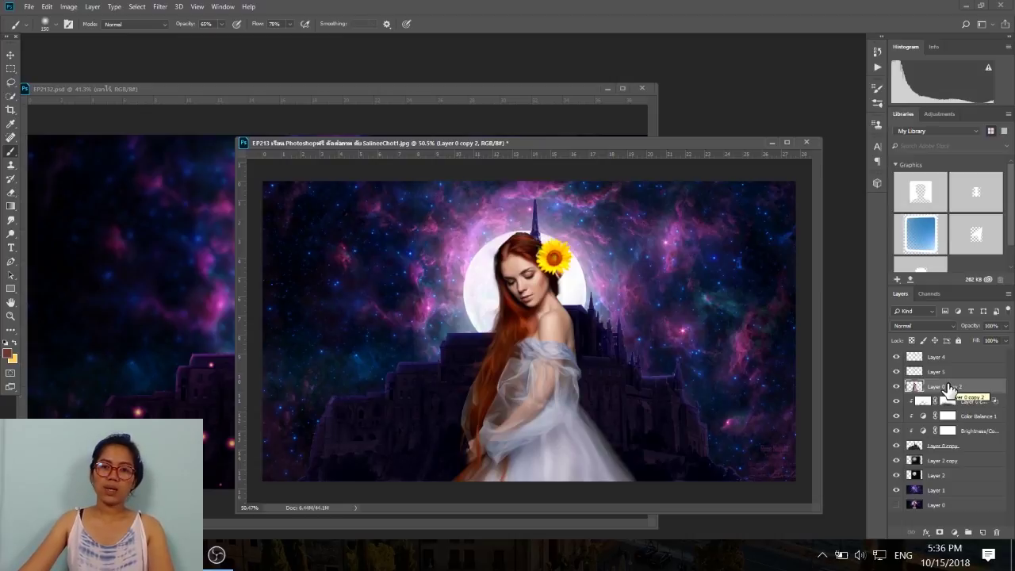
Select Layer 4, Layer 5 and the woman layer together, checking each layer's visibility
shift+click(944, 358)
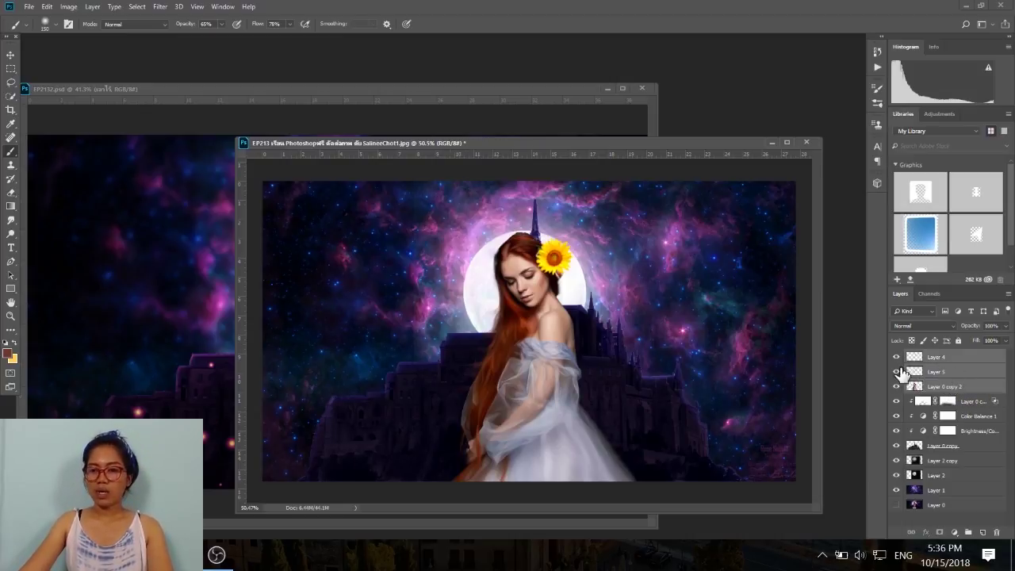
click(897, 373)
click(898, 372)
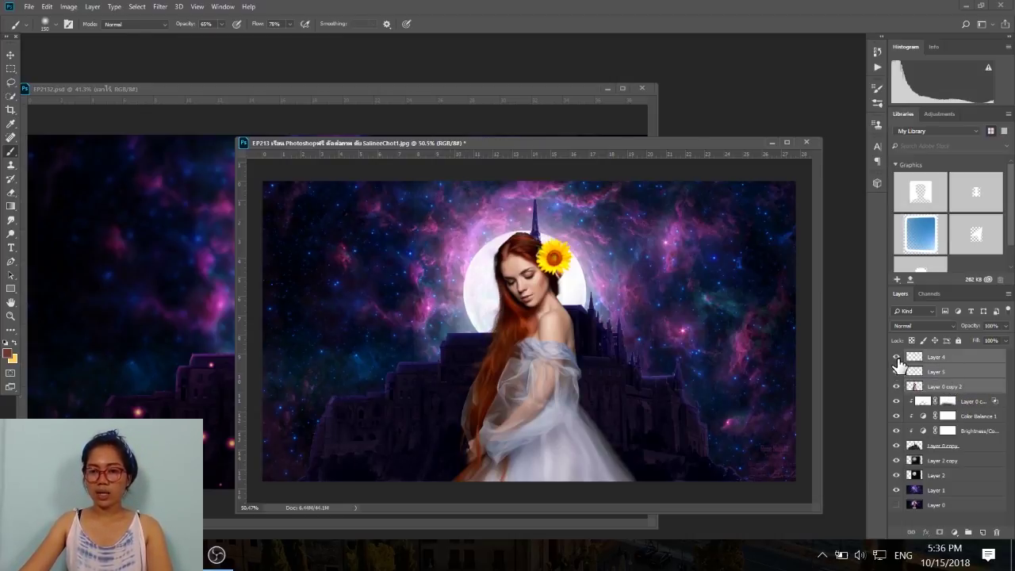
click(897, 358)
click(897, 358)
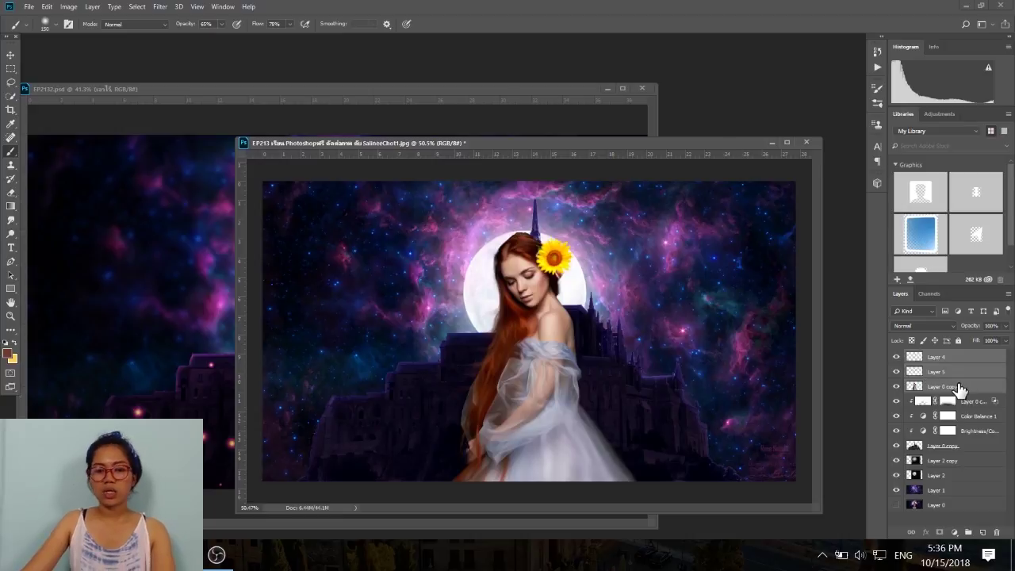
Merge the three layers and clip a Brightness/Contrast adjustment (brightness -43, contrast 26) to them
key(ctrl+e)
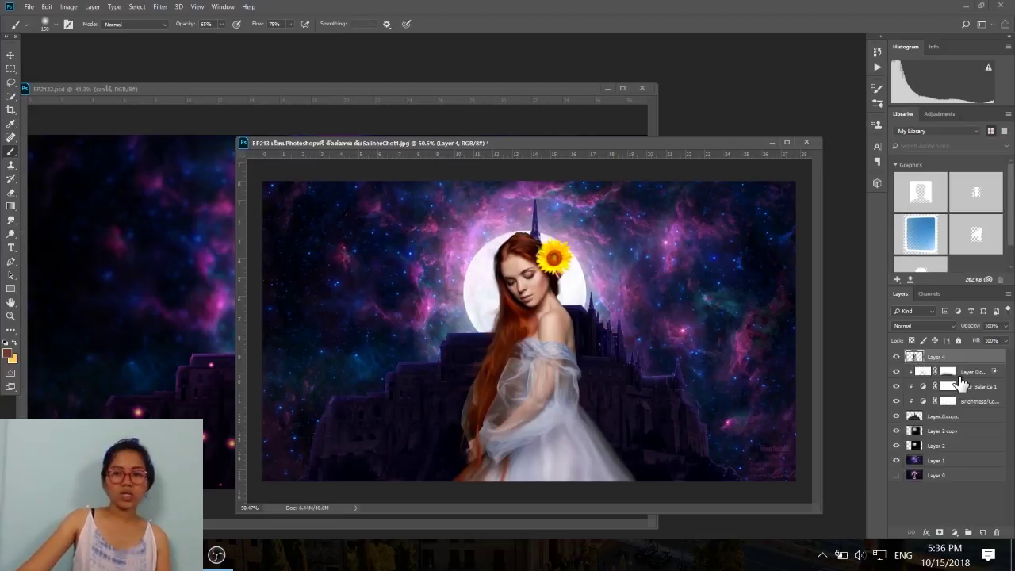
click(953, 531)
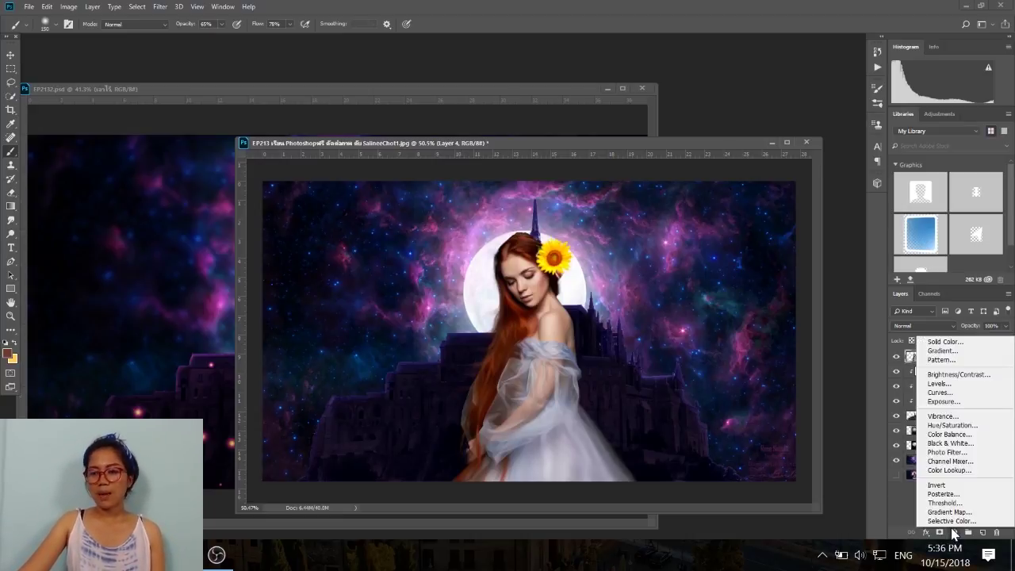
click(959, 374)
mouse_move(778, 295)
mouse_down()
mouse_move(766, 293)
mouse_move(798, 317)
mouse_up()
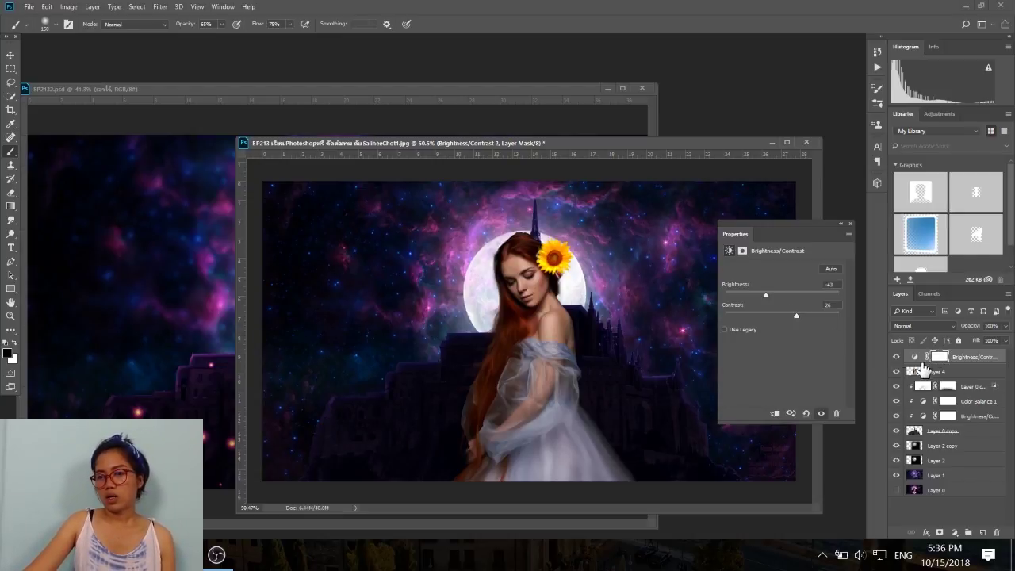
click(775, 414)
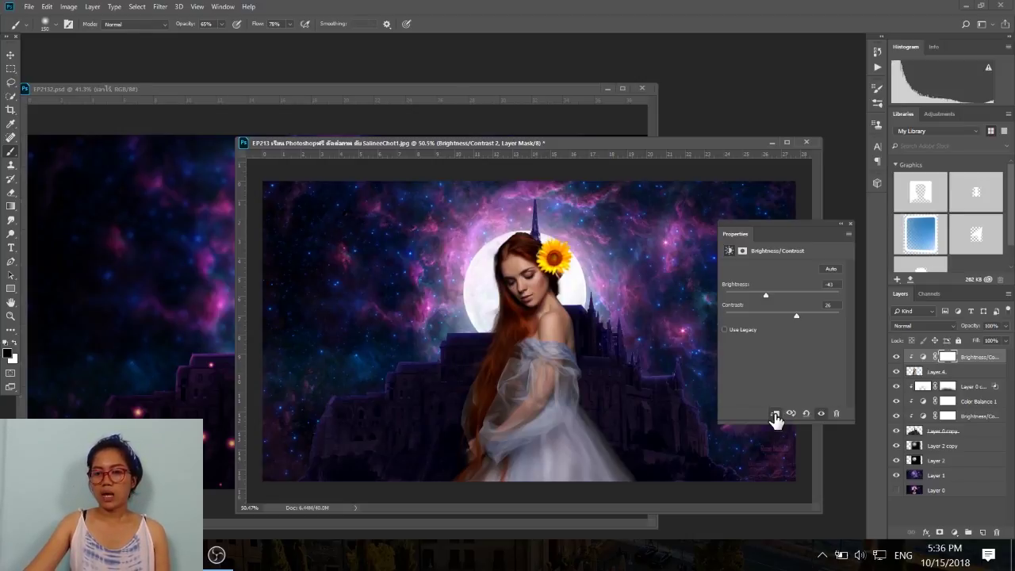
Paint on the adjustment mask to lift part of the darkening, comparing before and after
click(851, 225)
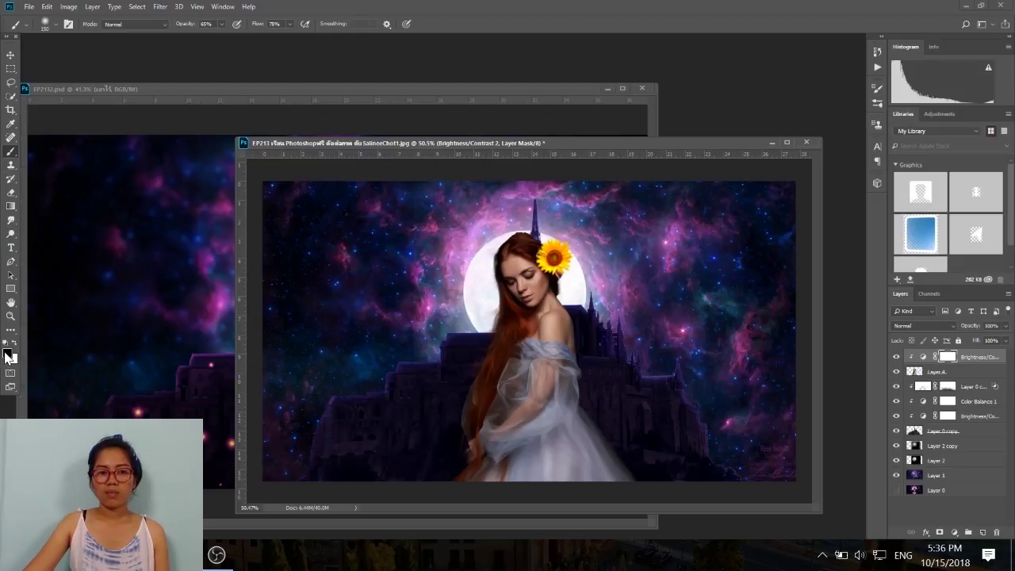
mouse_move(480, 255)
mouse_down()
mouse_move(502, 278)
mouse_move(521, 341)
mouse_move(486, 262)
mouse_up()
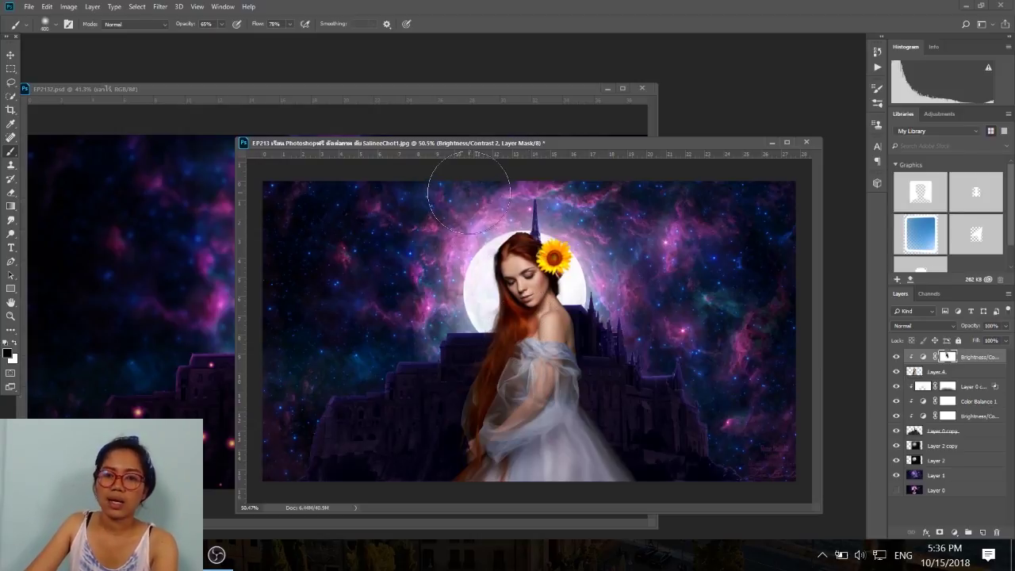
click(897, 357)
click(897, 357)
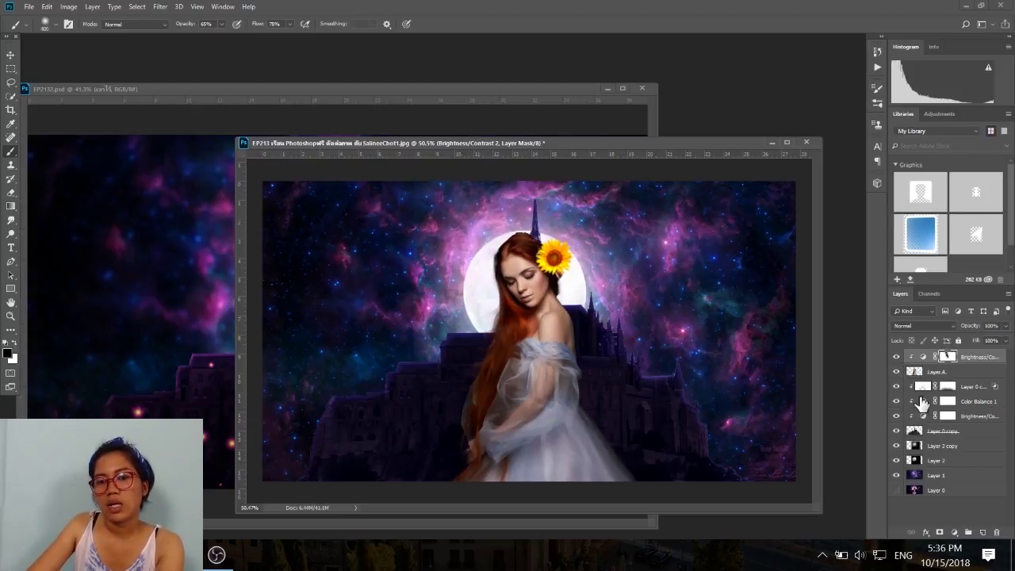
click(946, 476)
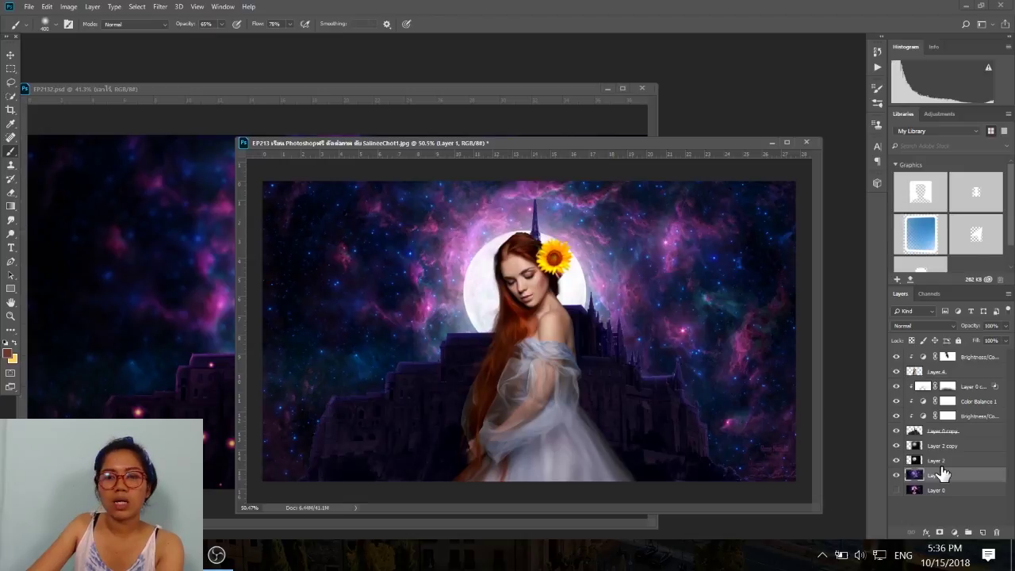
Blur the Layer 1 galaxy background with a 3.8 px Gaussian Blur
click(160, 7)
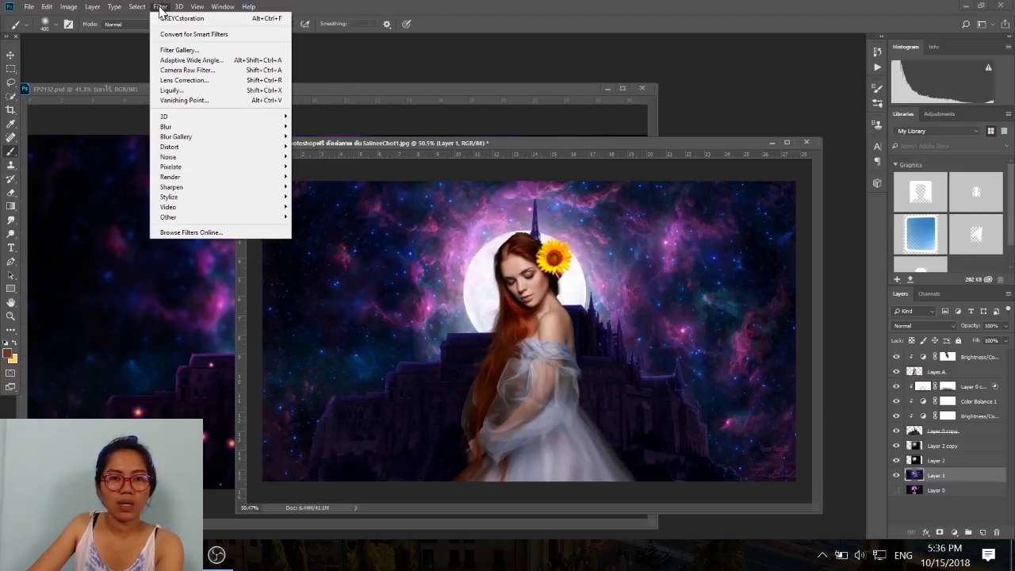
mouse_move(219, 127)
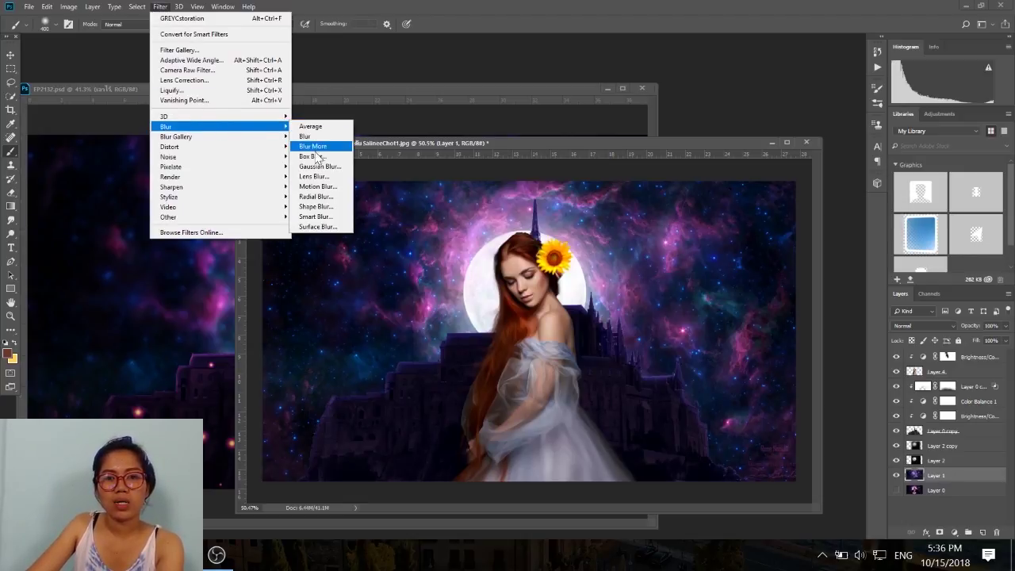
click(318, 167)
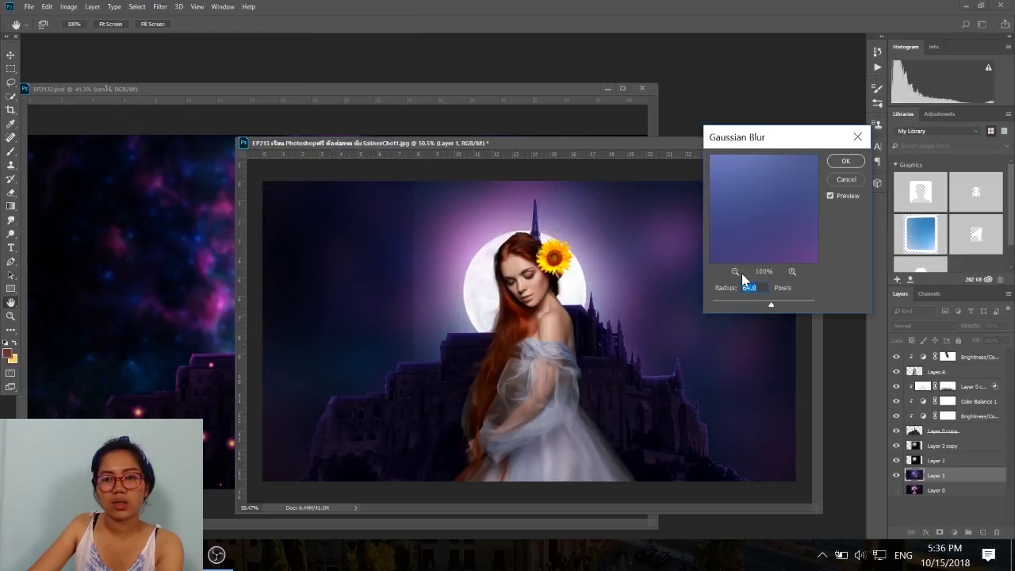
drag(754, 306, 735, 309)
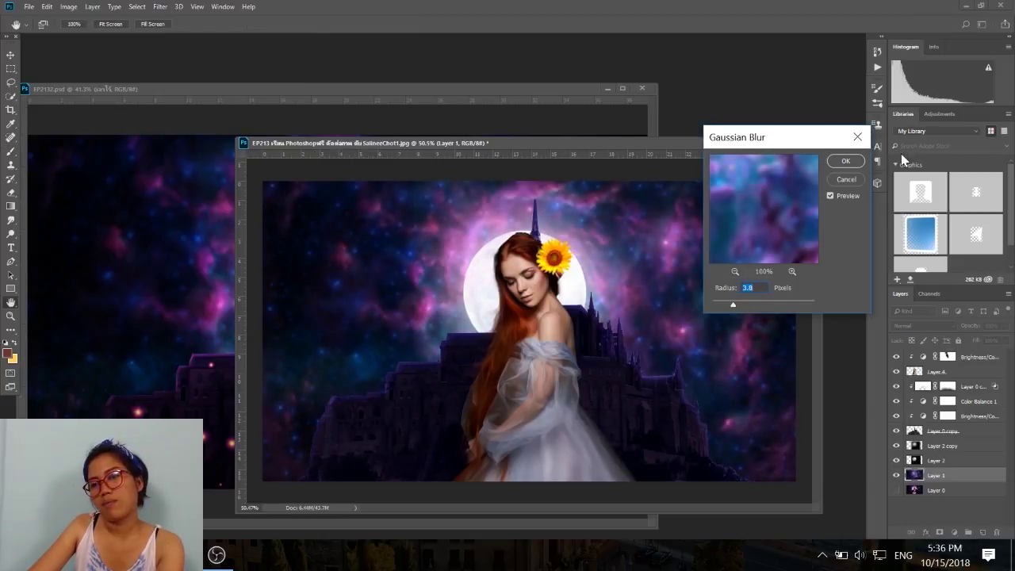
click(853, 161)
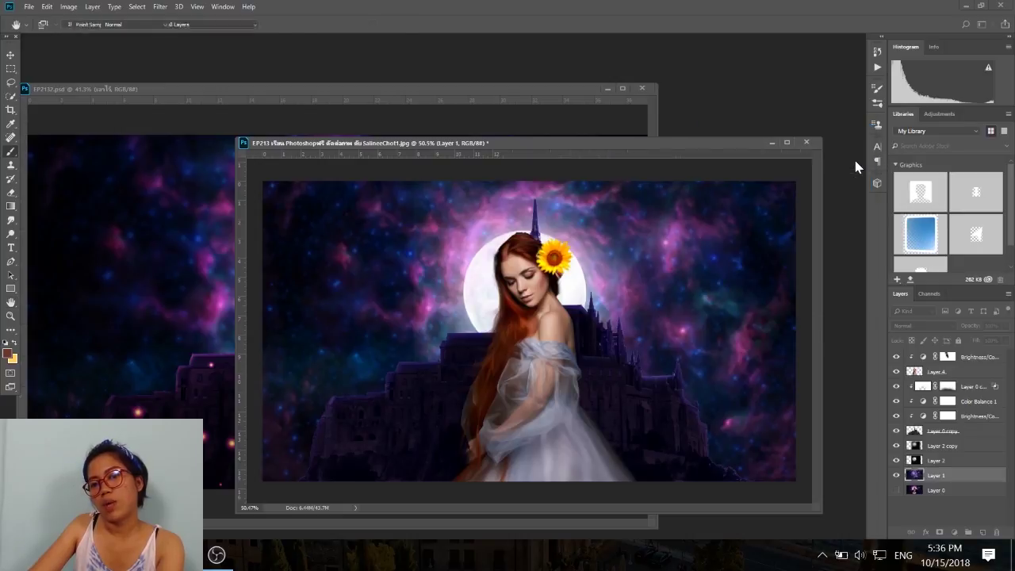
Blur the Screen-blended Layer 2 glow with a 6.4 px Gaussian Blur
click(922, 460)
click(160, 6)
mouse_move(166, 127)
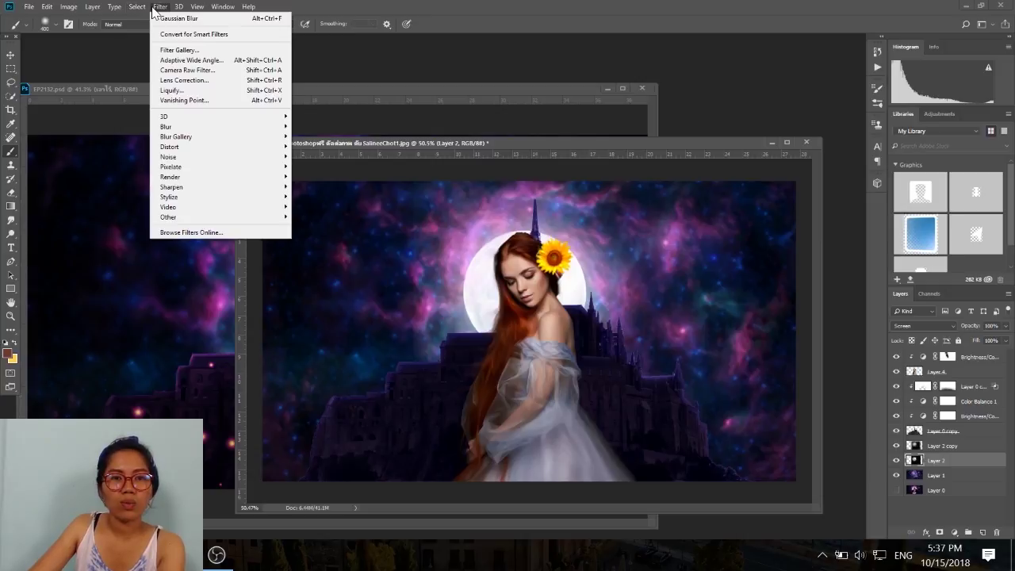
click(336, 166)
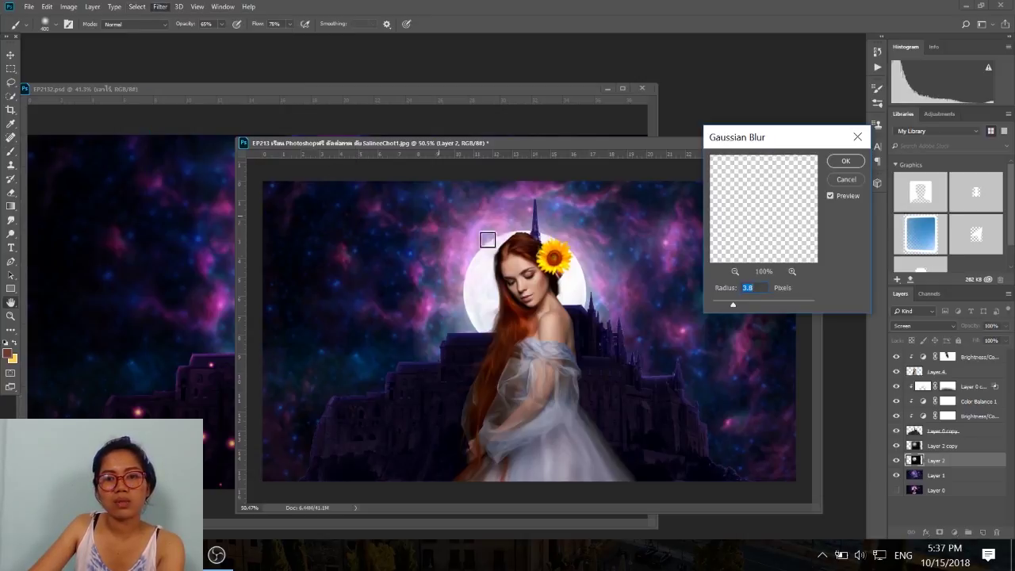
click(744, 302)
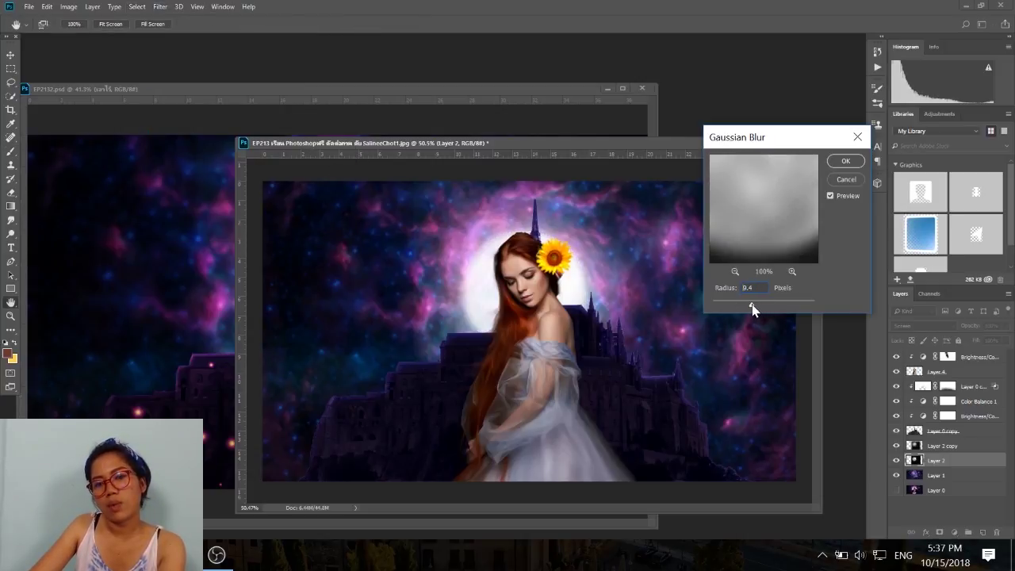
click(845, 161)
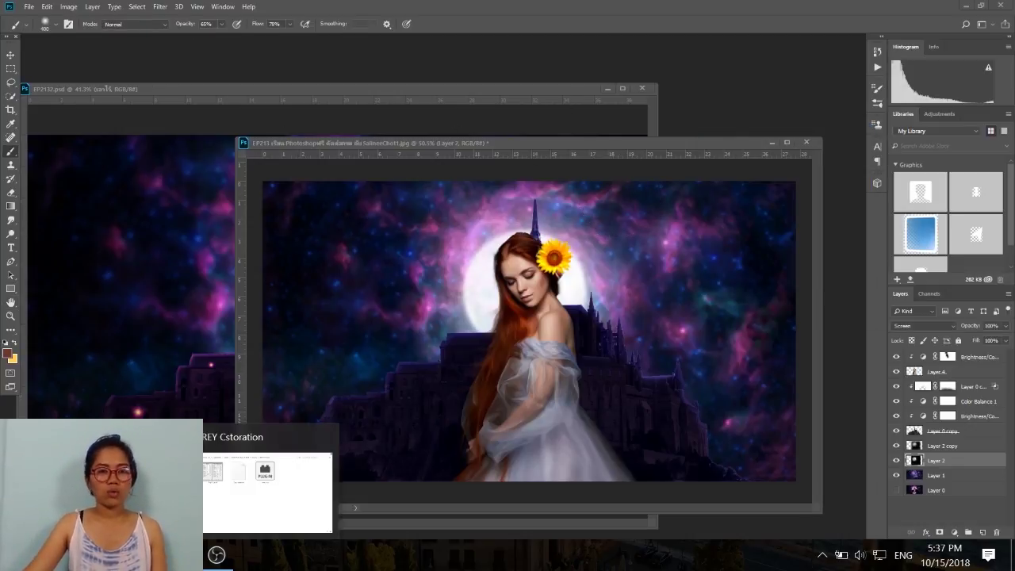
click(215, 487)
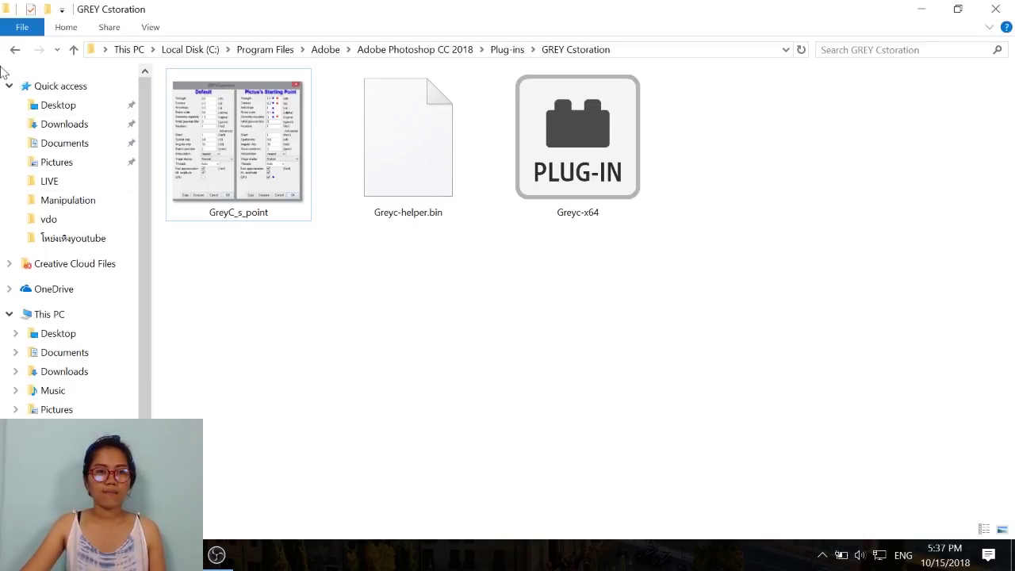
Go up to the EP213 folder and move fairy_dust_02 into the stock-photo subfolder
click(14, 49)
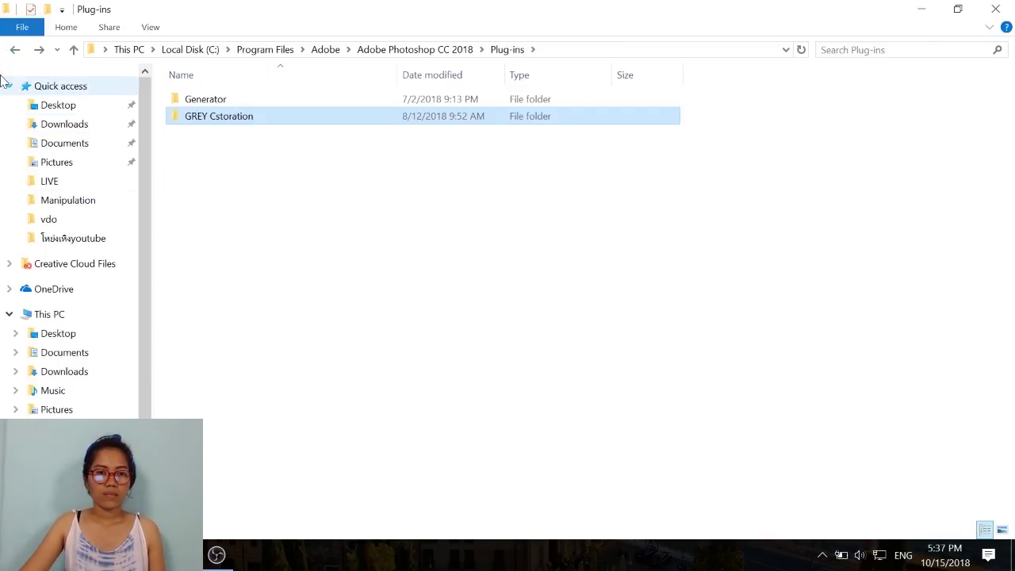
click(103, 476)
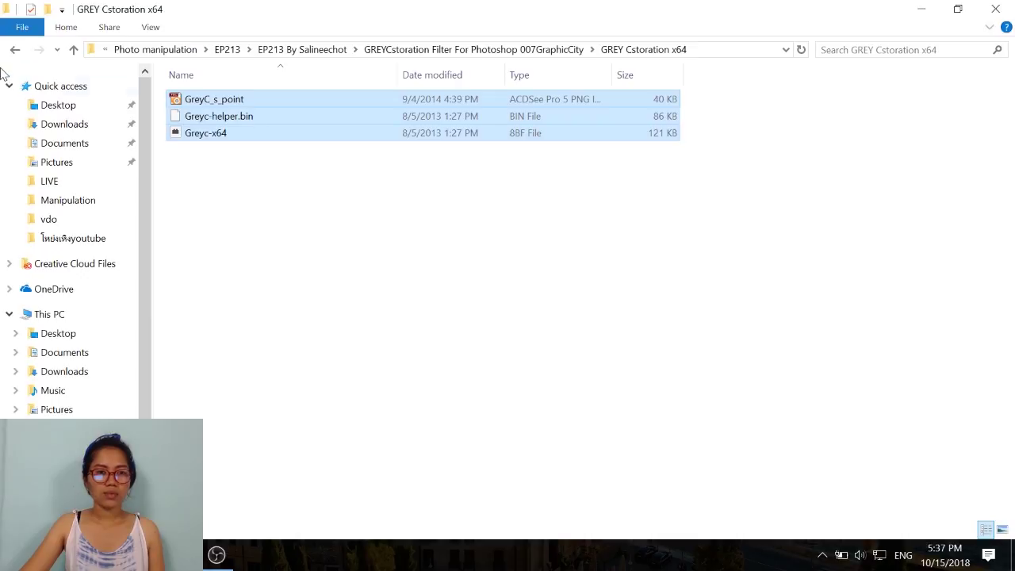
click(14, 49)
click(15, 49)
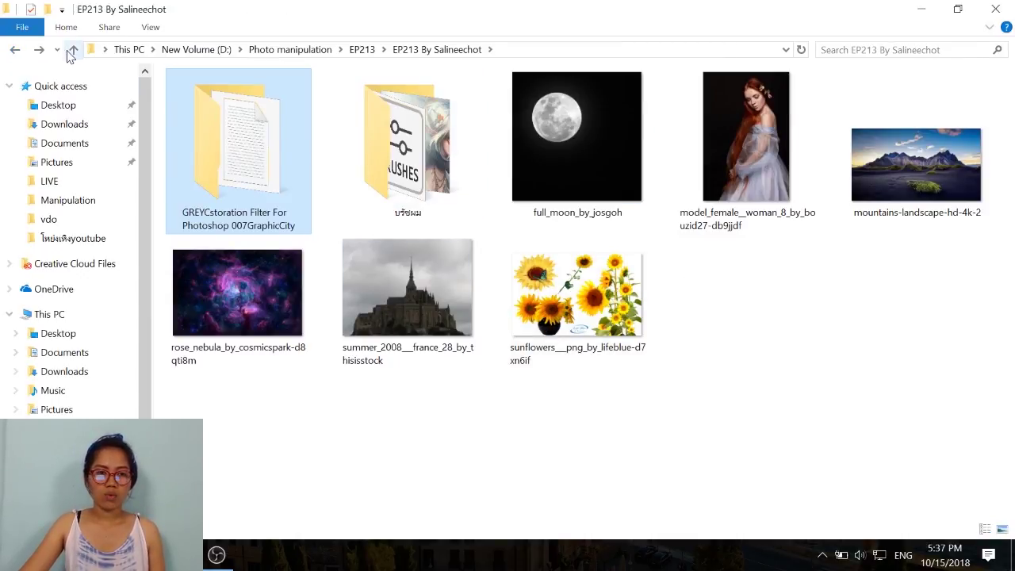
click(14, 49)
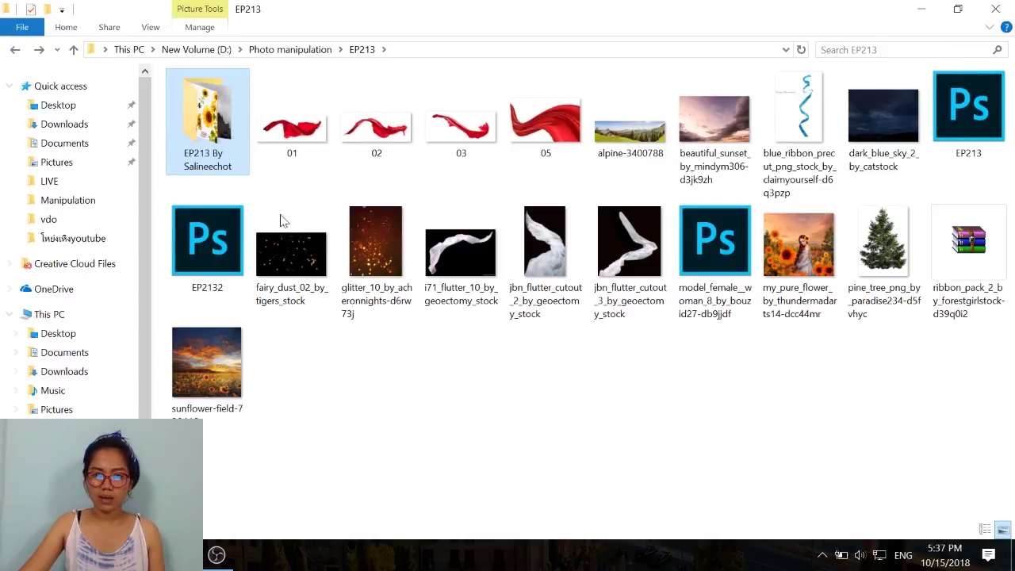
click(300, 261)
drag(222, 142, 220, 139)
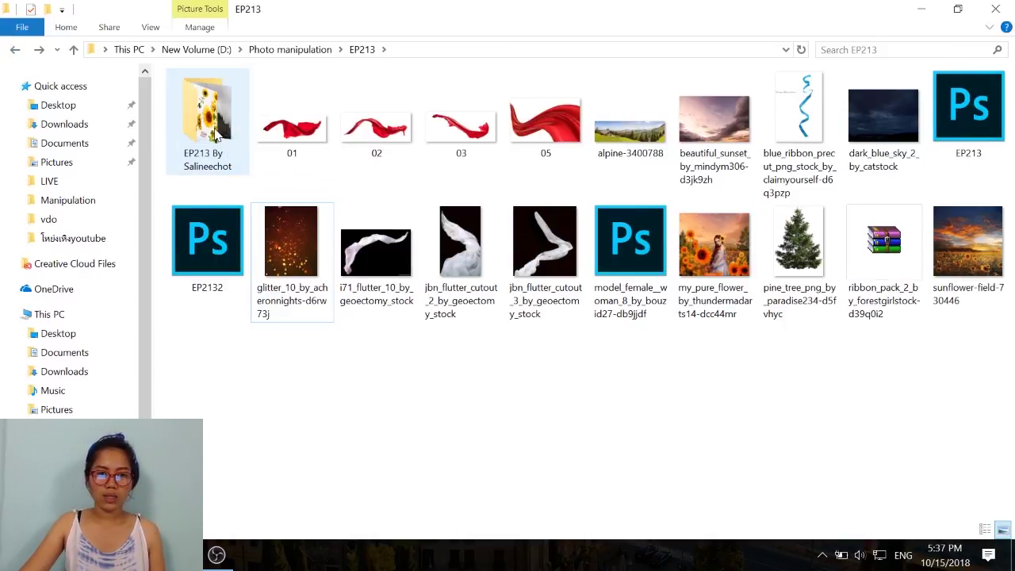
double_click(219, 135)
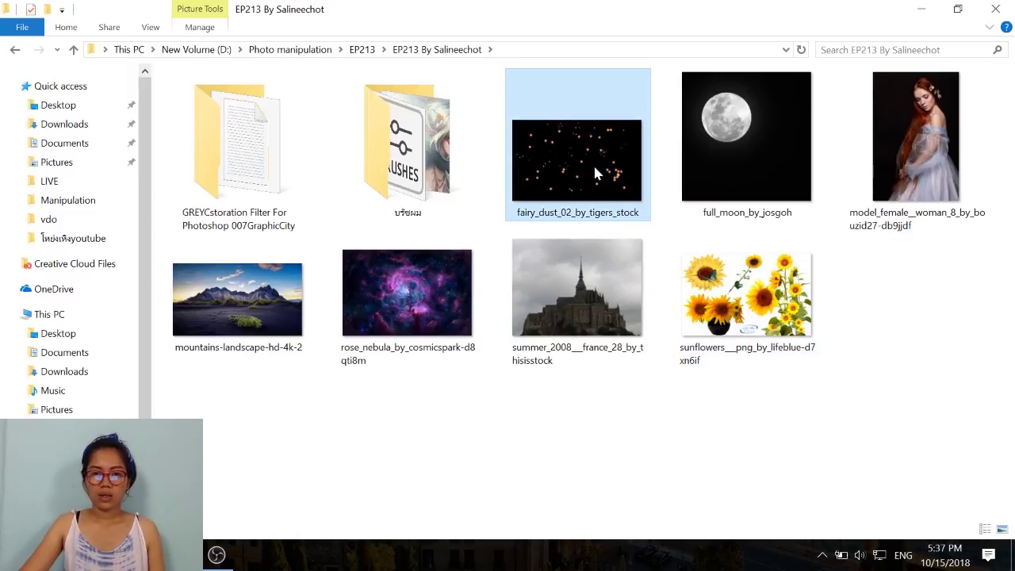
mouse_move(593, 163)
mouse_down()
mouse_move(593, 204)
mouse_move(230, 556)
mouse_up()
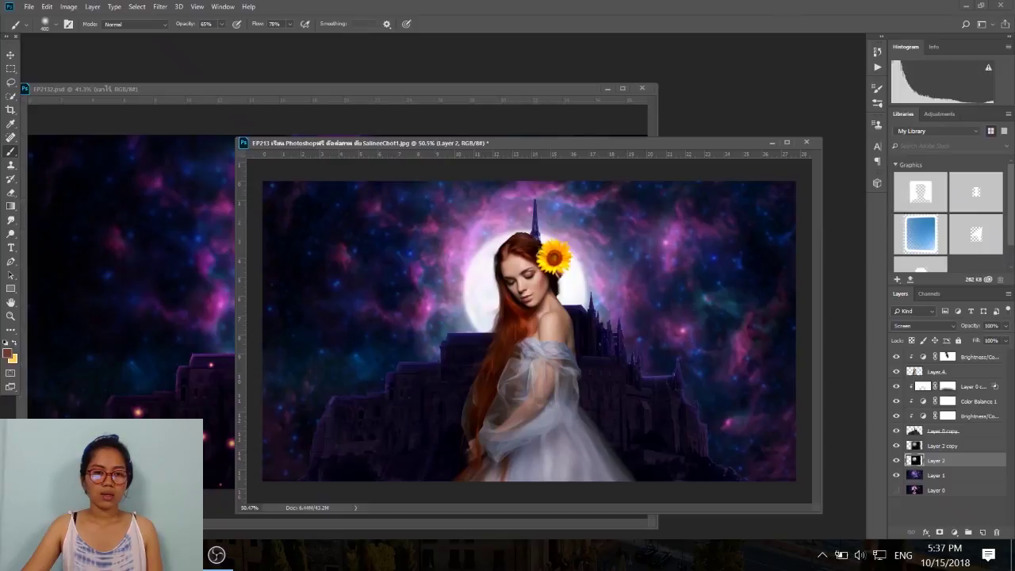
Copy the fairy dust image into the composite as a top layer in Screen mode
drag(380, 484, 170, 58)
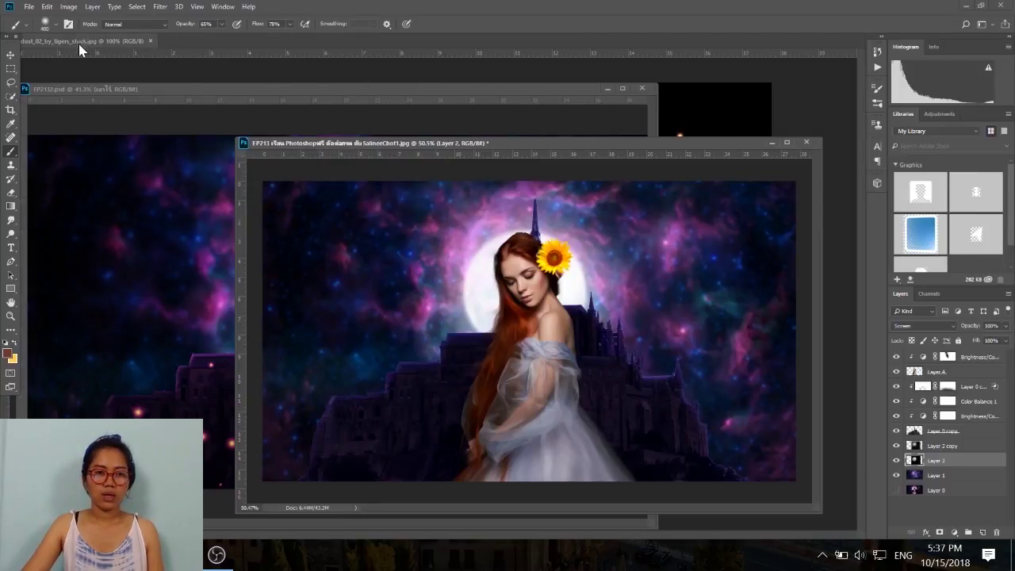
drag(79, 42, 79, 87)
key(v)
drag(606, 325, 690, 370)
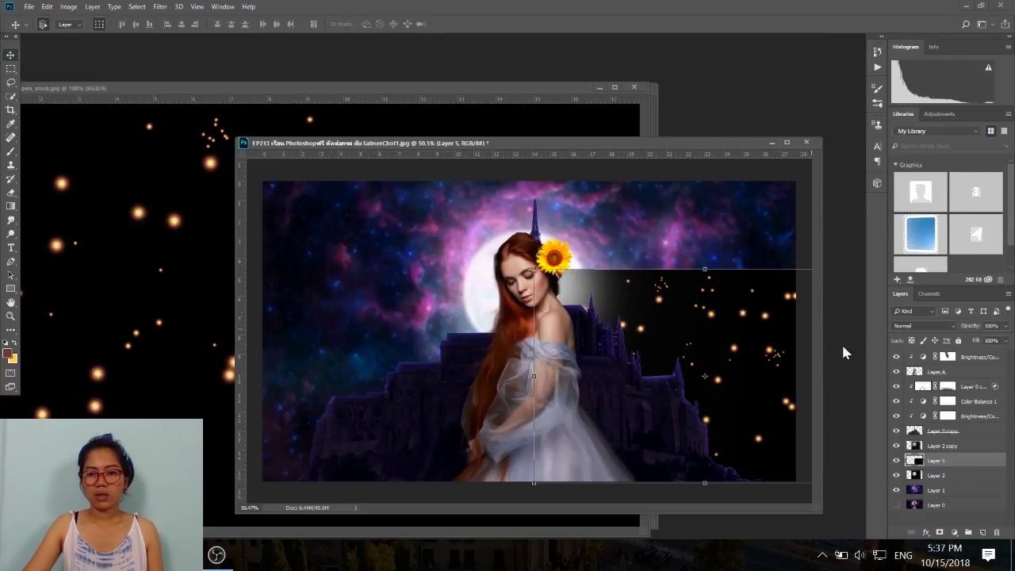
drag(963, 472, 952, 362)
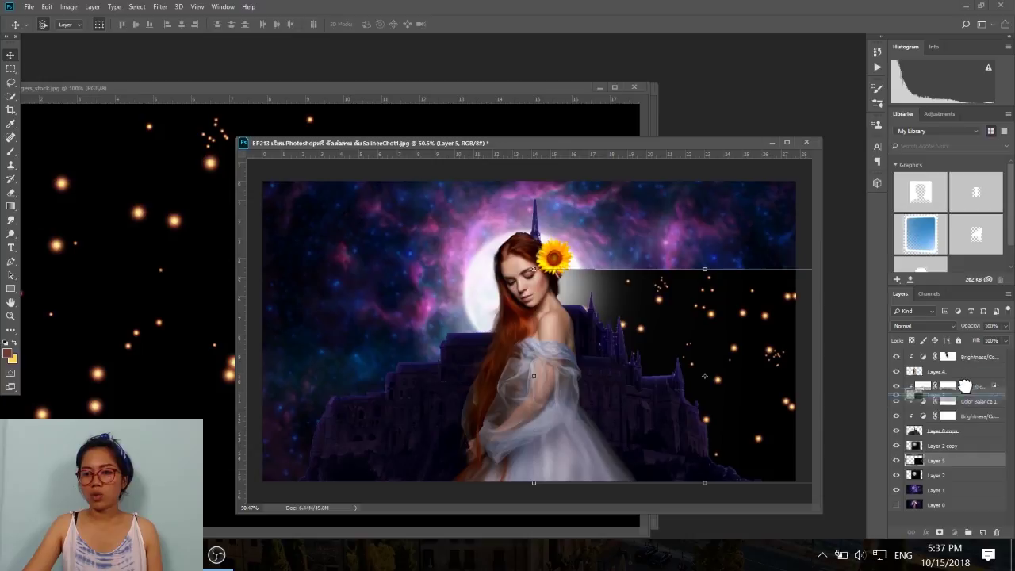
click(912, 326)
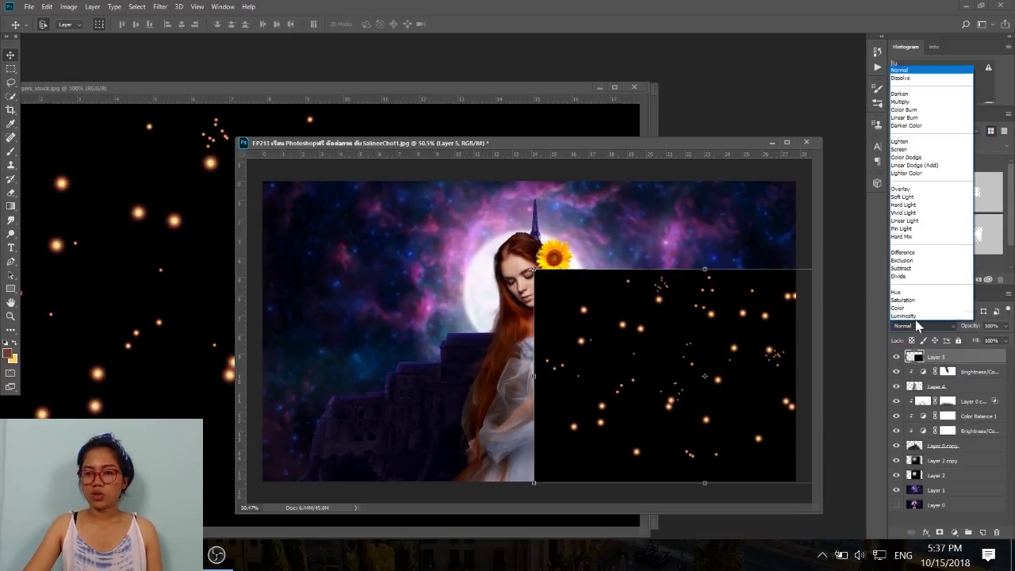
click(912, 148)
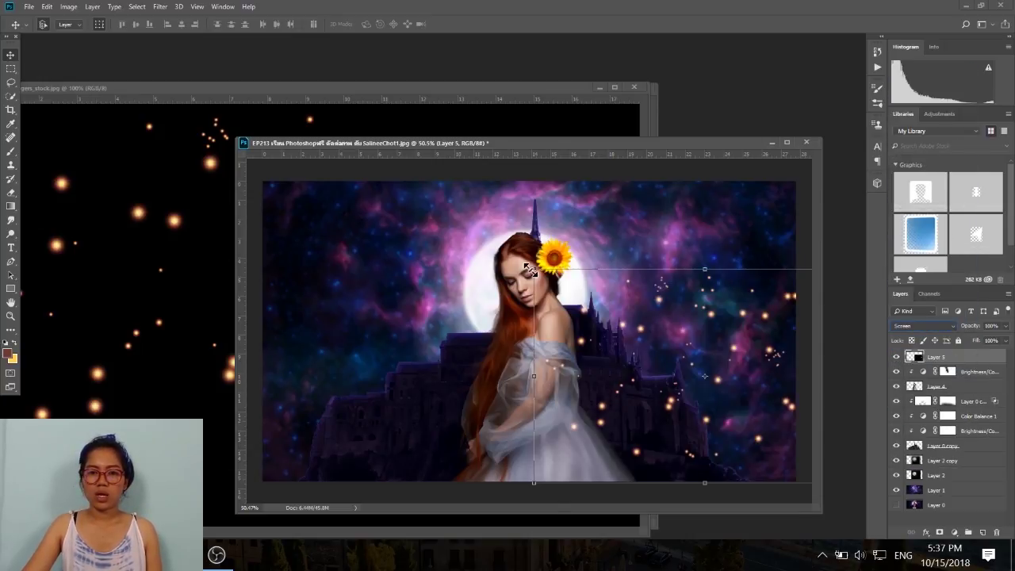
Shift the fairy dust down-left and enlarge it over the lower scene
mouse_move(603, 352)
mouse_down()
mouse_move(420, 420)
mouse_move(430, 438)
mouse_up()
key(ctrl+t)
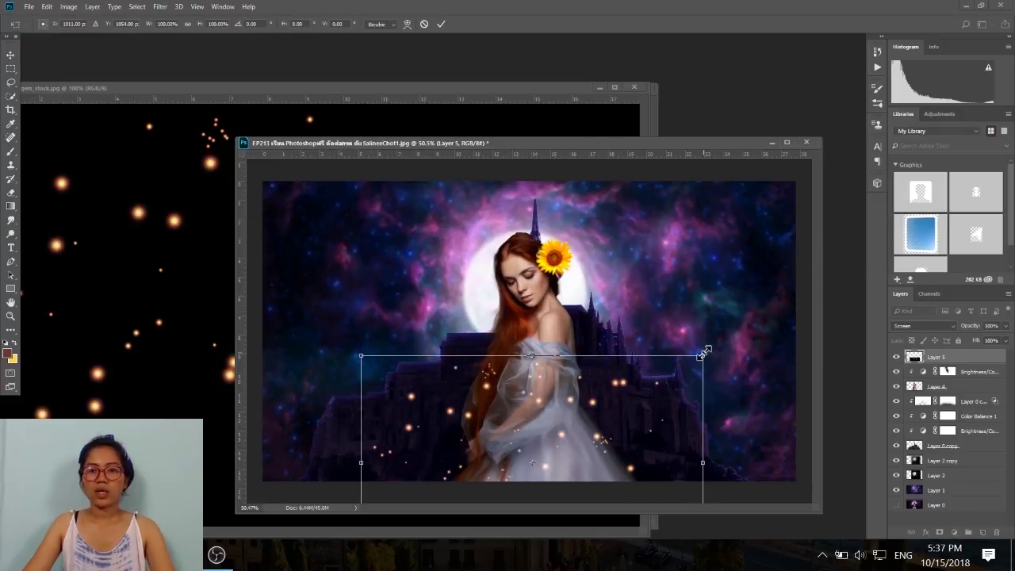
drag(704, 355, 780, 310)
drag(714, 389, 712, 345)
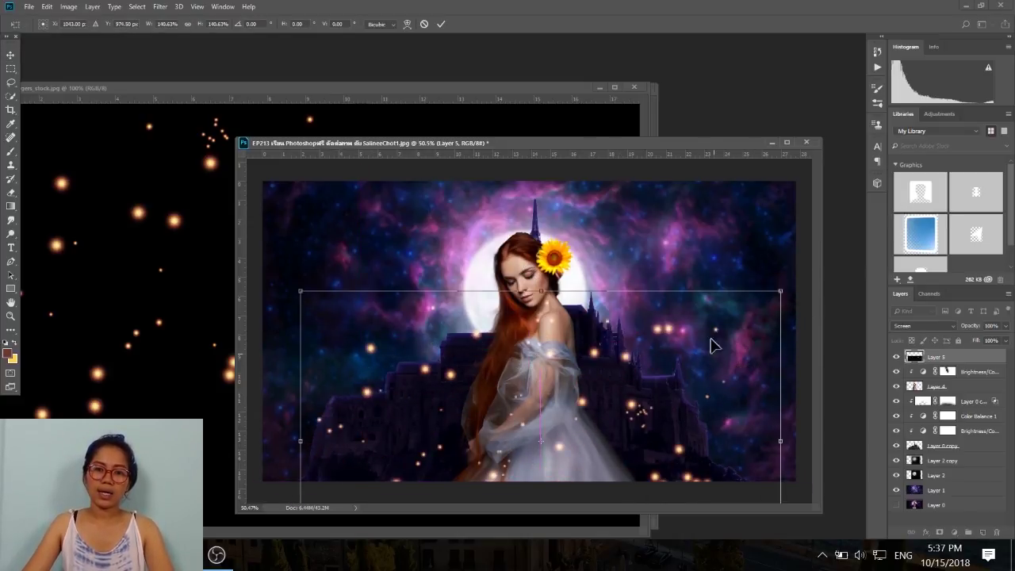
click(442, 24)
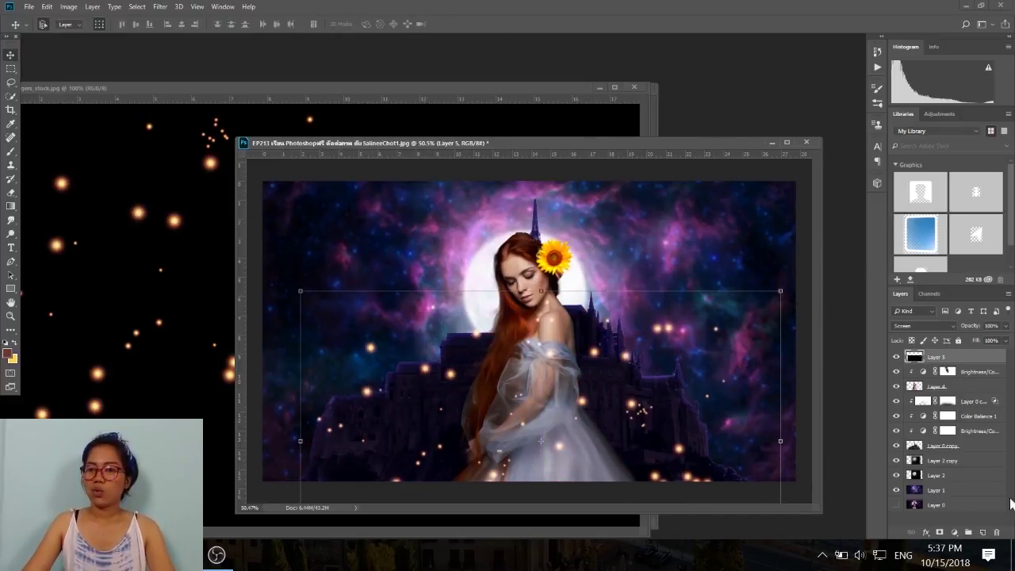
Mask the fairy dust layer and brush away particles left of the woman
click(940, 533)
click(10, 152)
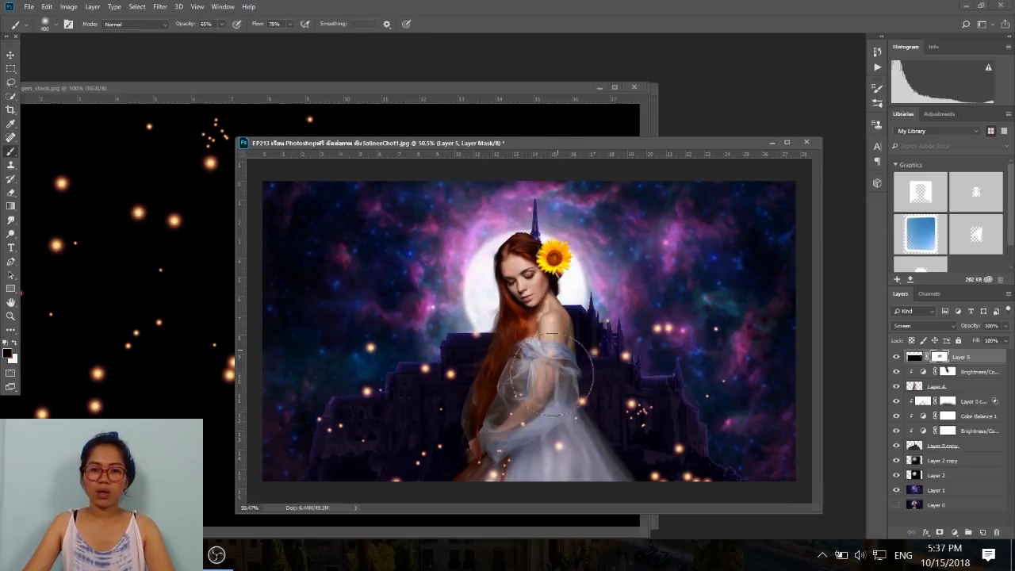
drag(355, 416, 329, 357)
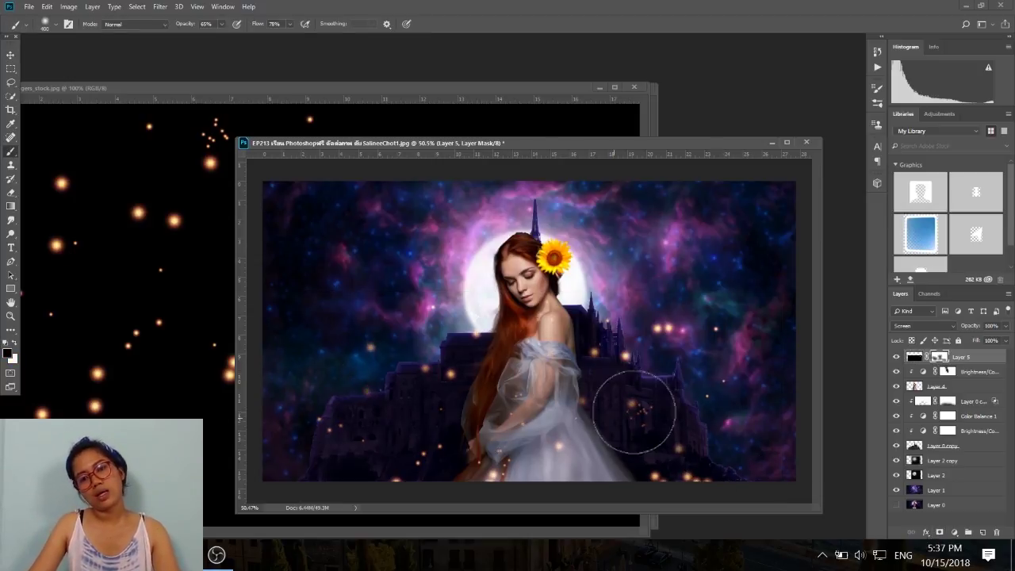
click(897, 357)
click(896, 357)
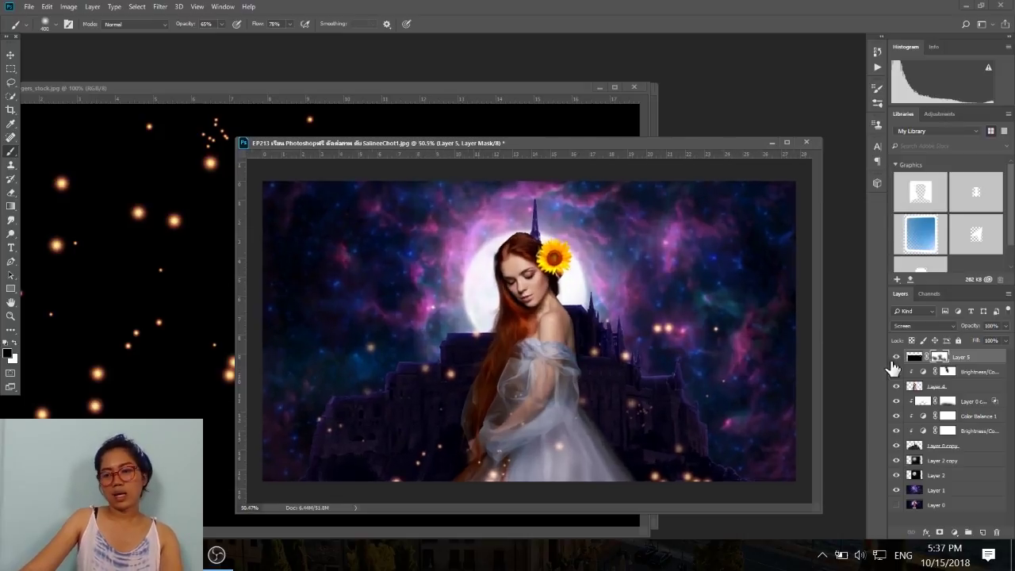
right_click(940, 361)
click(885, 376)
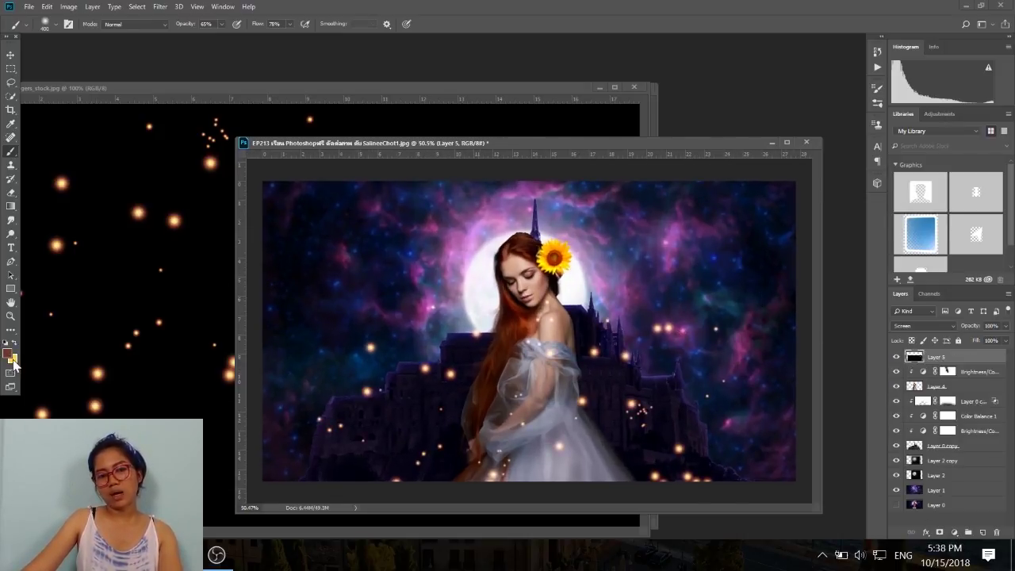
click(940, 533)
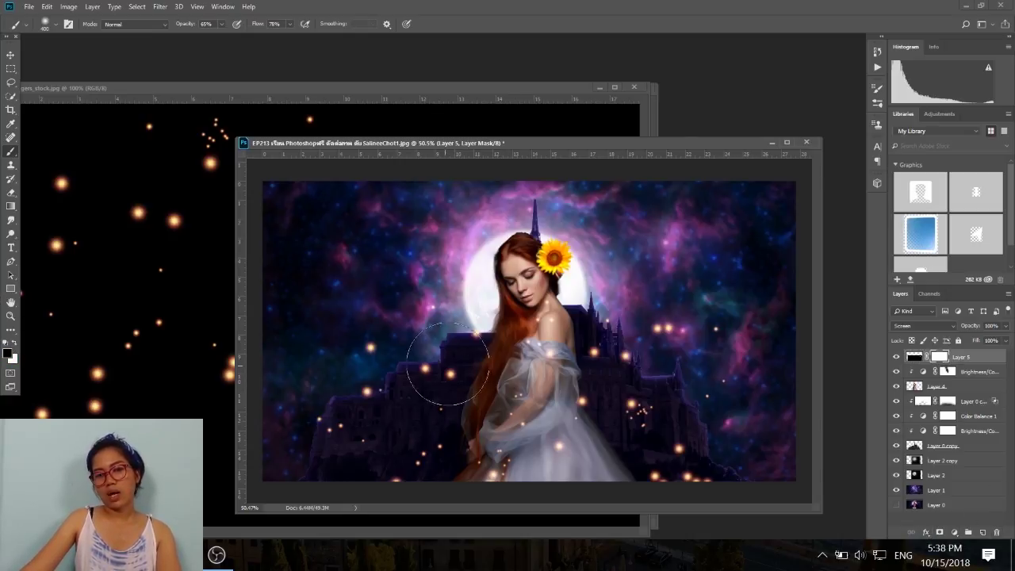
drag(448, 364, 583, 349)
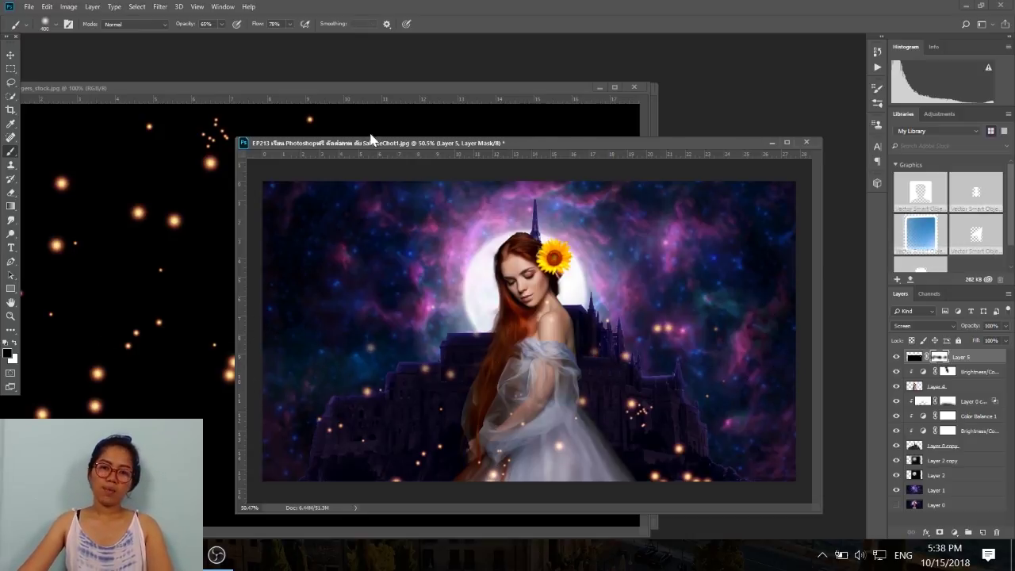
Close the fairy dust stock document and reposition the composite window
click(593, 97)
click(635, 87)
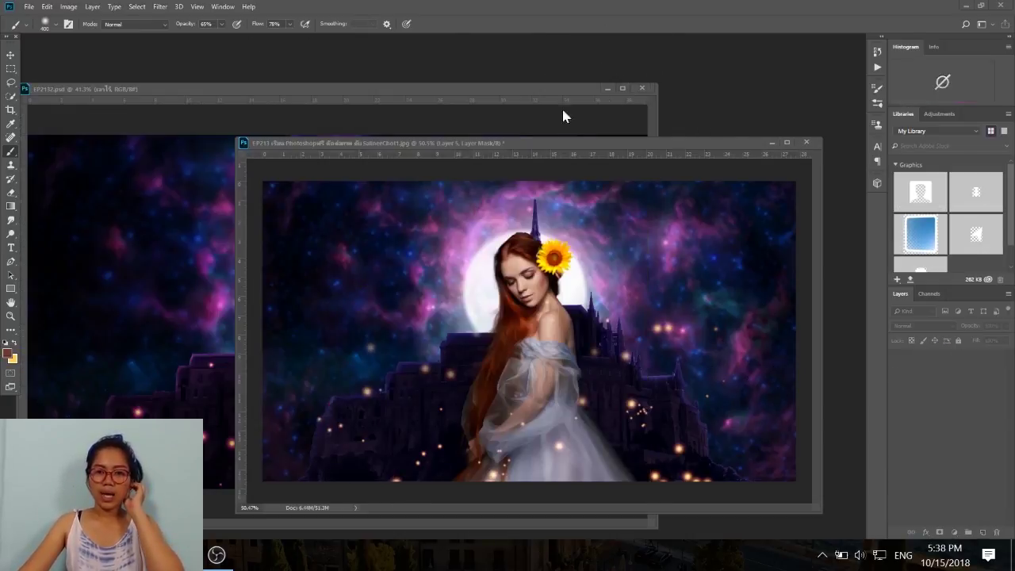
mouse_move(444, 147)
mouse_down()
mouse_move(577, 203)
mouse_move(397, 134)
mouse_move(419, 155)
mouse_up()
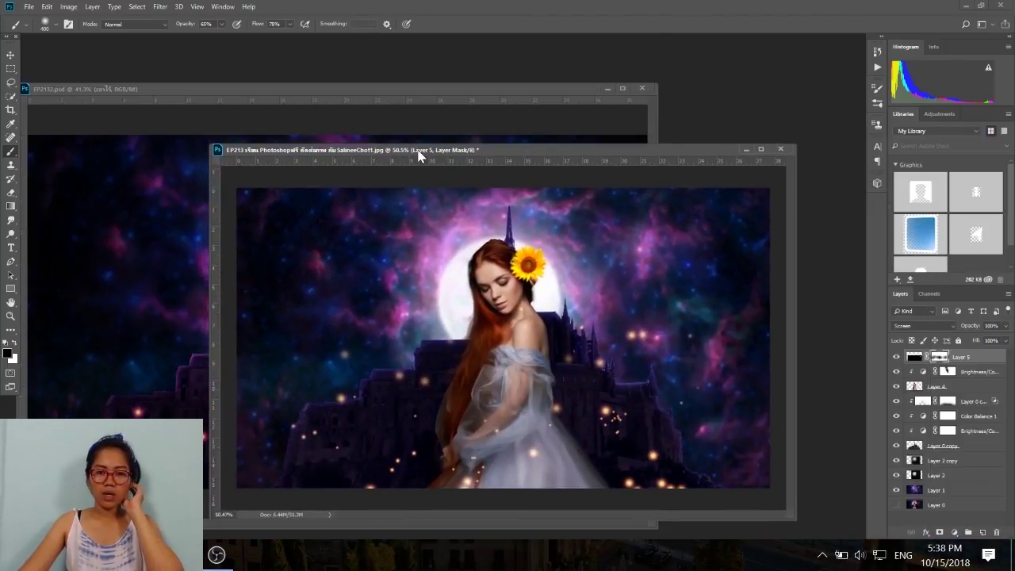
Add a Color Balance adjustment clipped above the Brightness/Contrast 2 layer
click(972, 372)
click(955, 533)
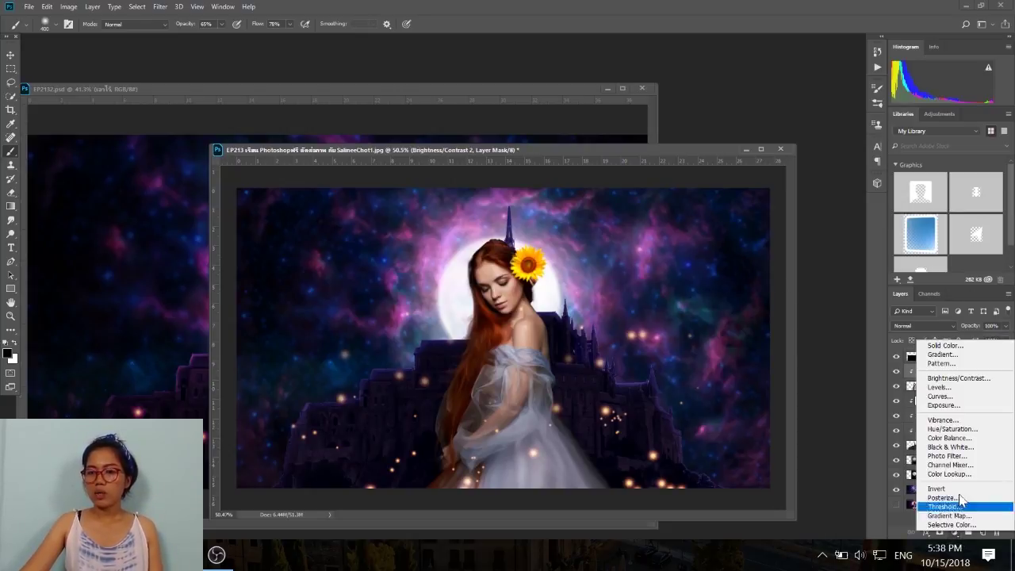
click(949, 438)
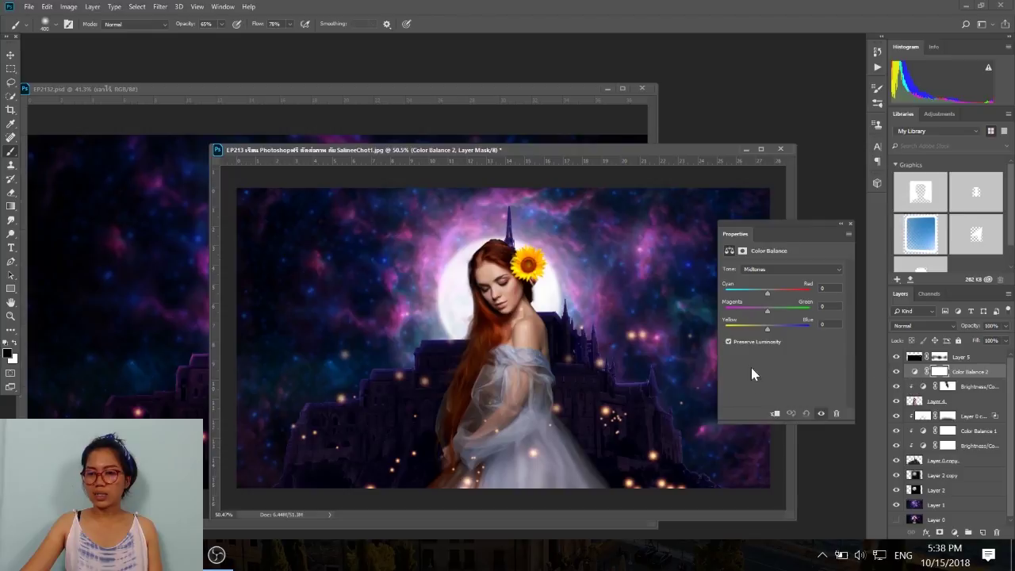
click(775, 415)
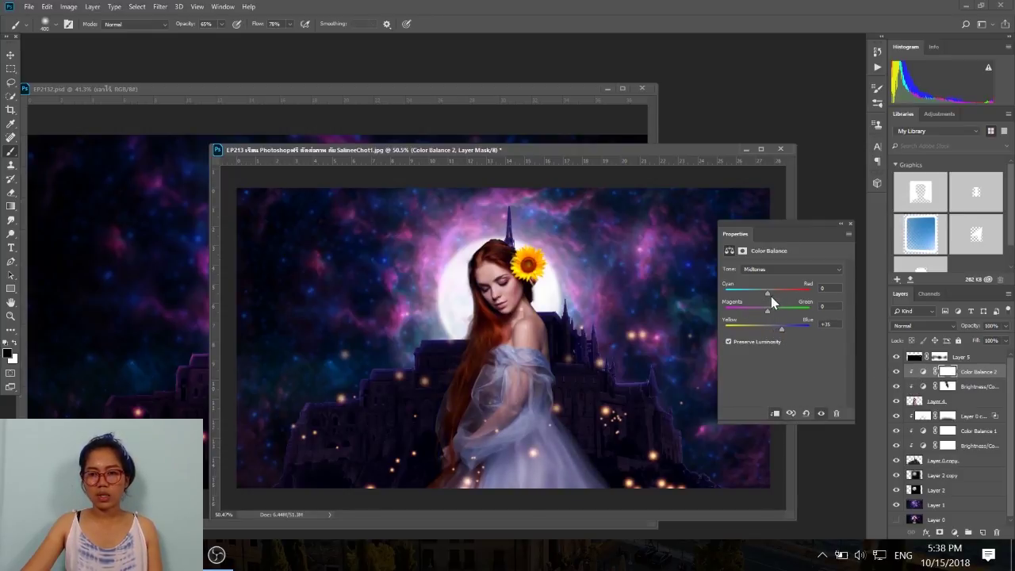
Shift shadows toward red +8 and highlights toward blue +18
click(766, 272)
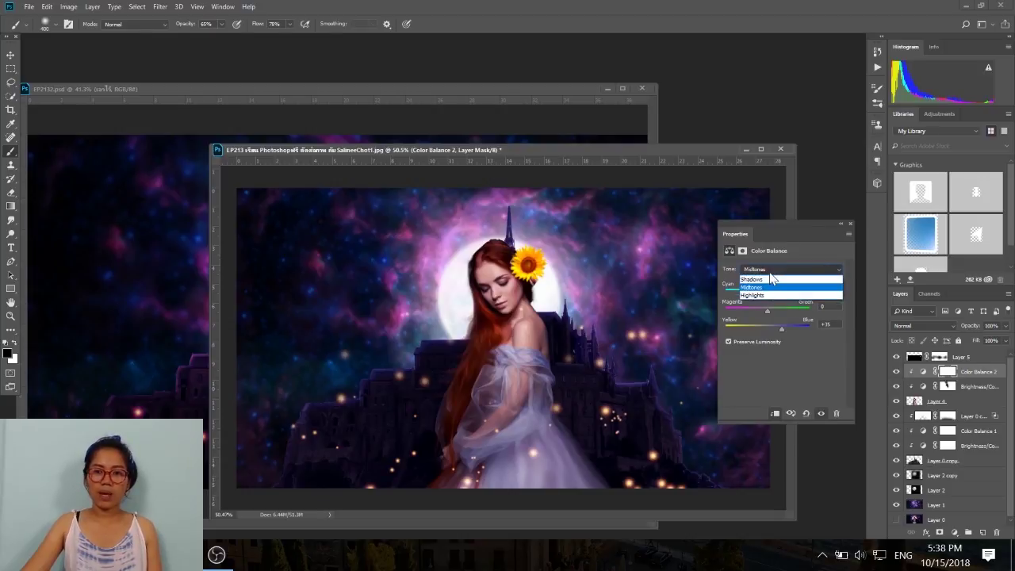
click(768, 279)
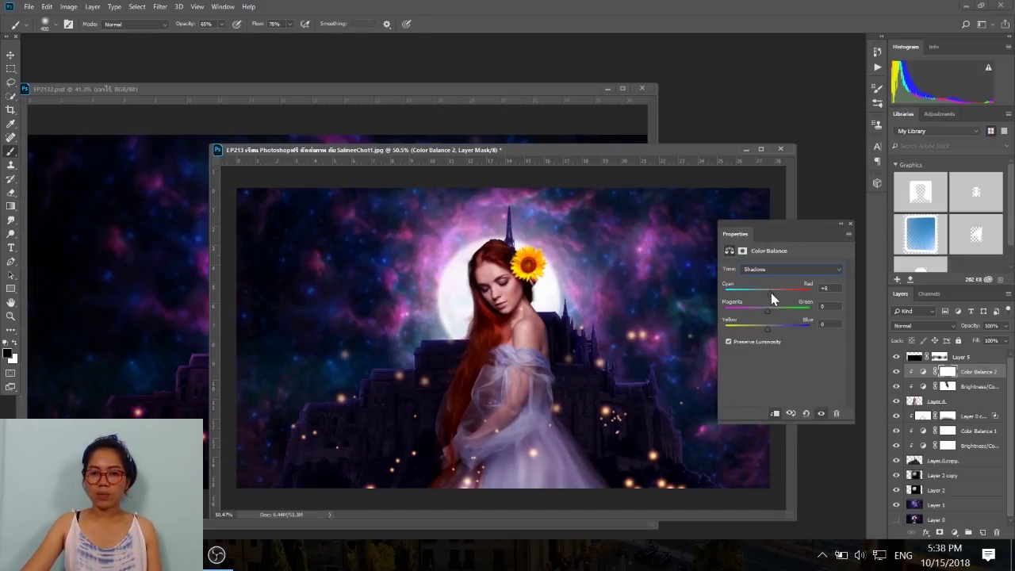
click(765, 270)
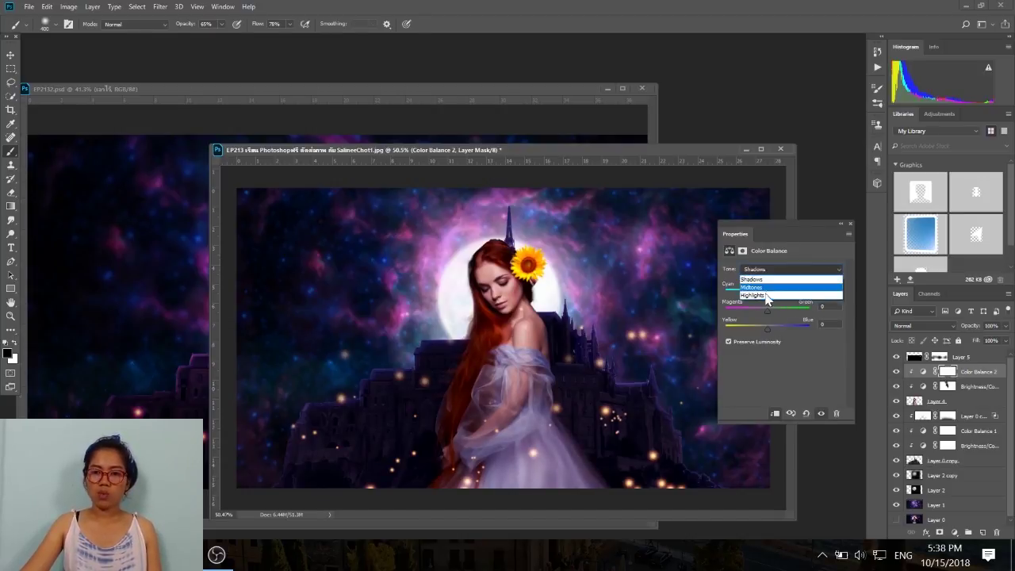
click(764, 296)
drag(768, 329, 775, 331)
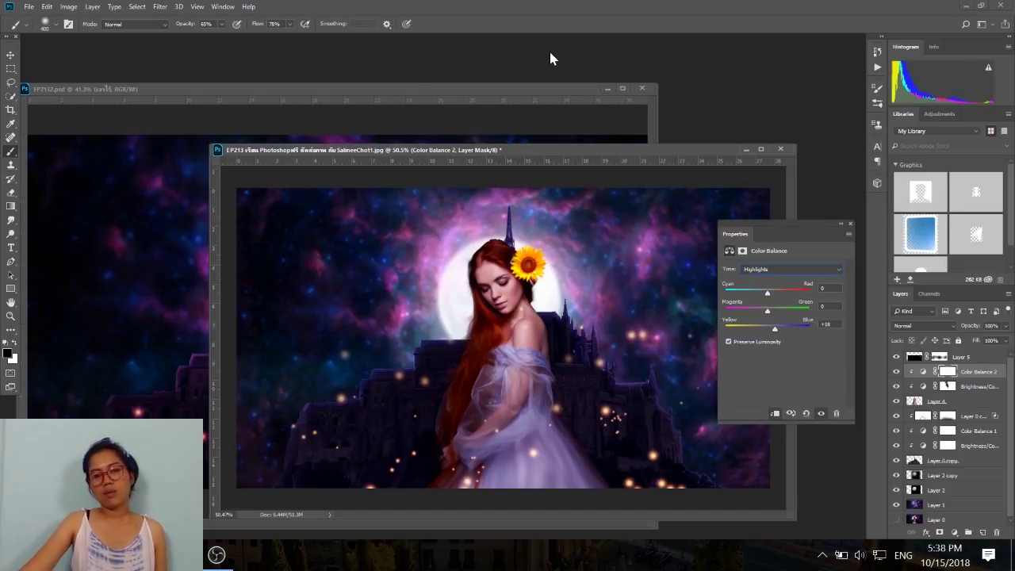